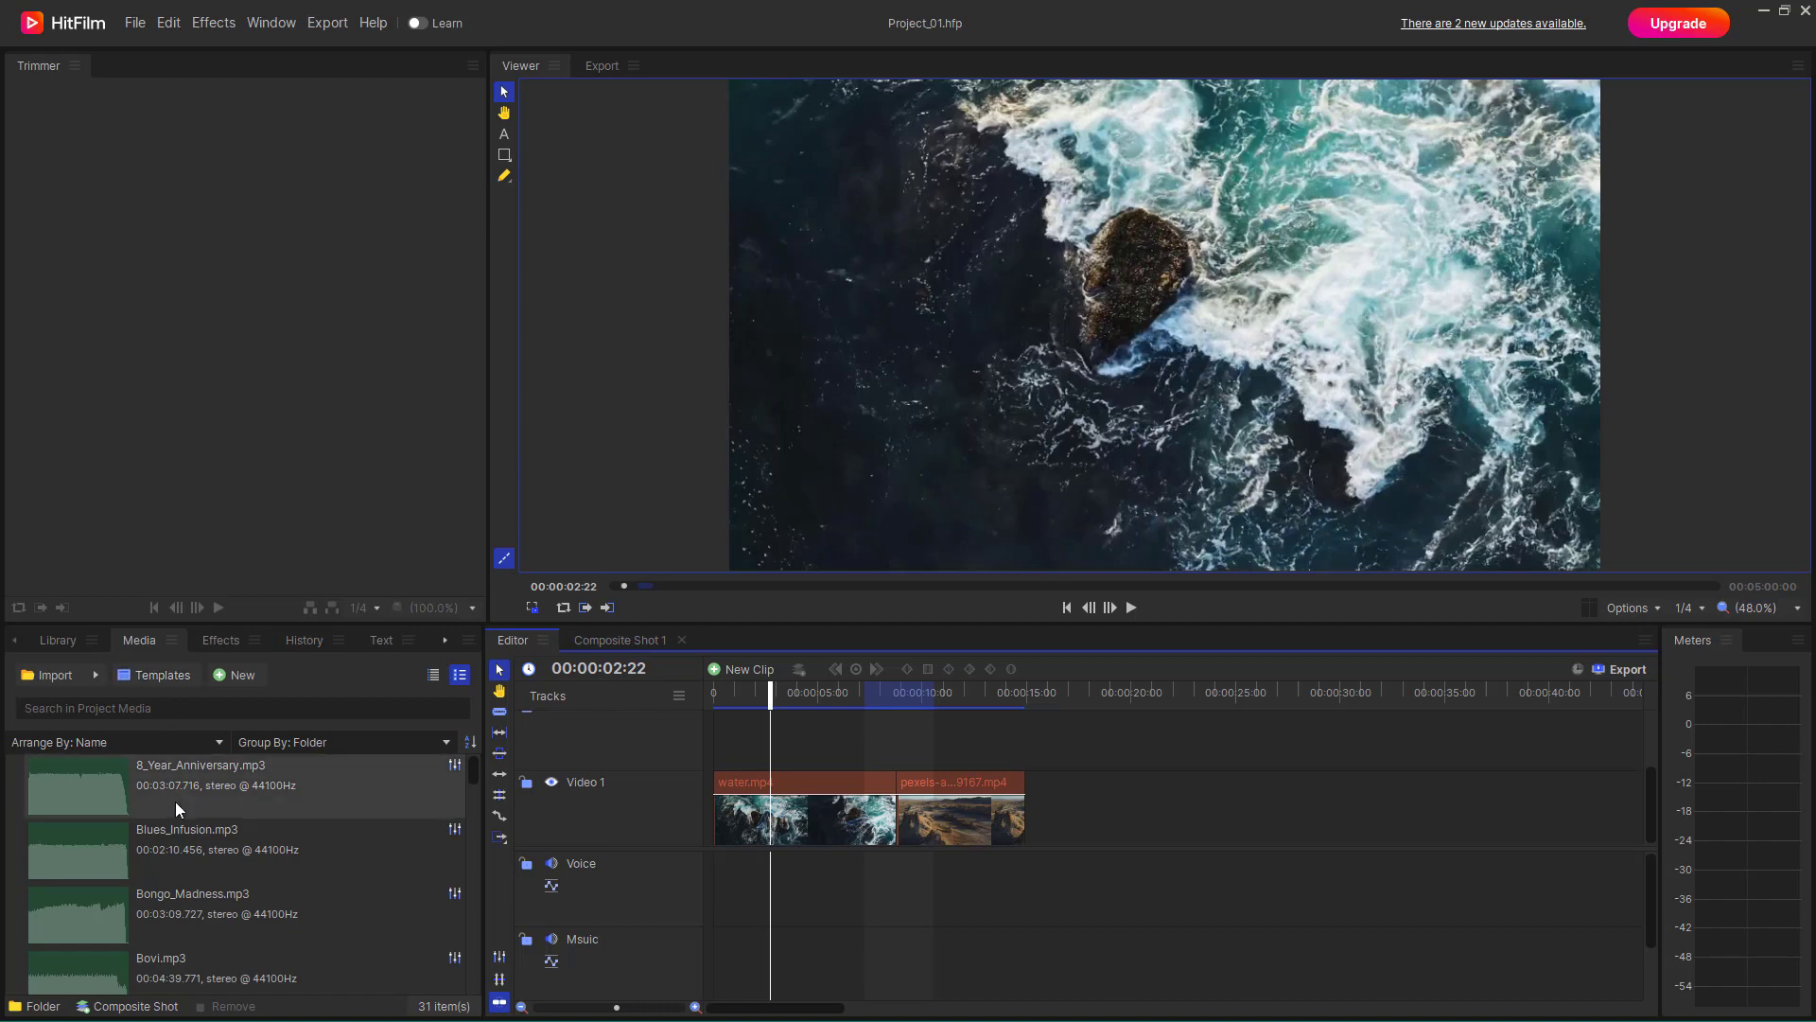
Open the installed Banners lower-third template for editing as its own composite shot
left_click(156, 677)
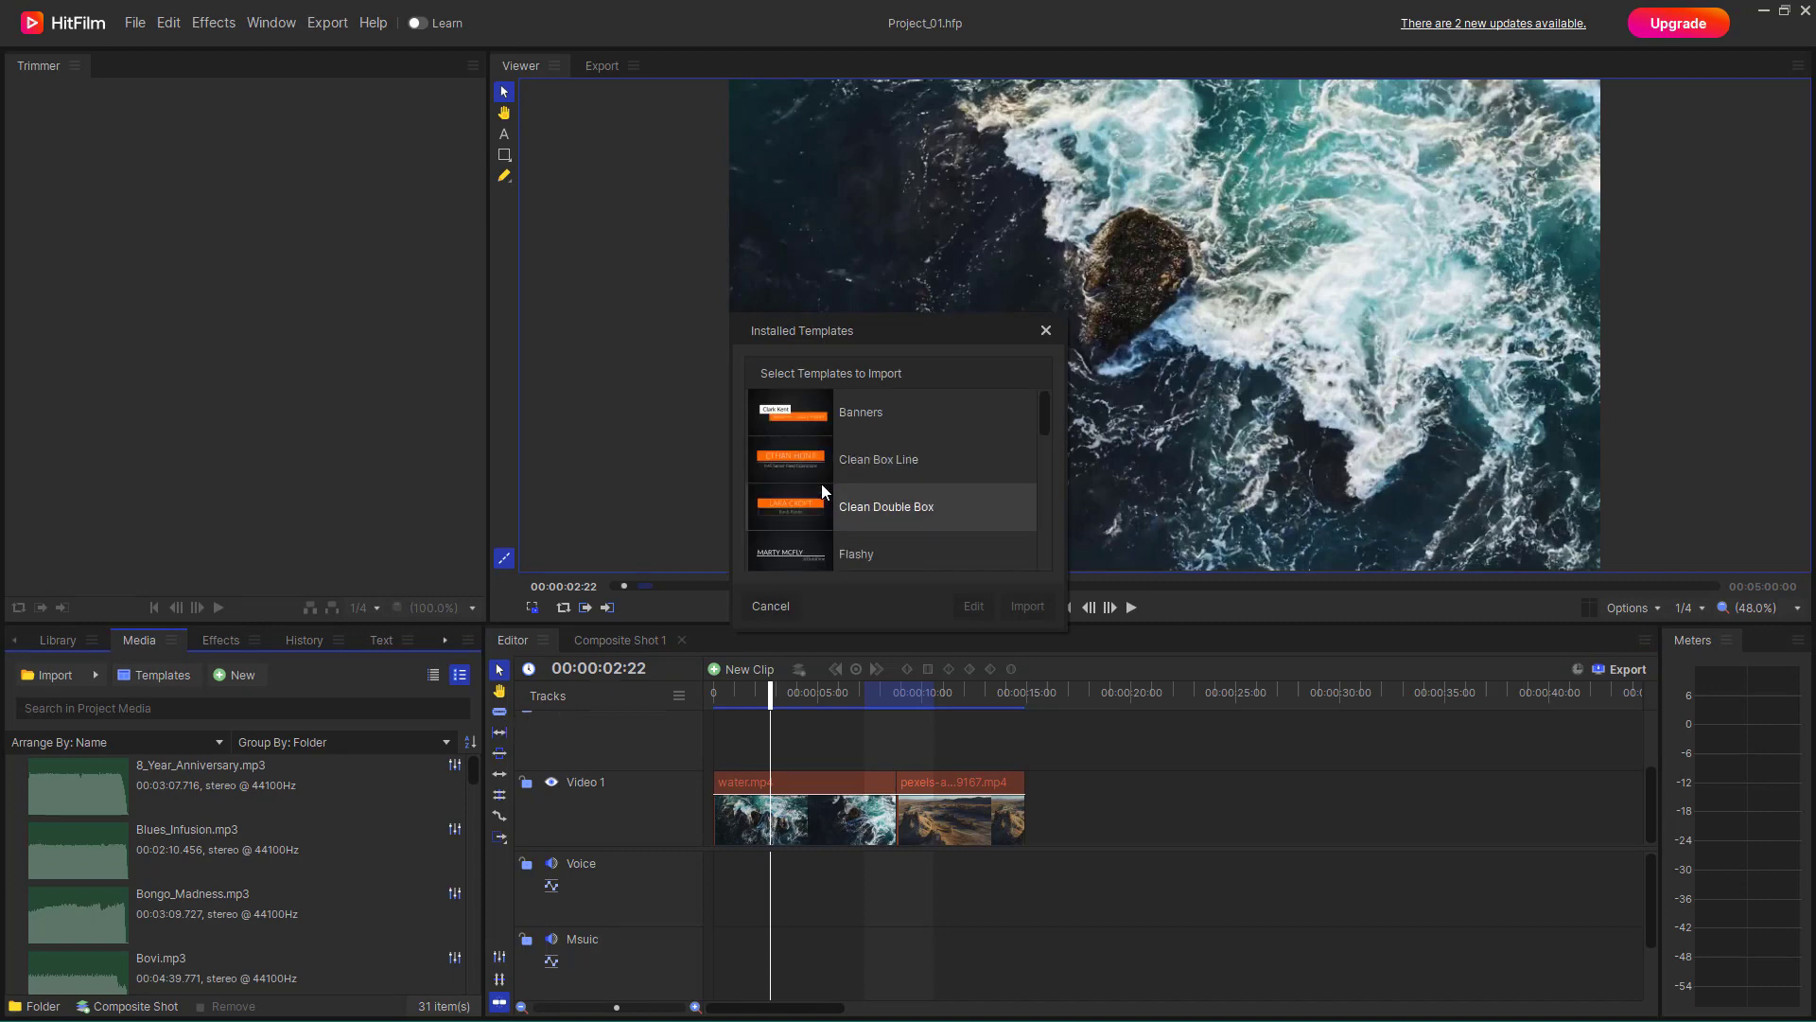
left_click(819, 422)
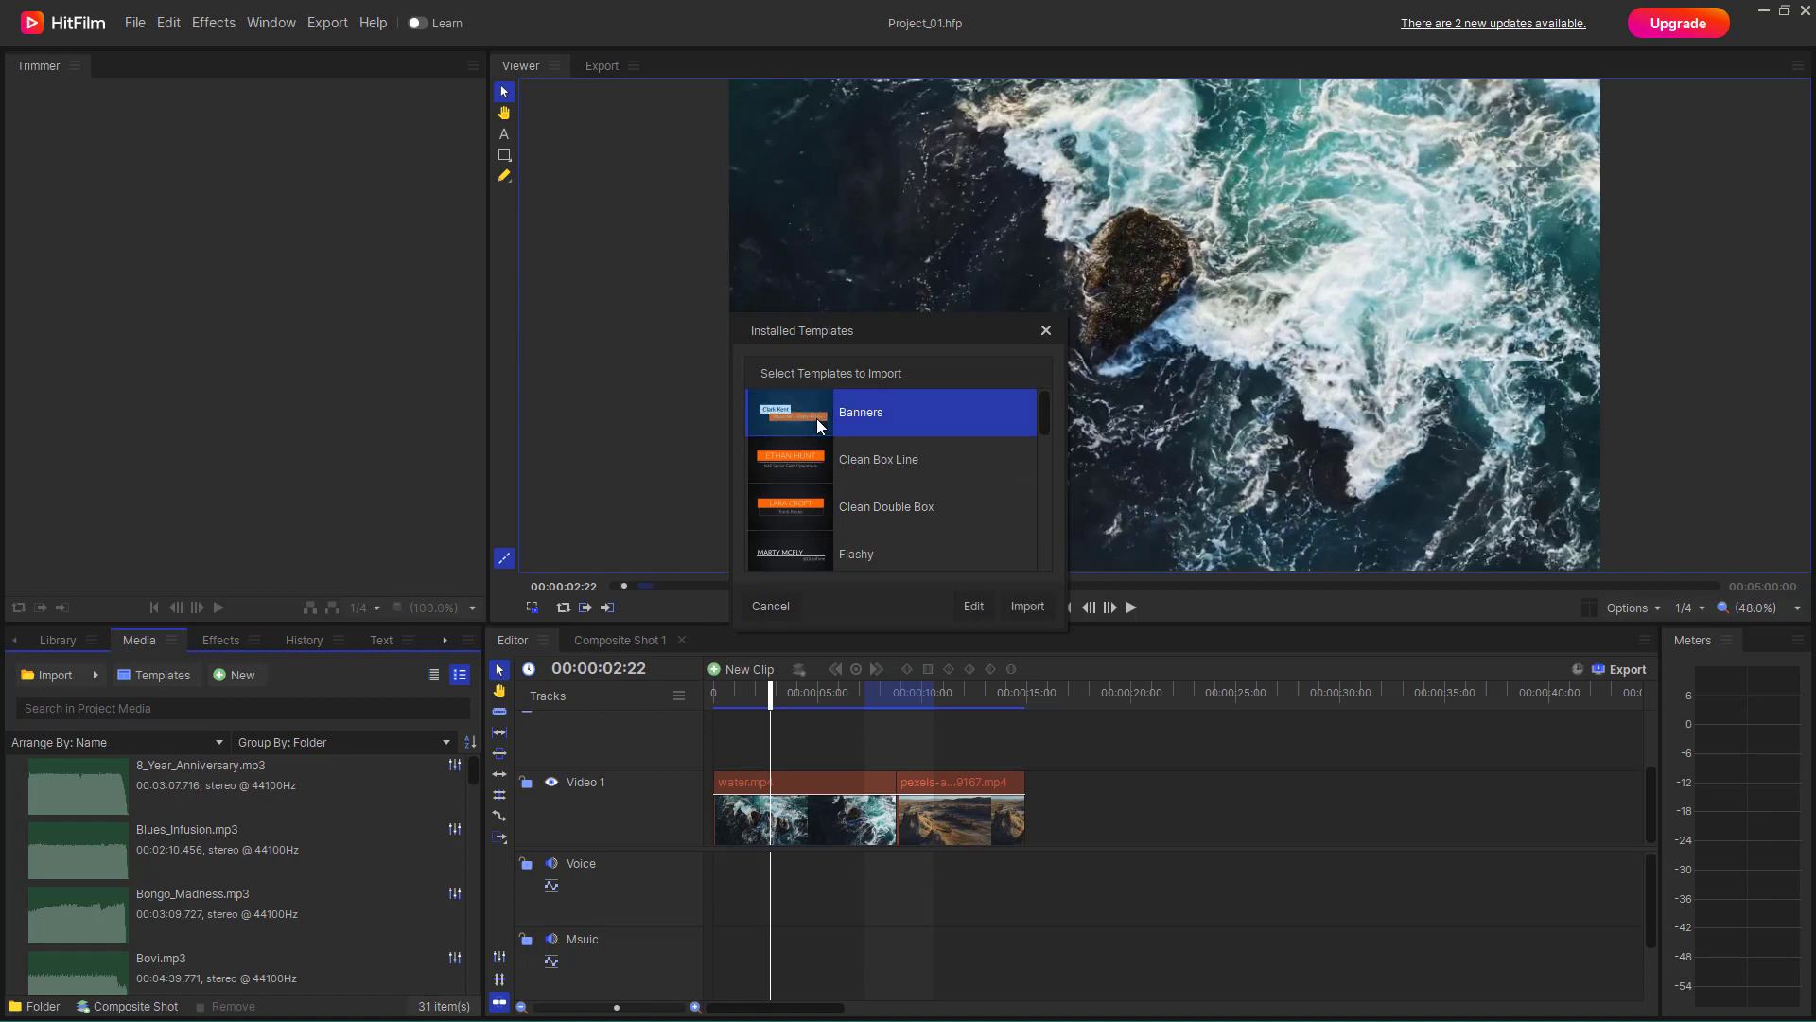
left_click(978, 606)
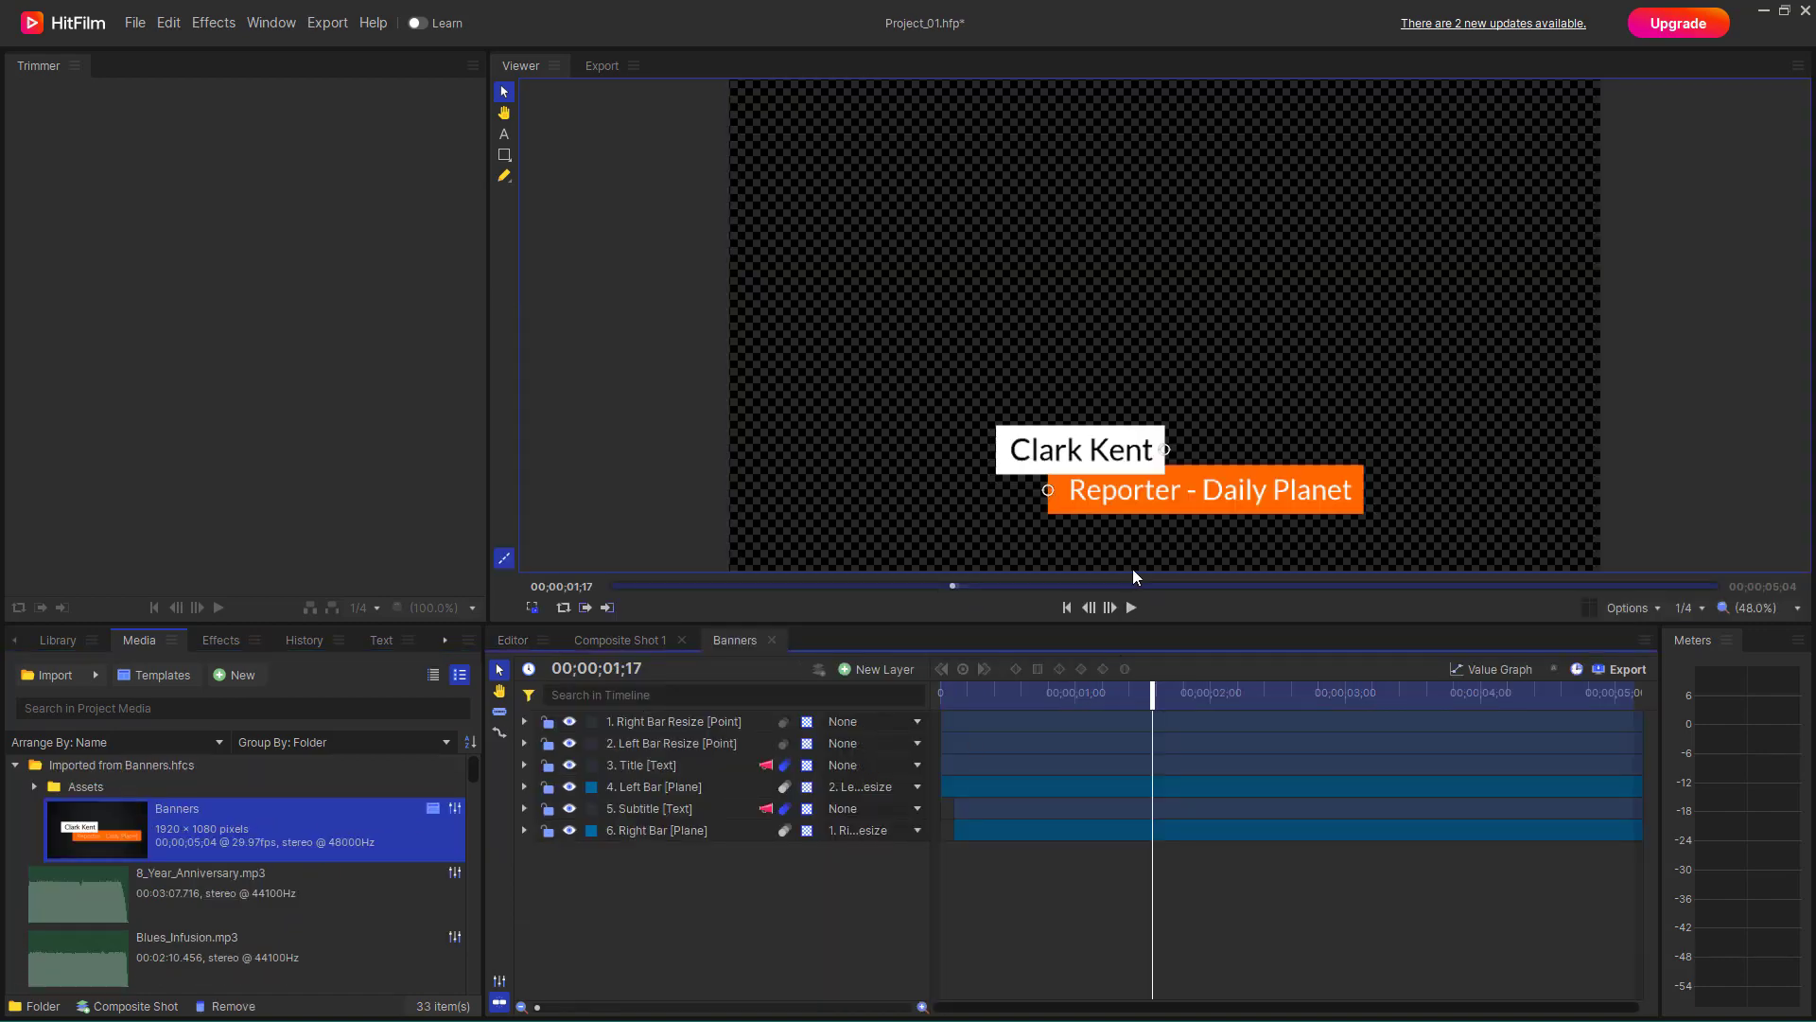
At frame 00;00;00;29, drag the Left Bar plane wider so the white bar frames the whole name
left_click(1093, 461)
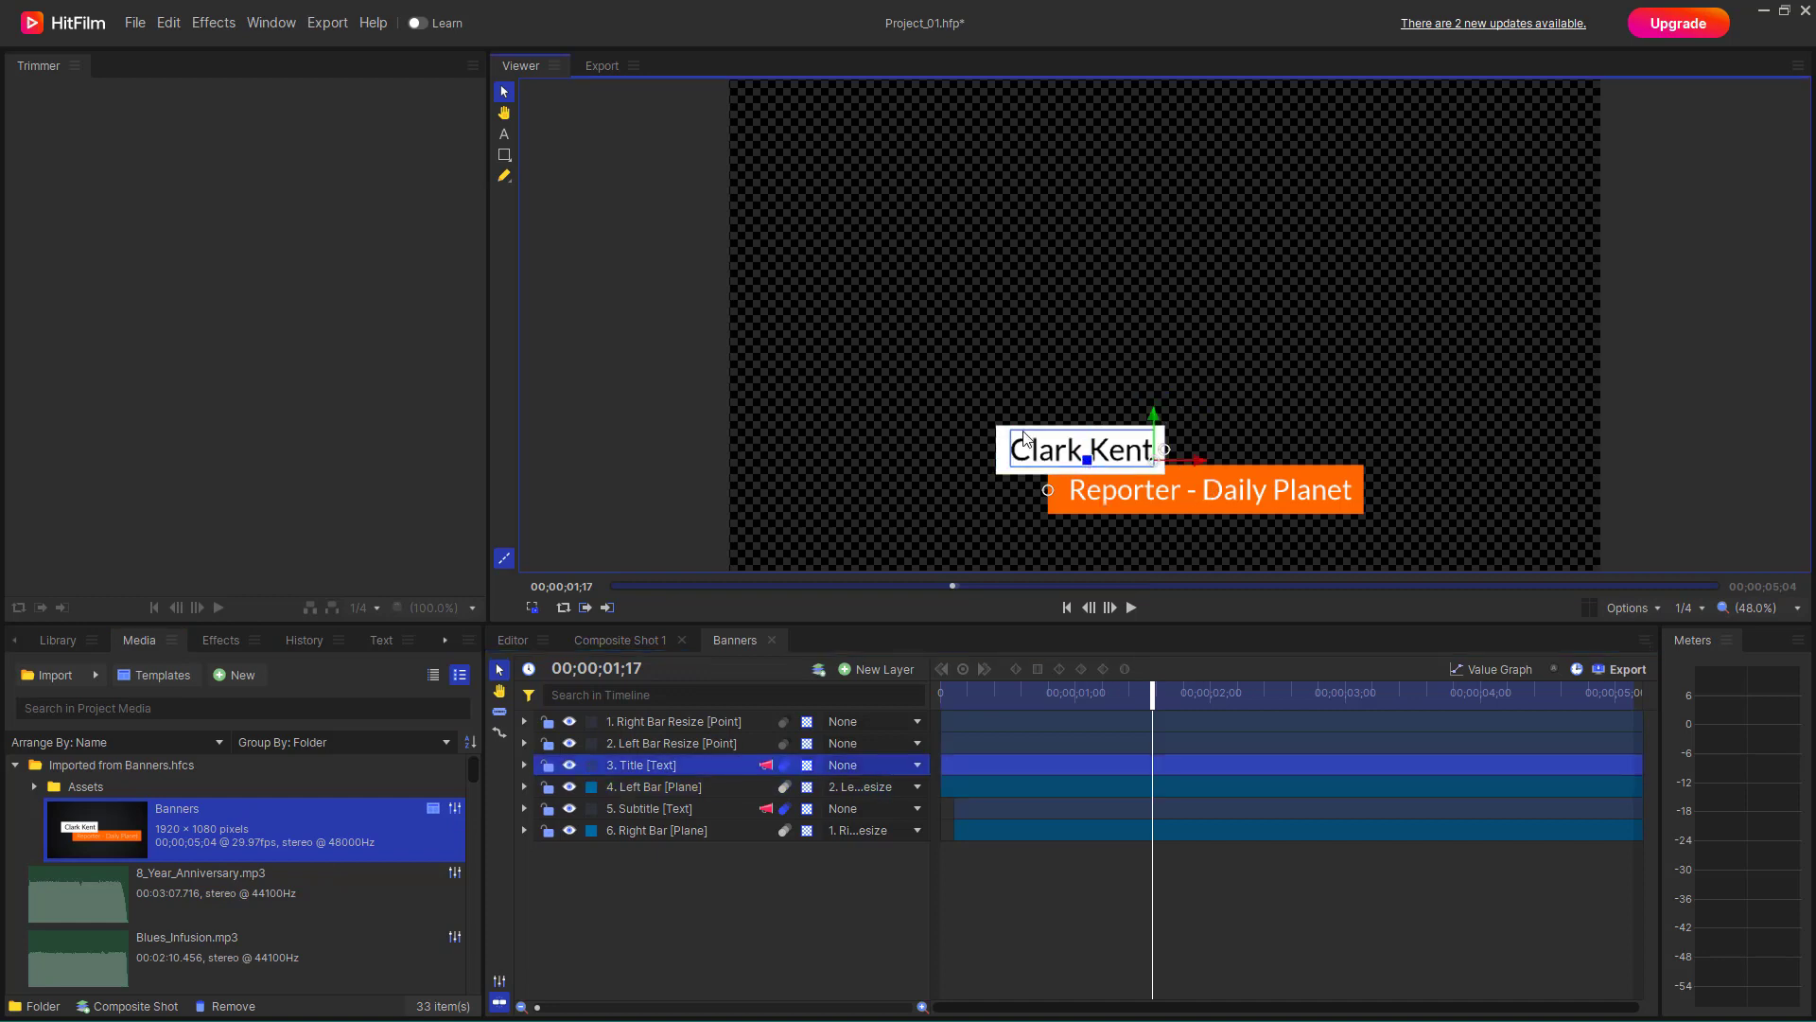
mouse_move(1000, 444)
left_mouse_down()
mouse_move(961, 447)
mouse_move(1004, 446)
left_mouse_up()
left_click(1007, 935)
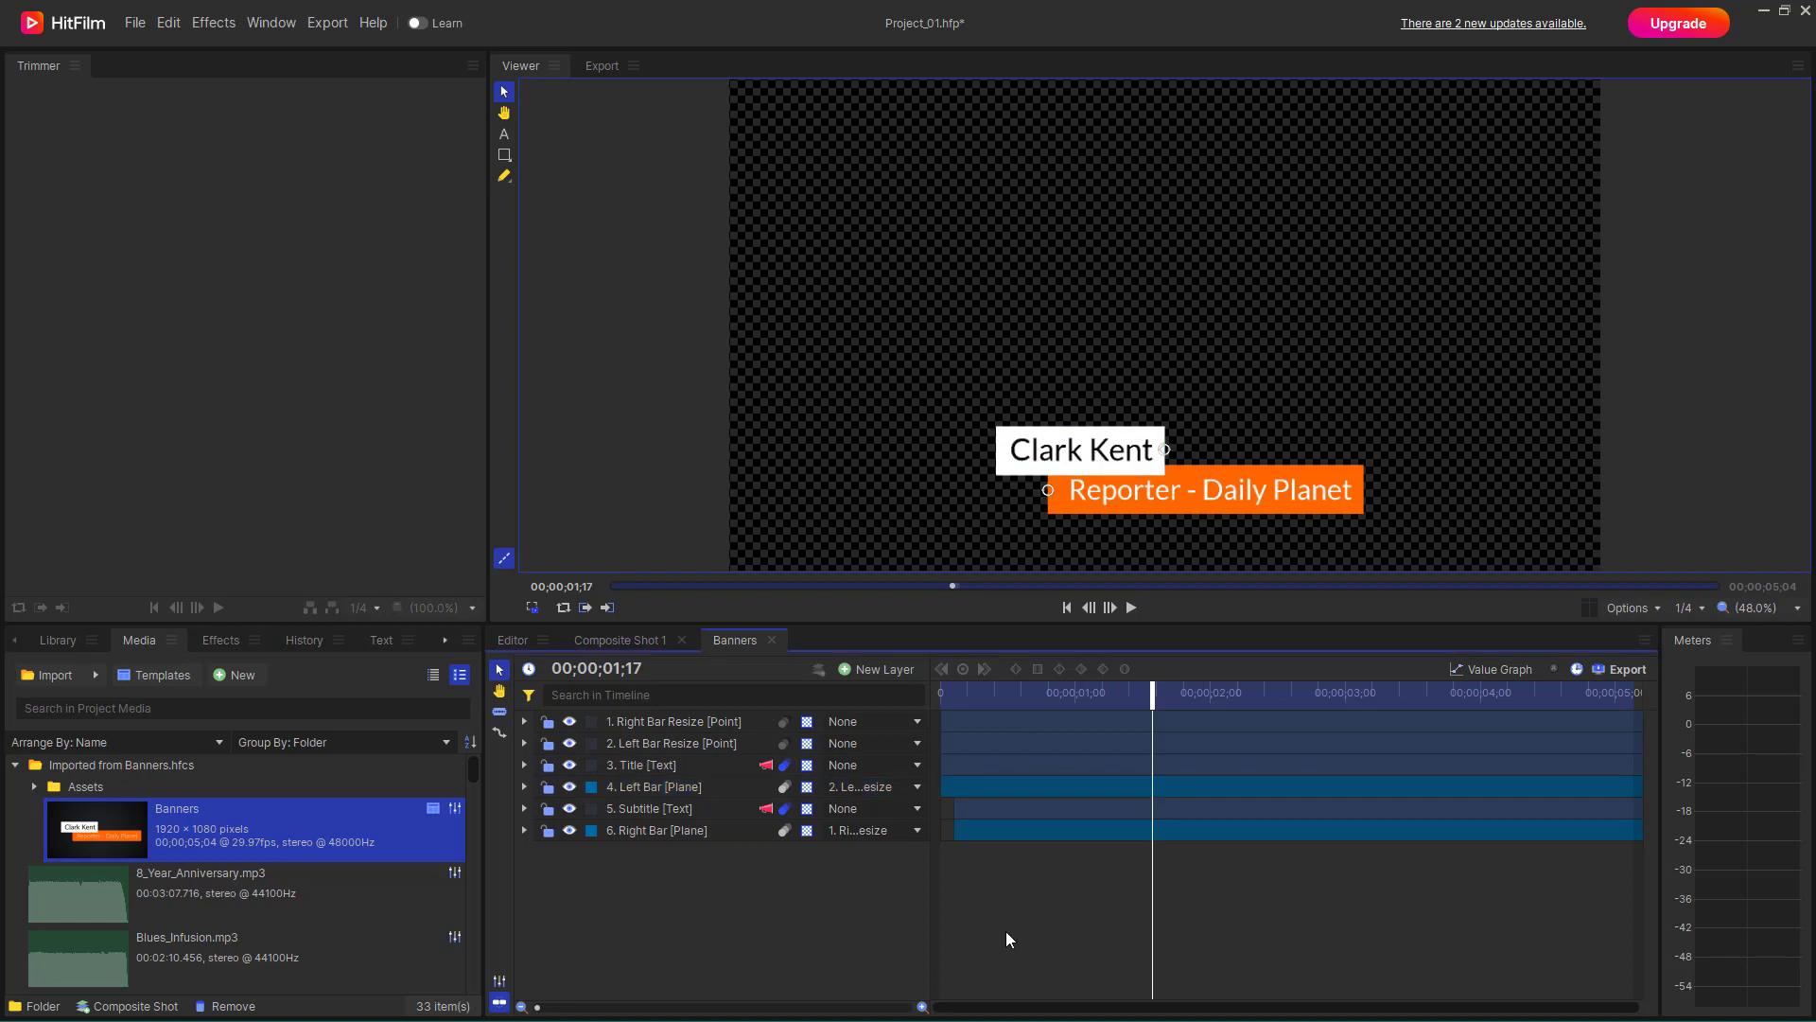
left_click_drag(1038, 690, 1071, 693)
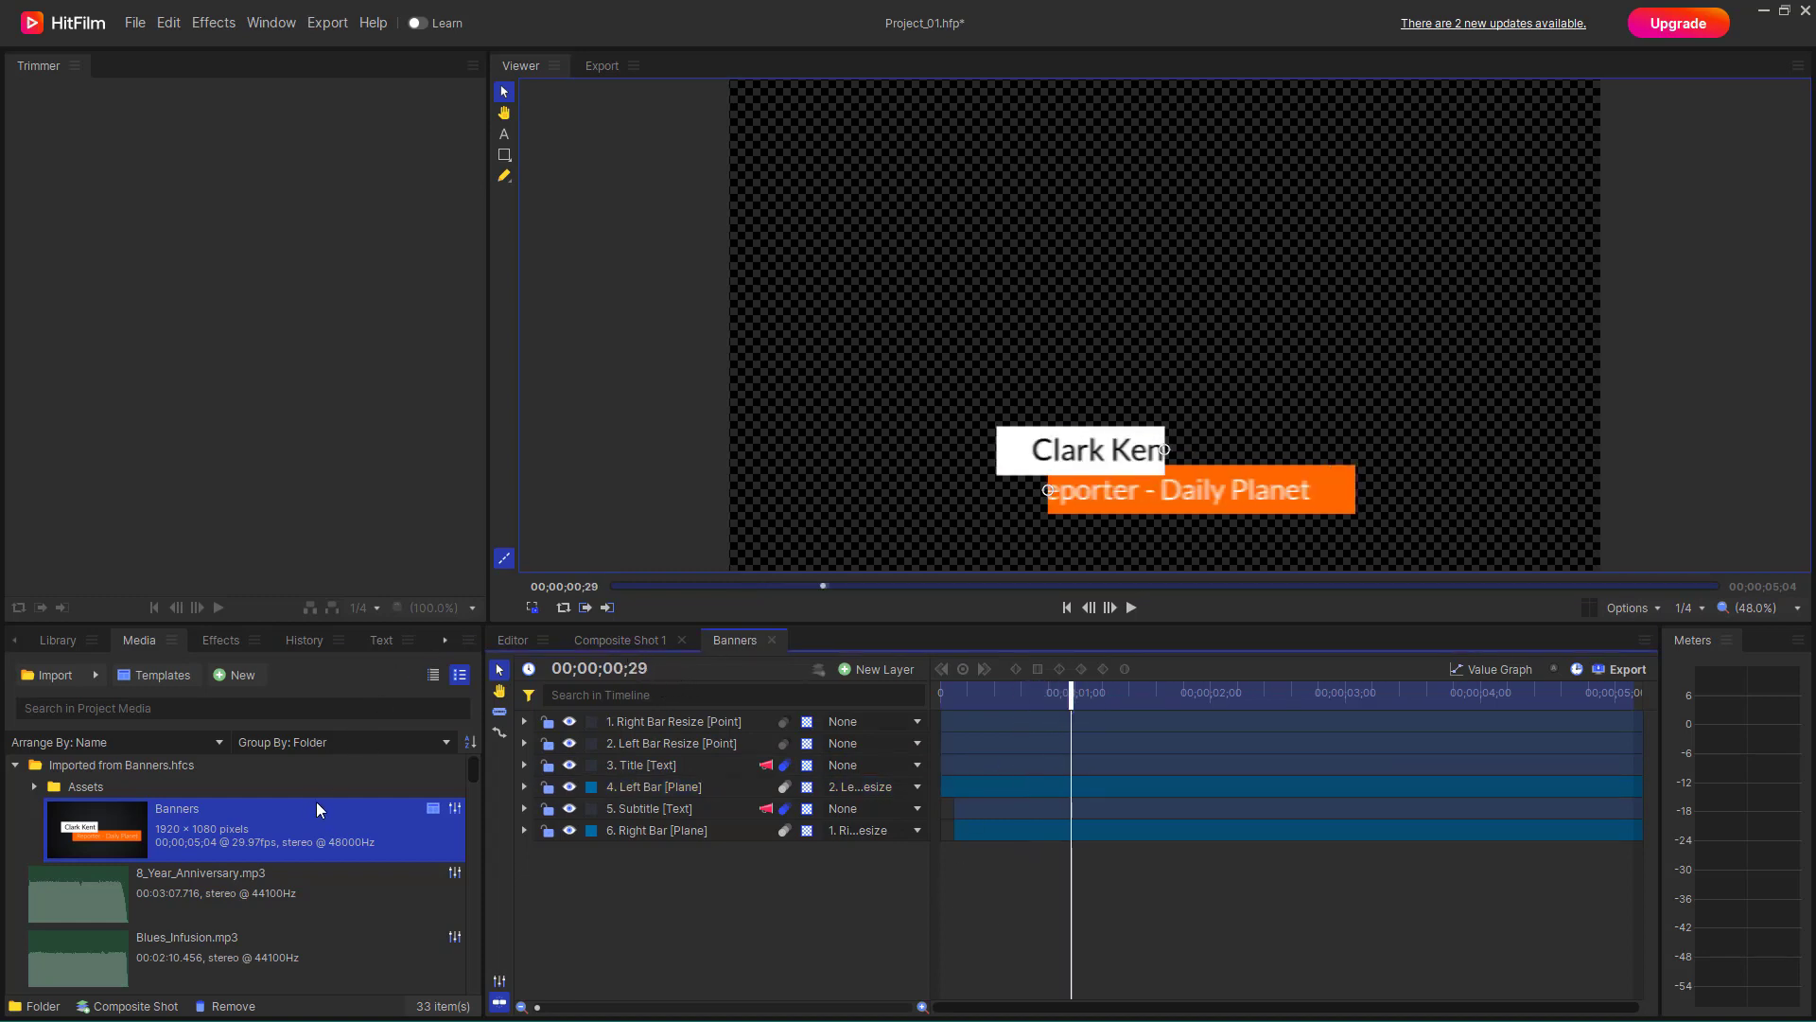
left_click(1006, 435)
left_click(994, 422)
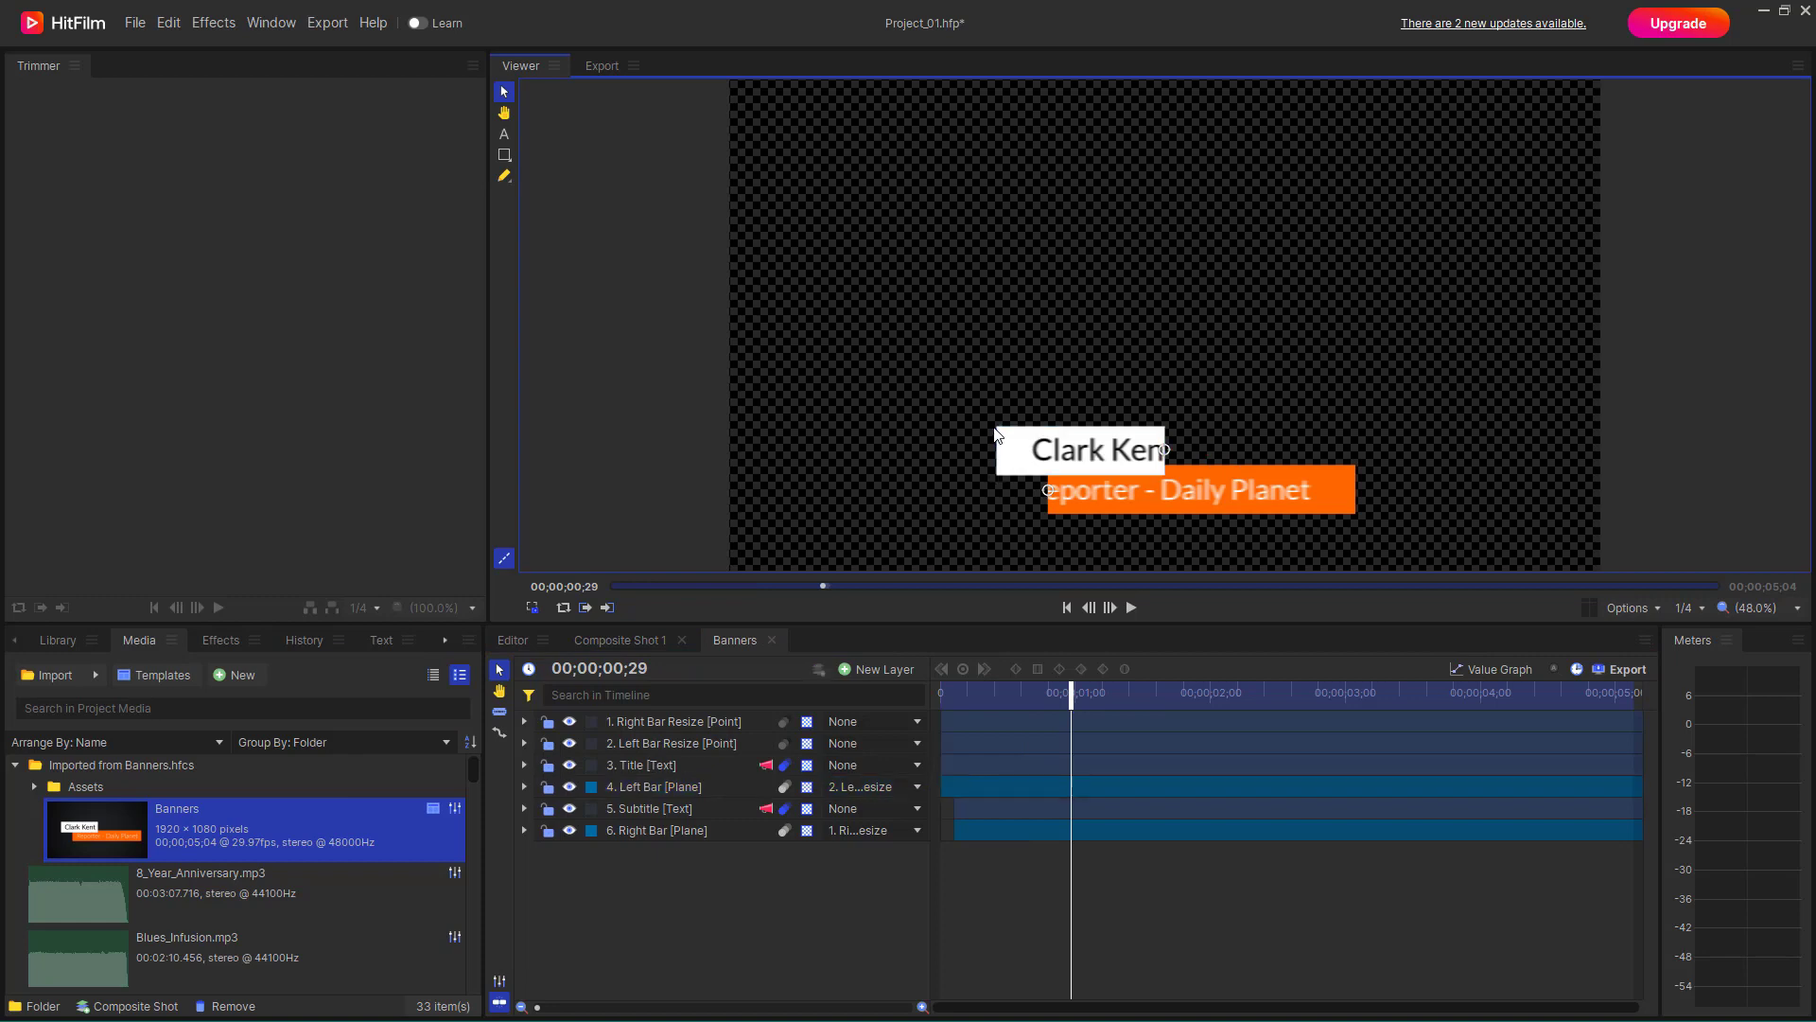
left_click(1005, 438)
left_click_drag(1005, 438, 965, 402)
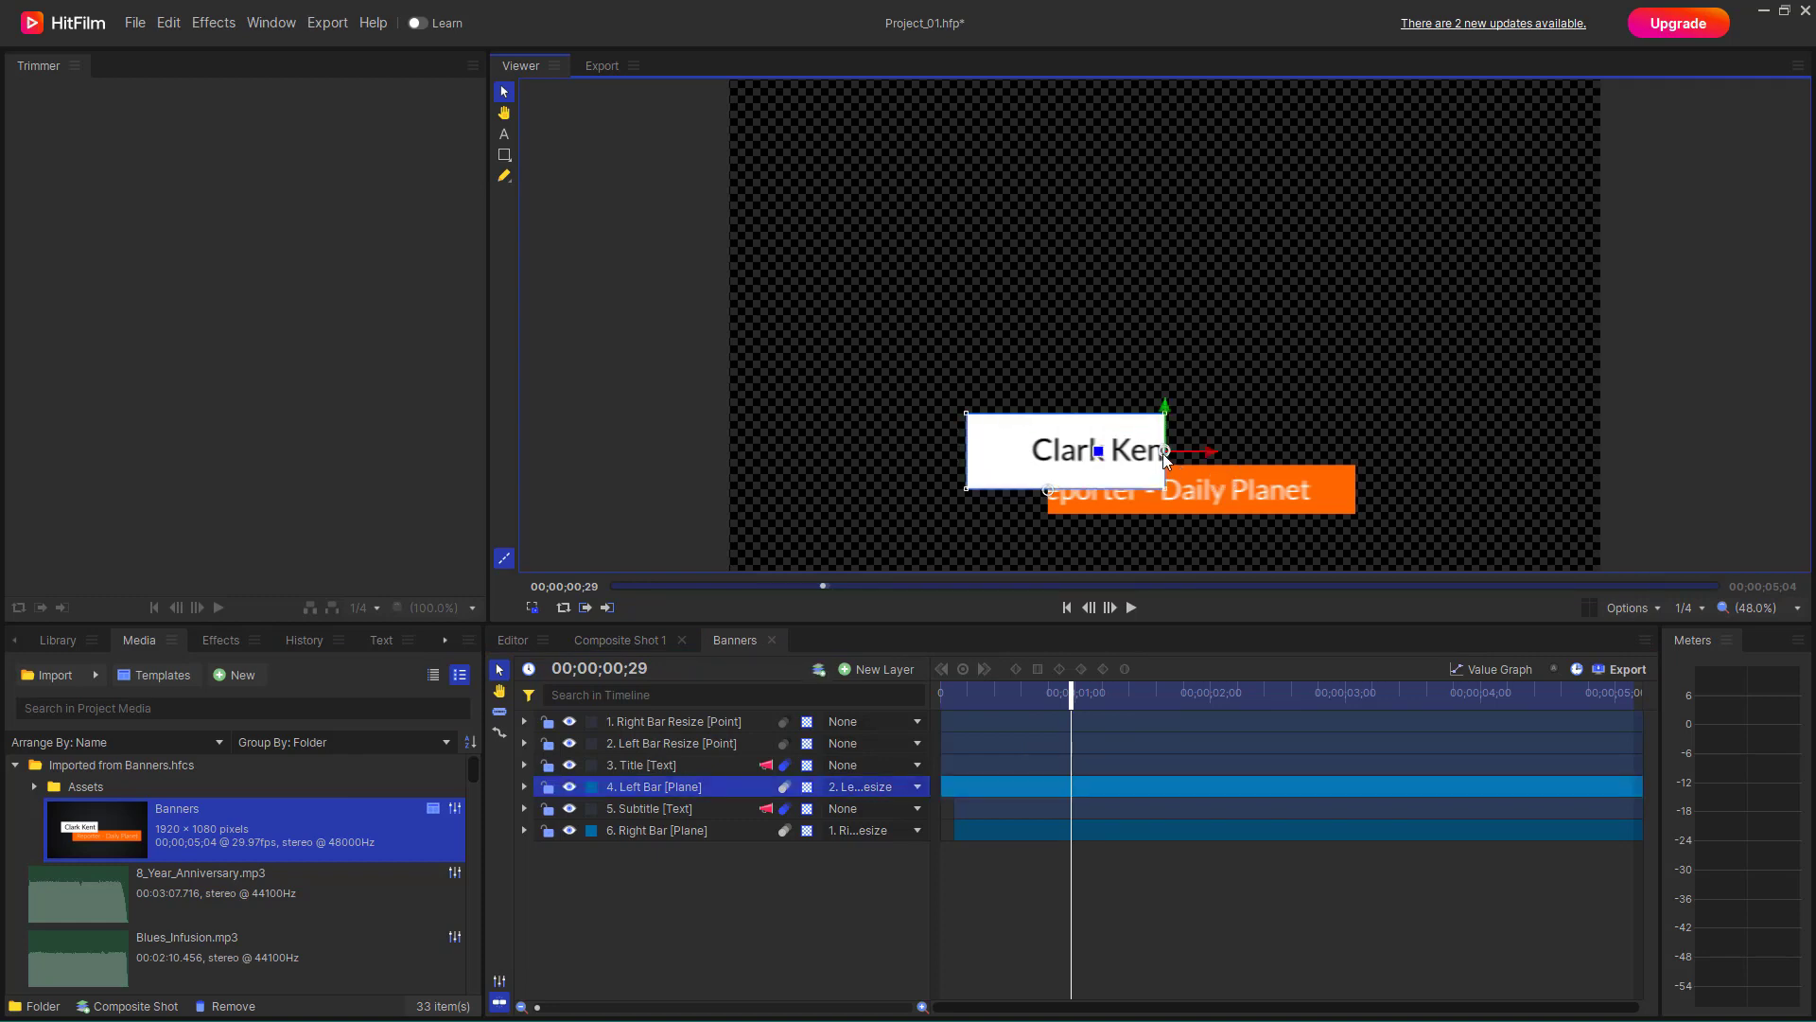
left_click_drag(1161, 453, 1185, 458)
left_click(714, 874)
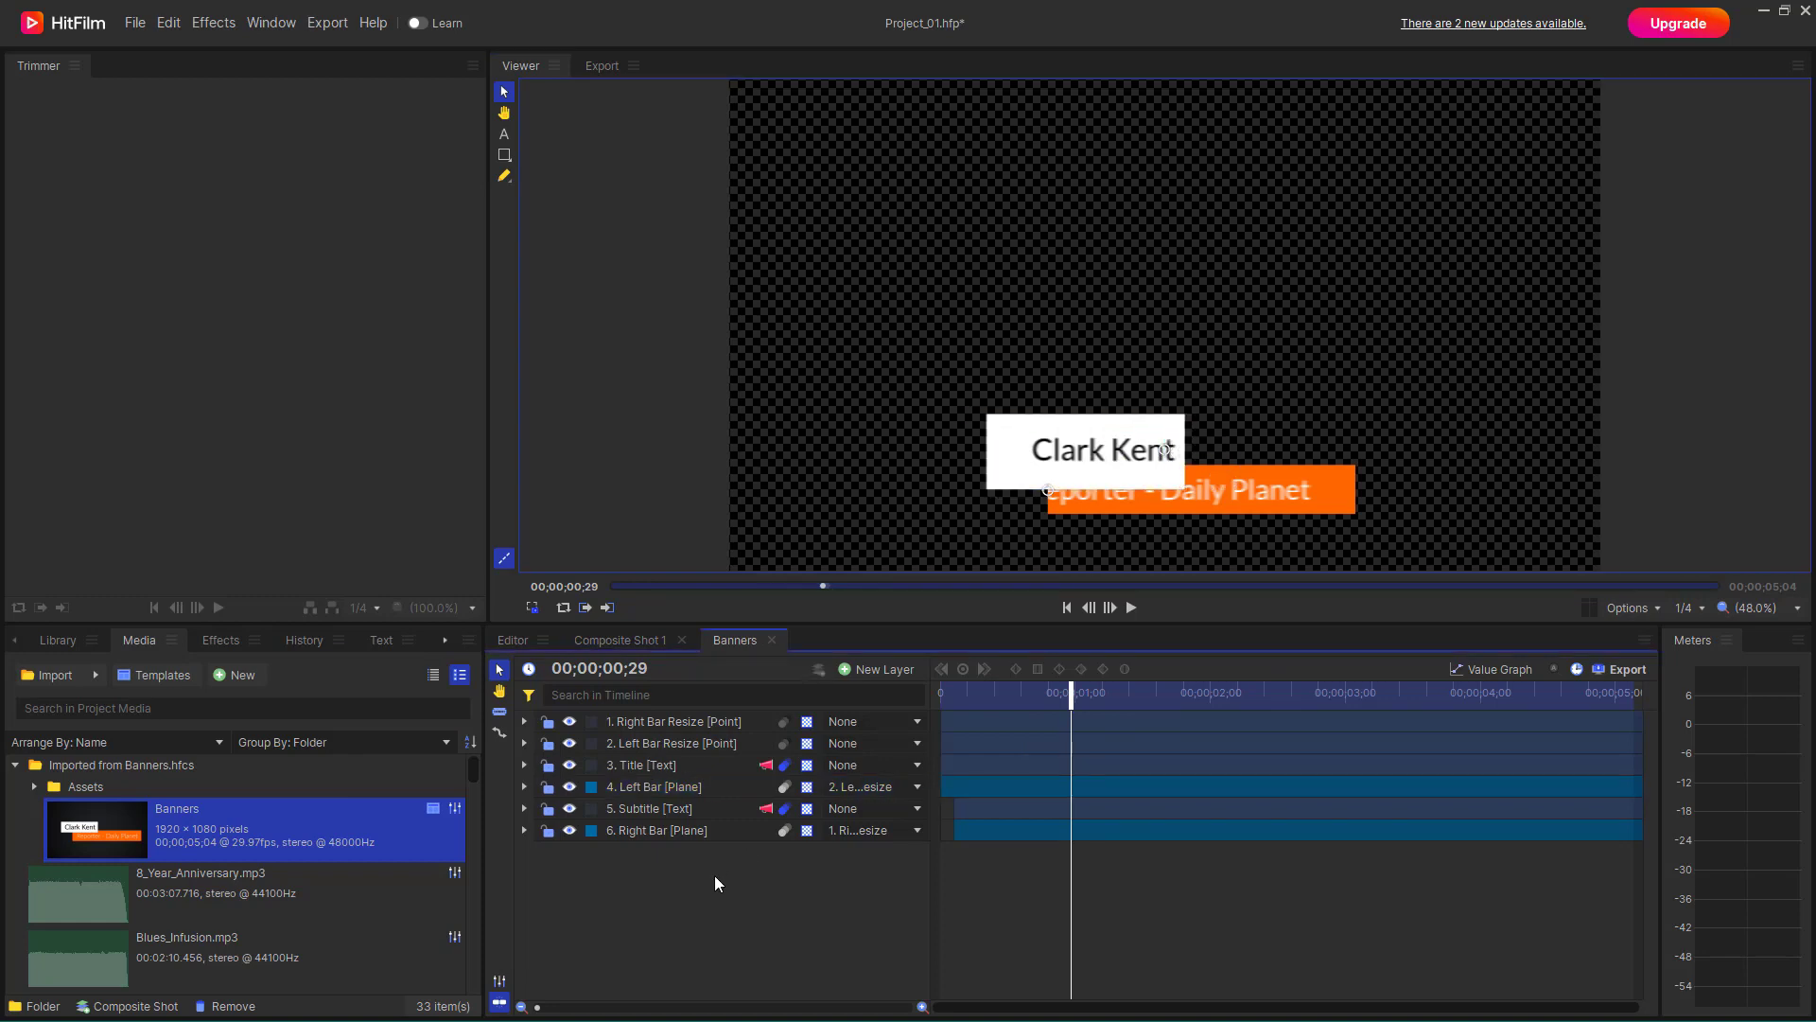
Import another copy of the Banners template into the project media
left_click(237, 674)
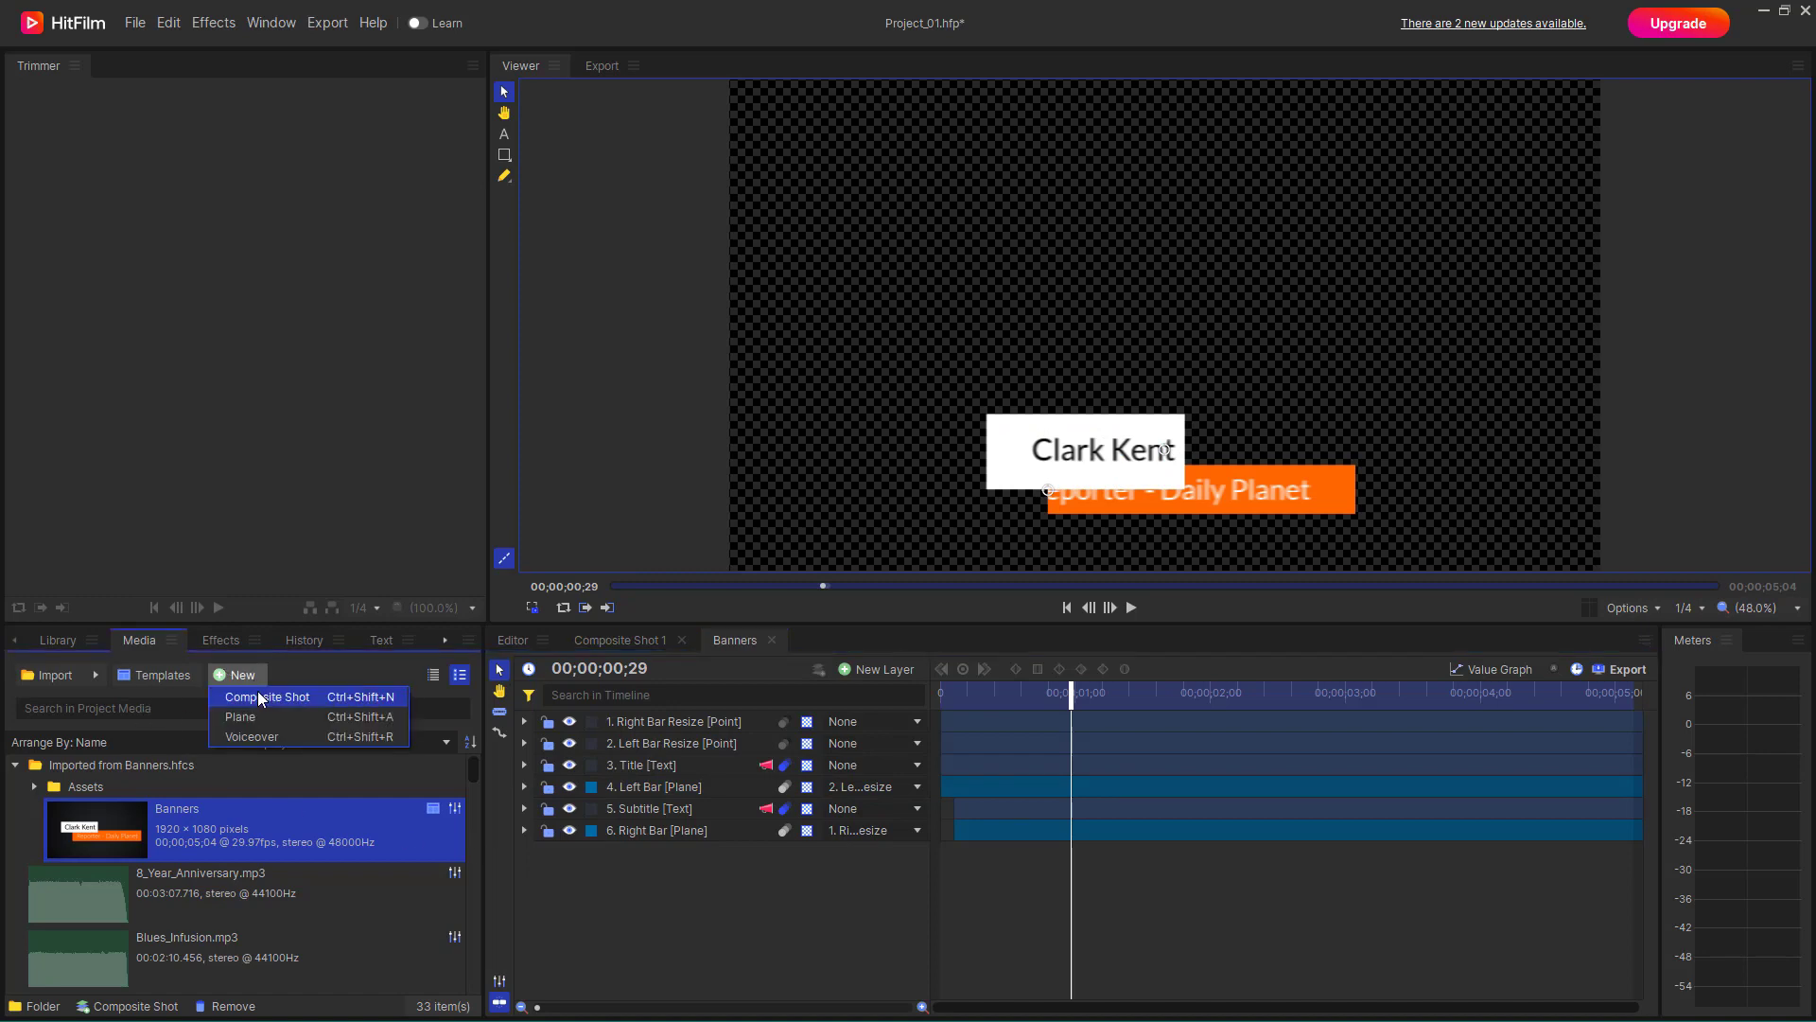
left_click(145, 679)
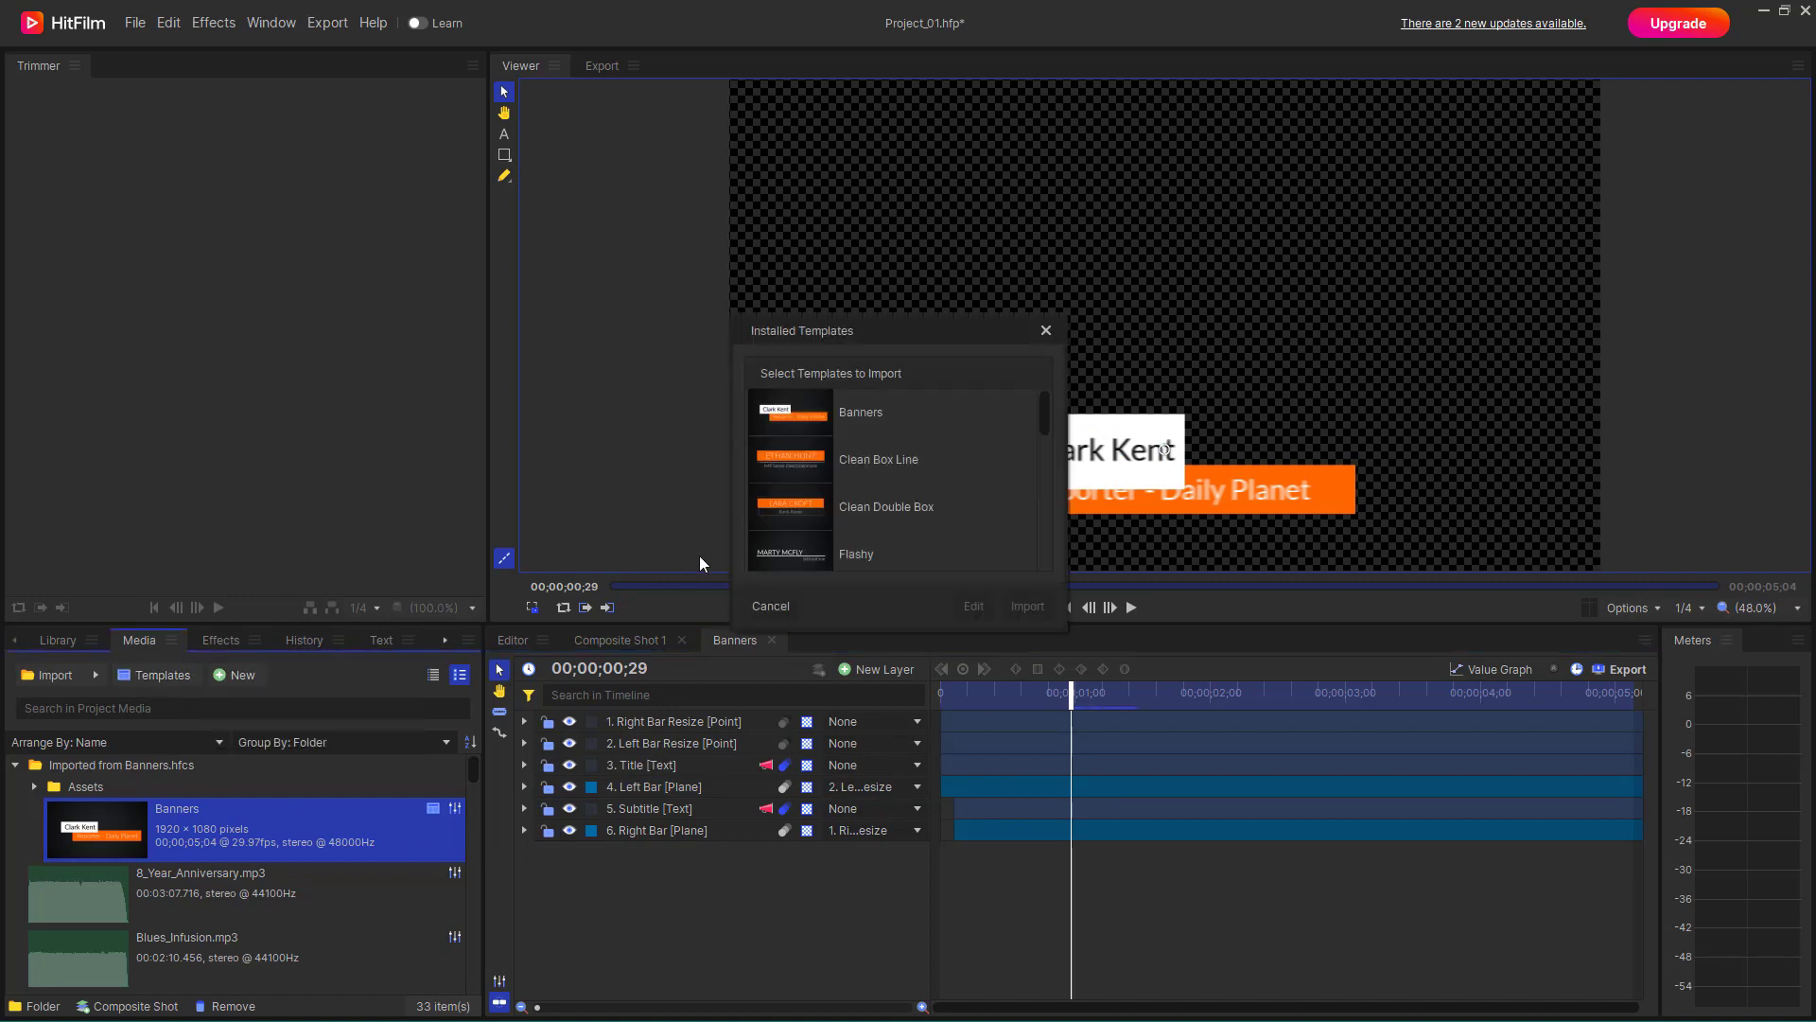
left_click(908, 413)
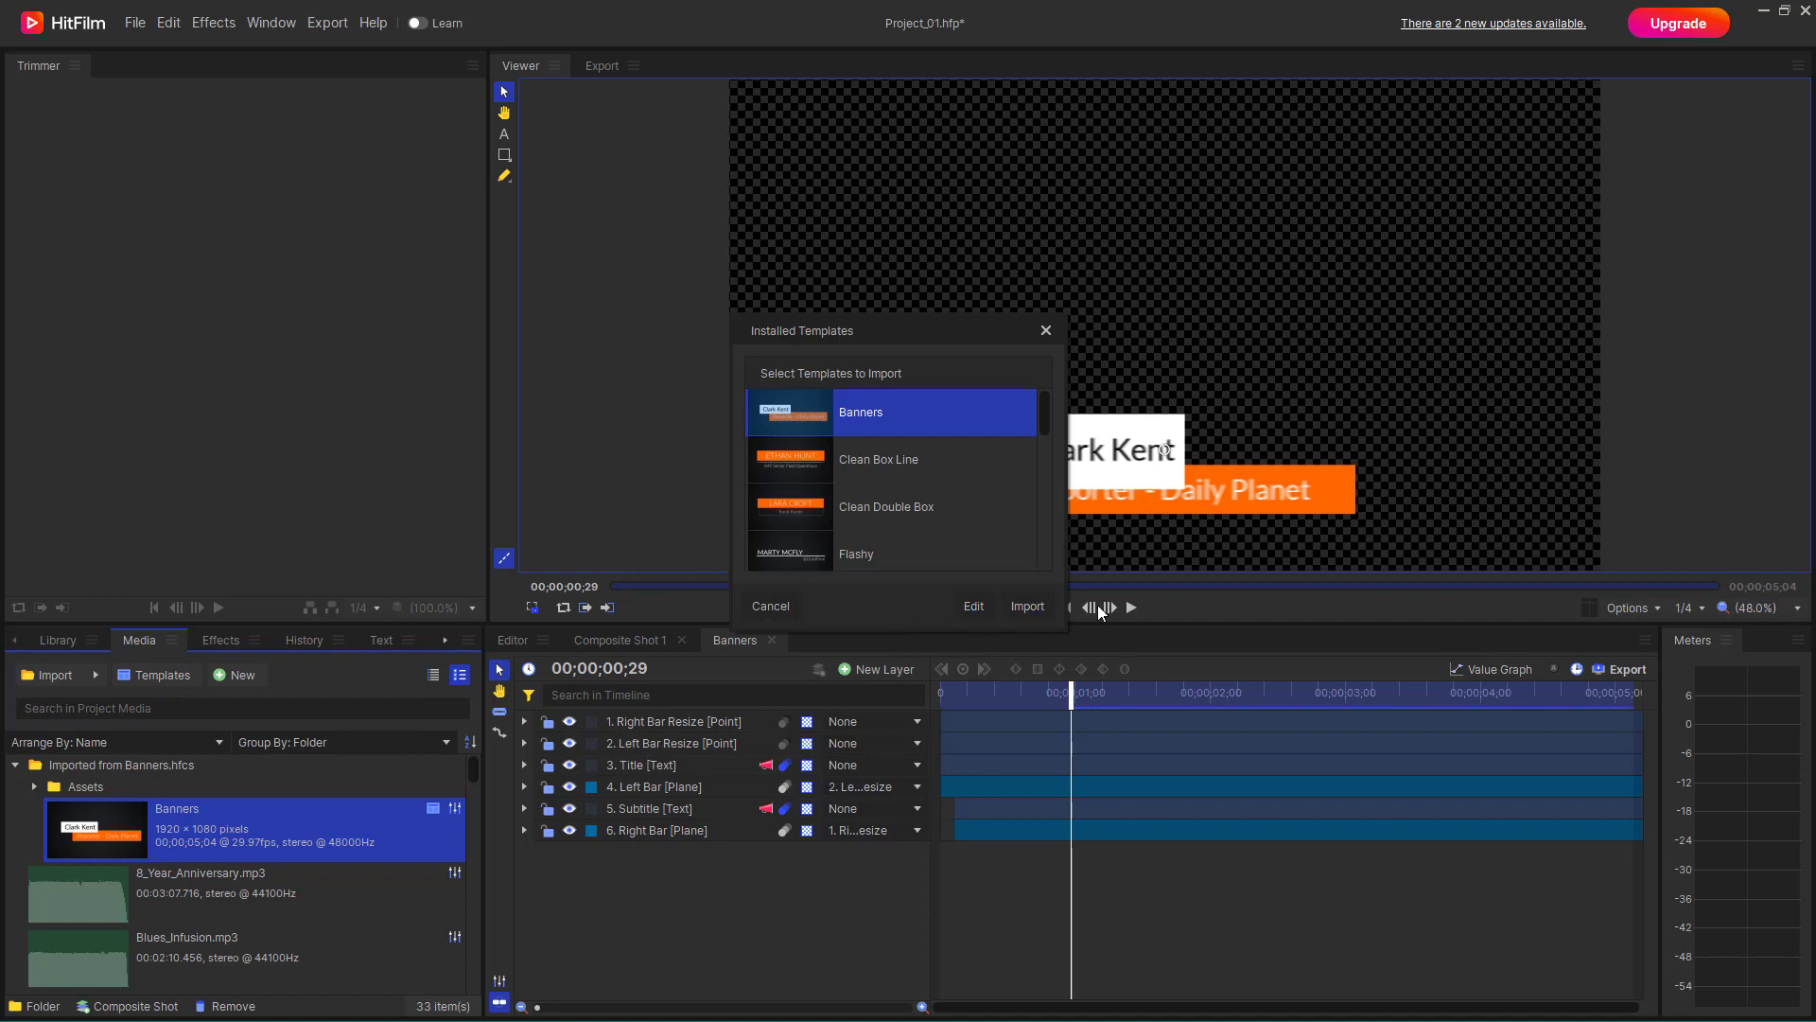
left_click(1030, 605)
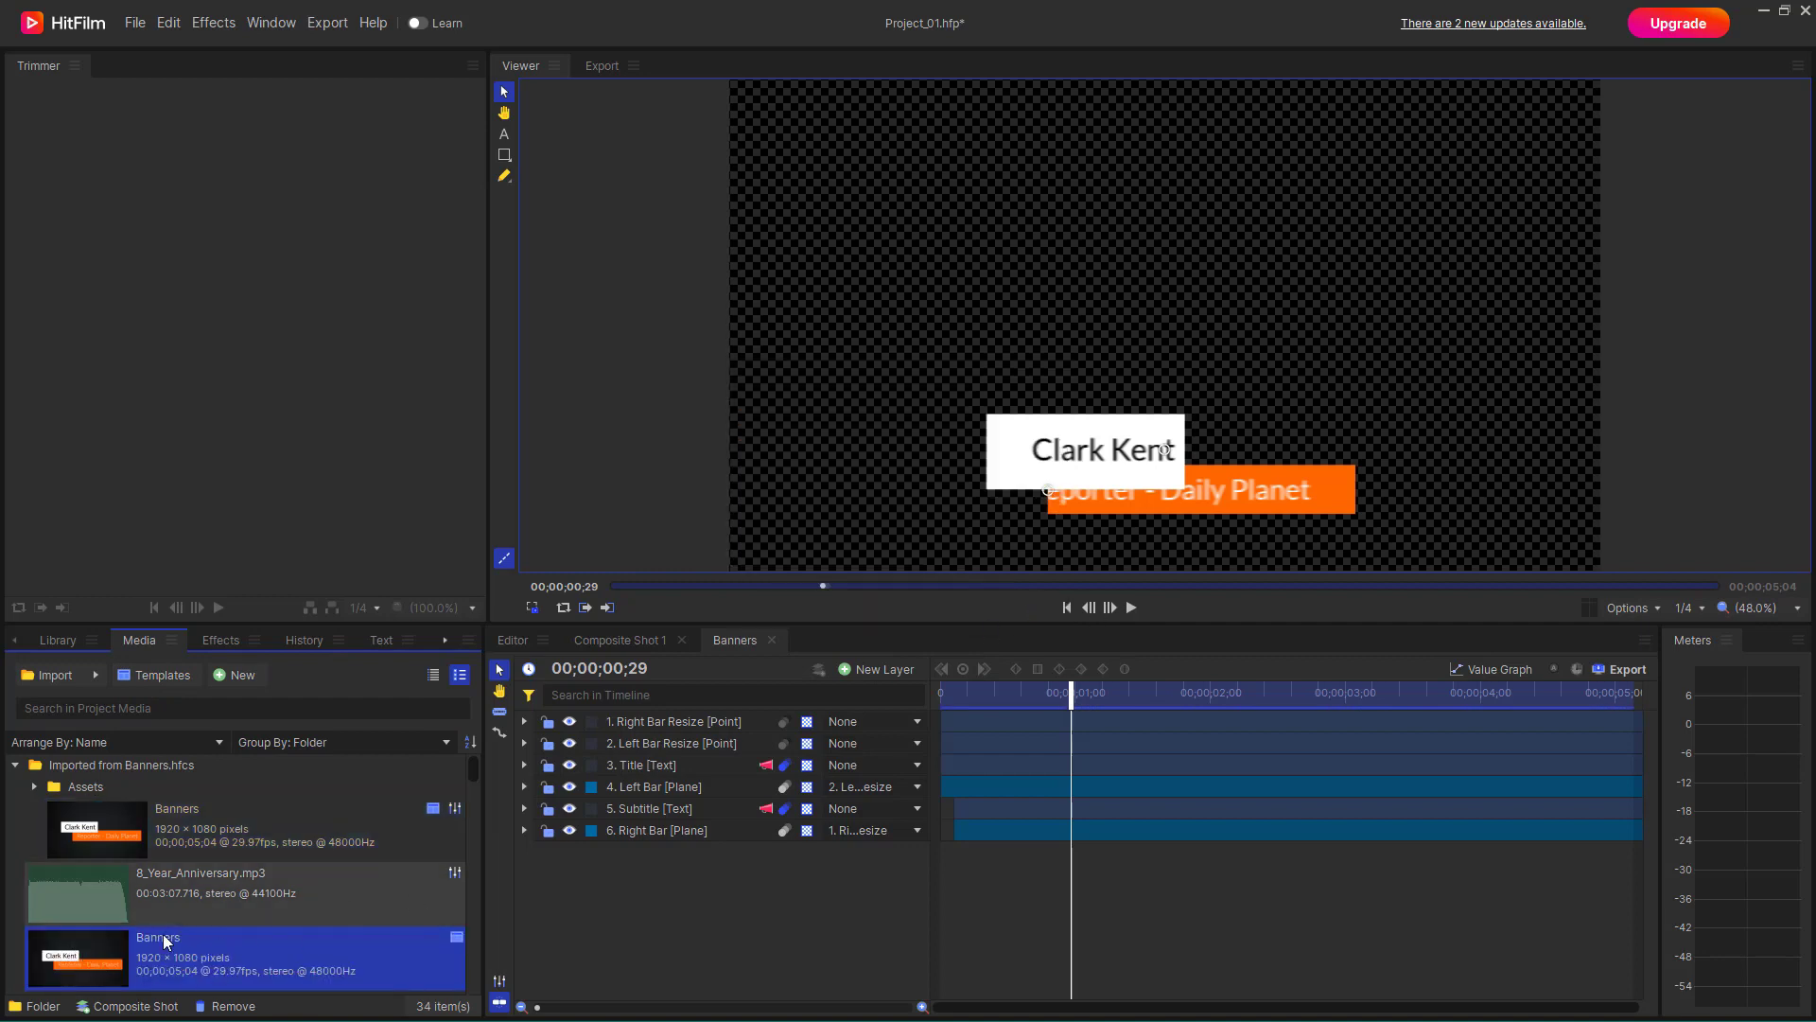
scroll(237, 908, "down", 3)
scroll(142, 918, "up", 3)
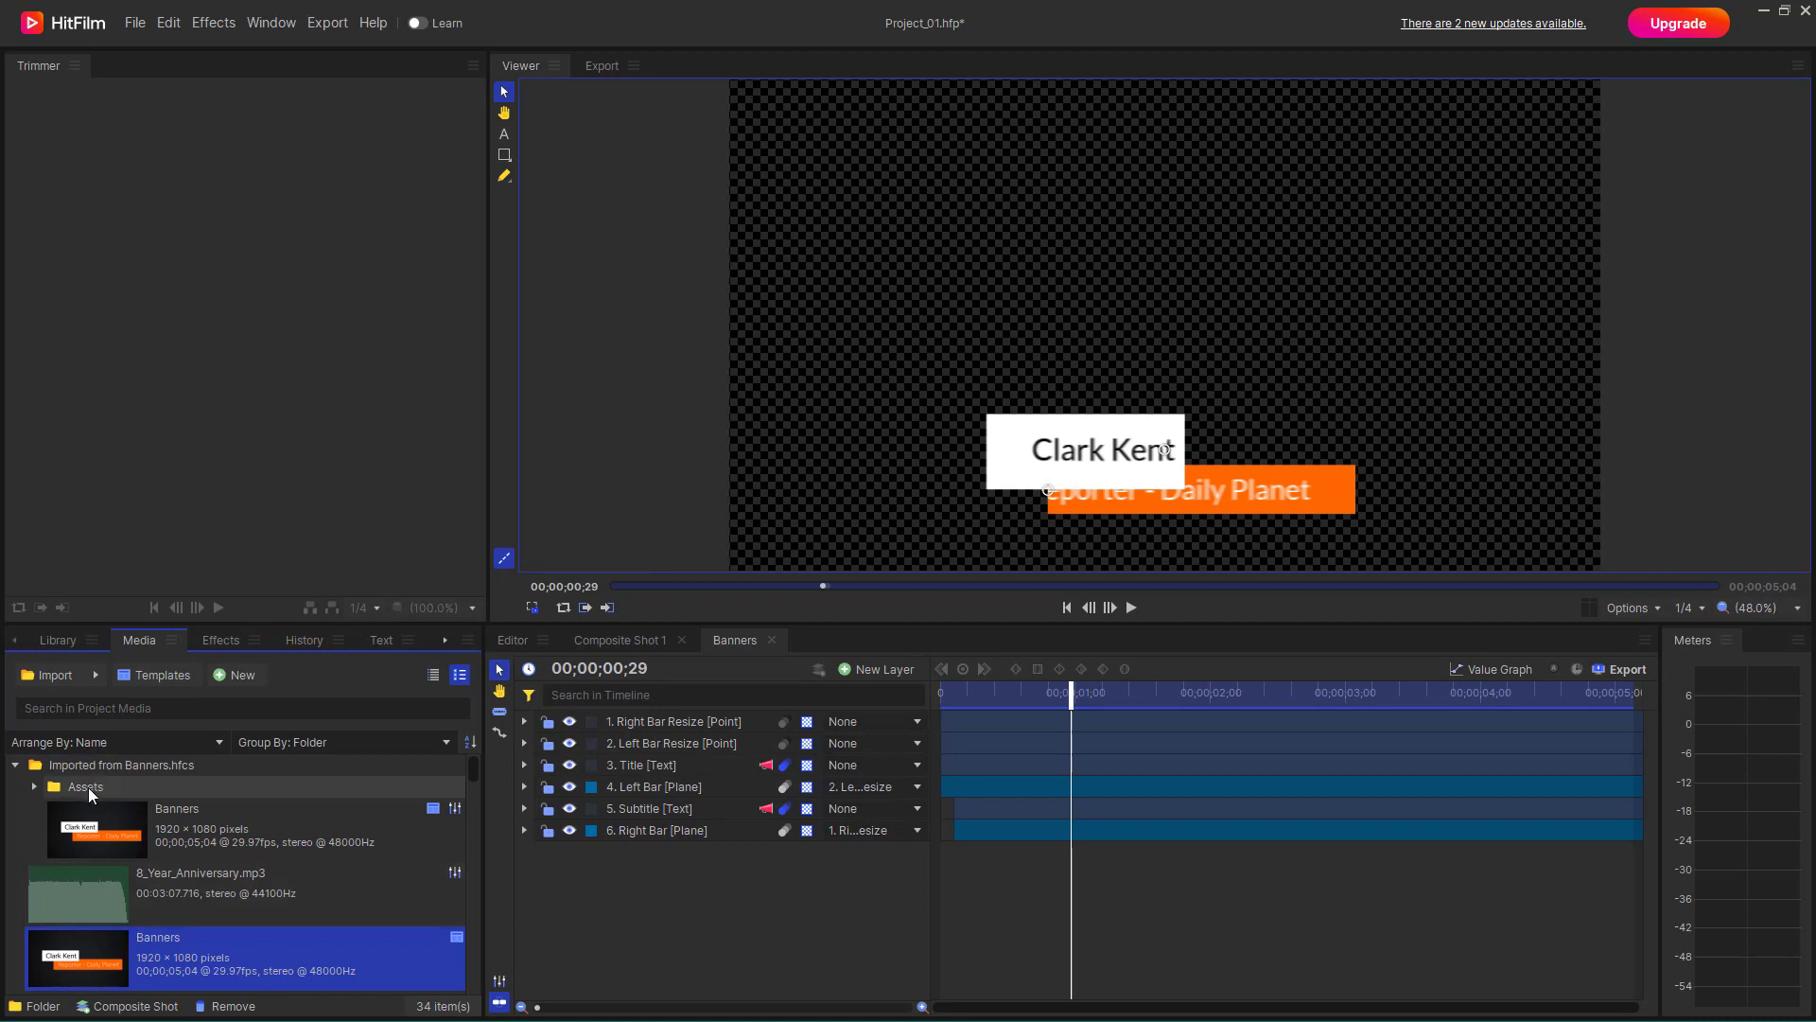
Inspect the Banners media items and Assets folder, then scrub the Banners animation back
left_click(108, 809)
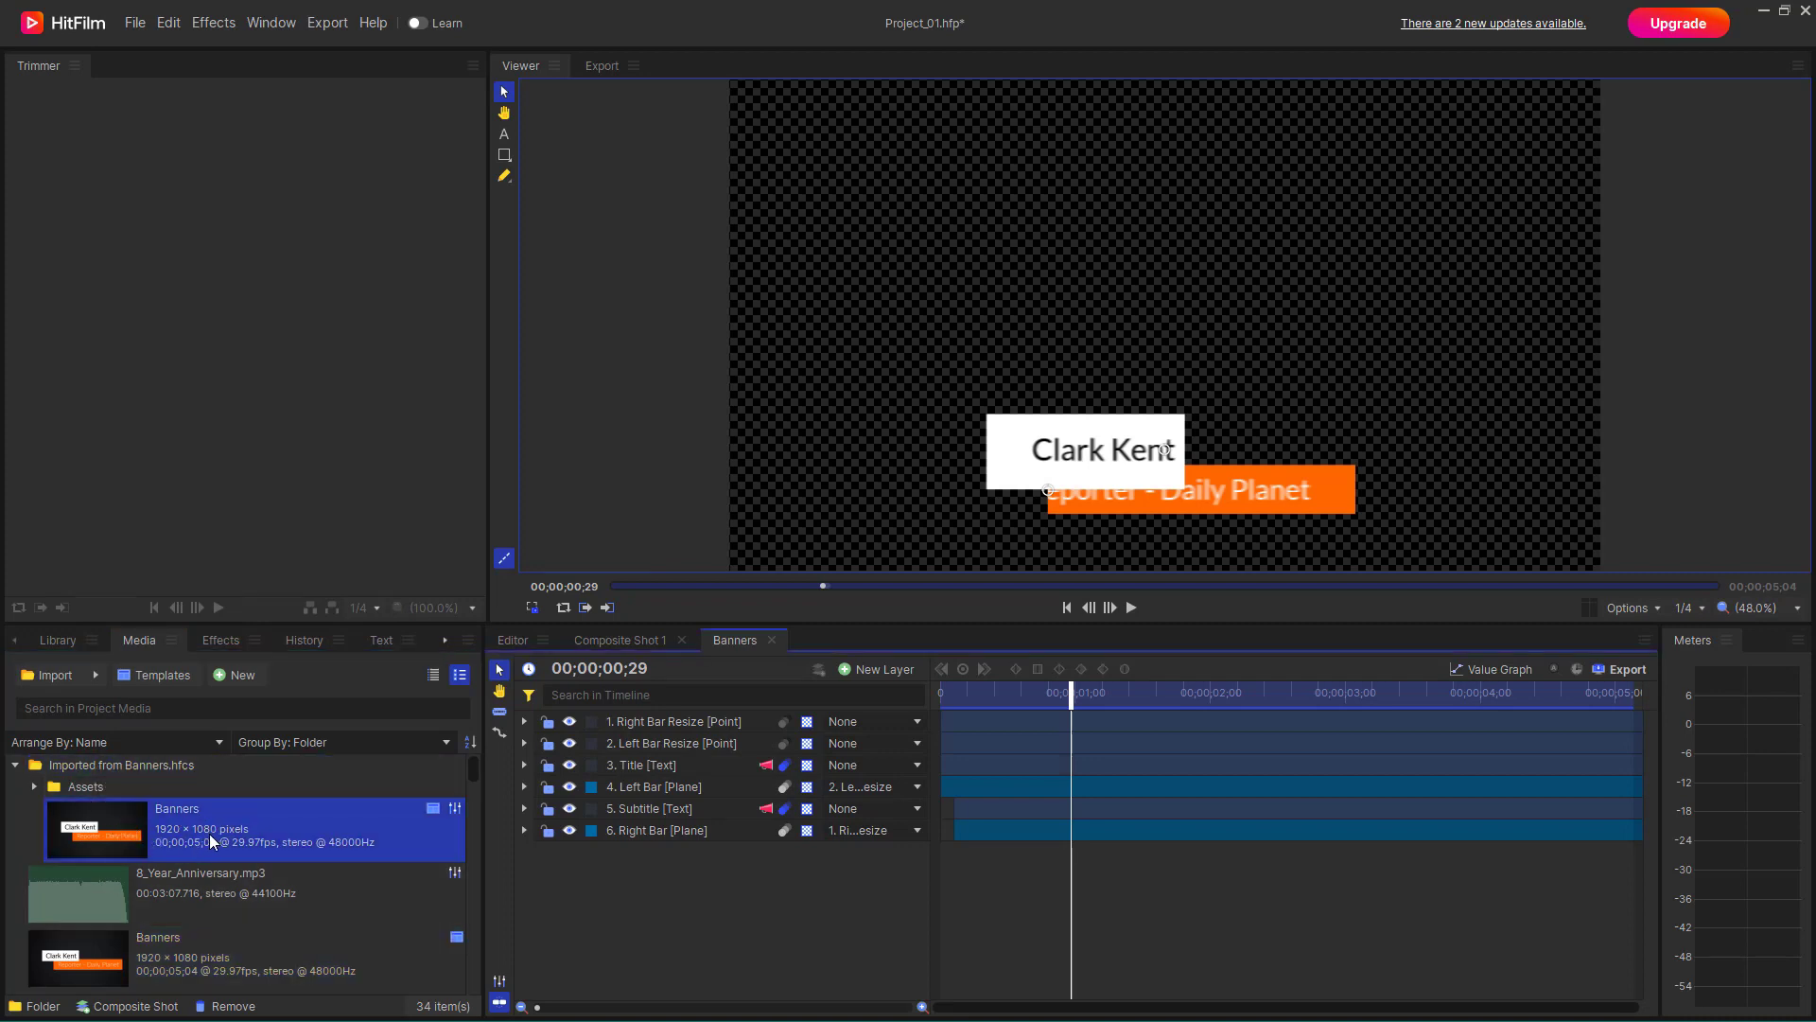
left_click(74, 786)
left_click(35, 787)
left_click(36, 786)
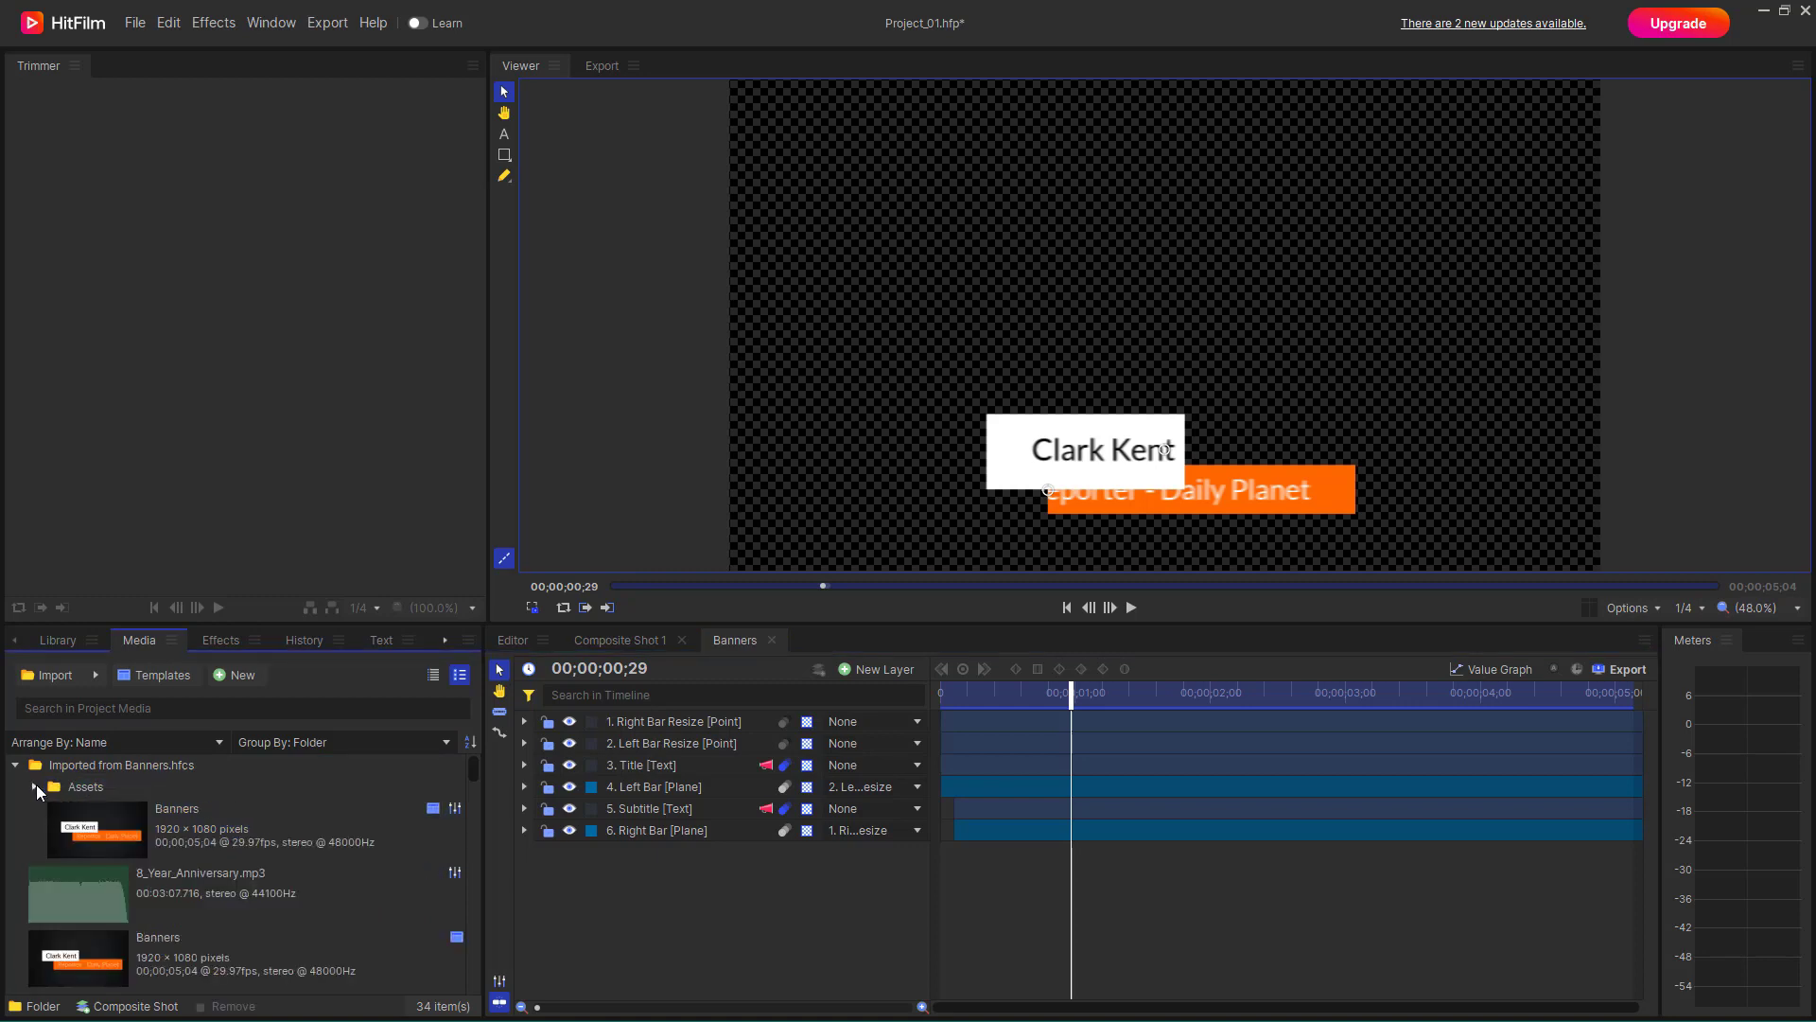
left_click(81, 957)
scroll(189, 973, "down", 3)
scroll(127, 865, "up", 3)
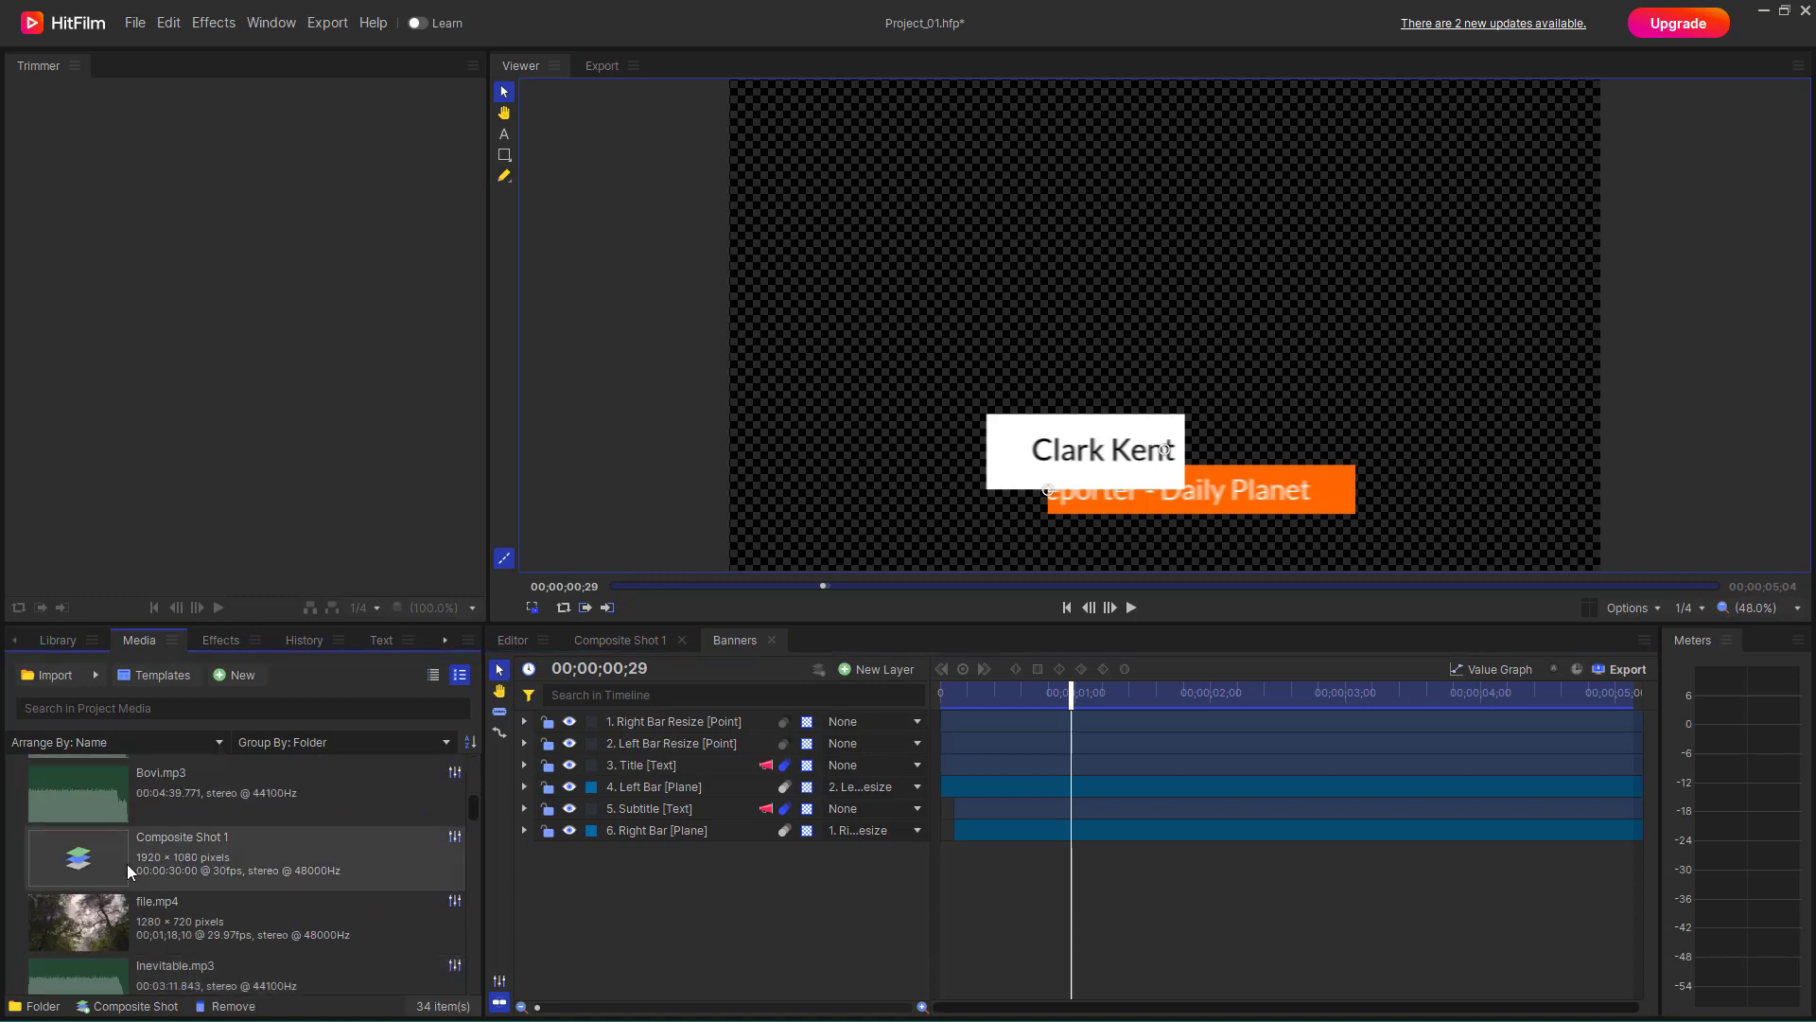
scroll(263, 891, "down", 3)
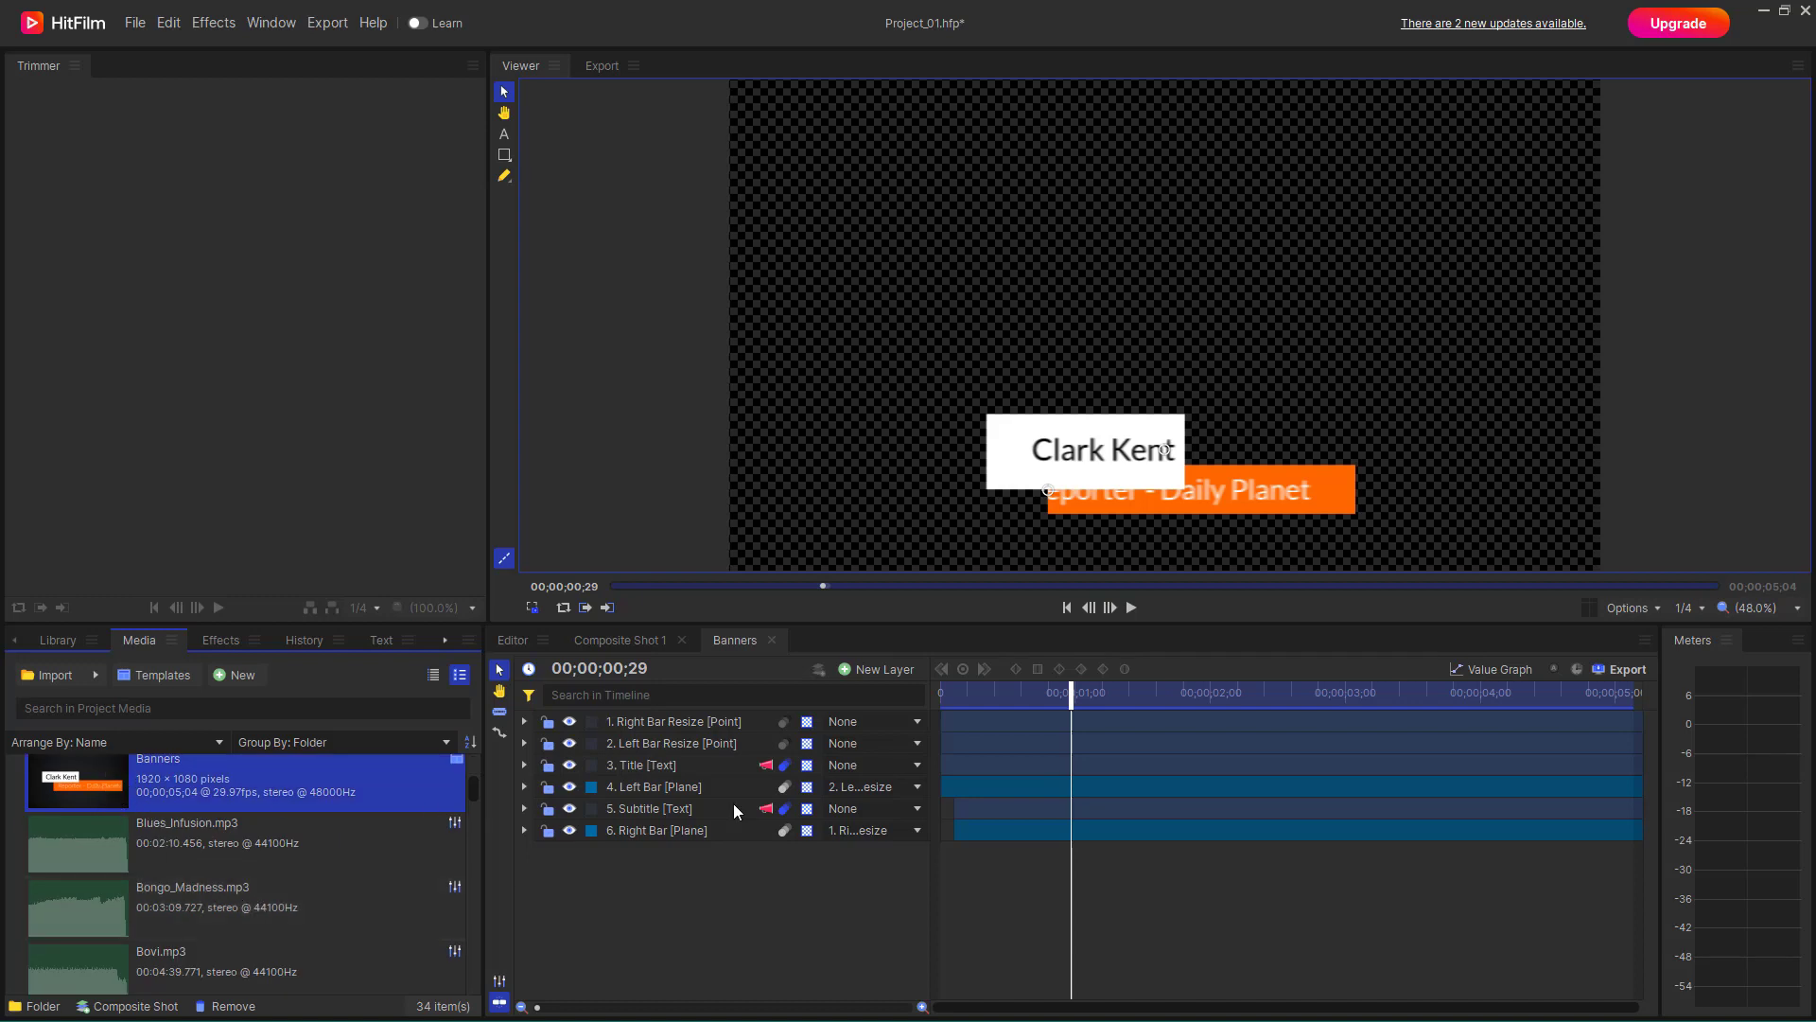
mouse_move(972, 698)
left_mouse_down()
mouse_move(950, 695)
mouse_move(1053, 697)
mouse_move(941, 696)
left_mouse_up()
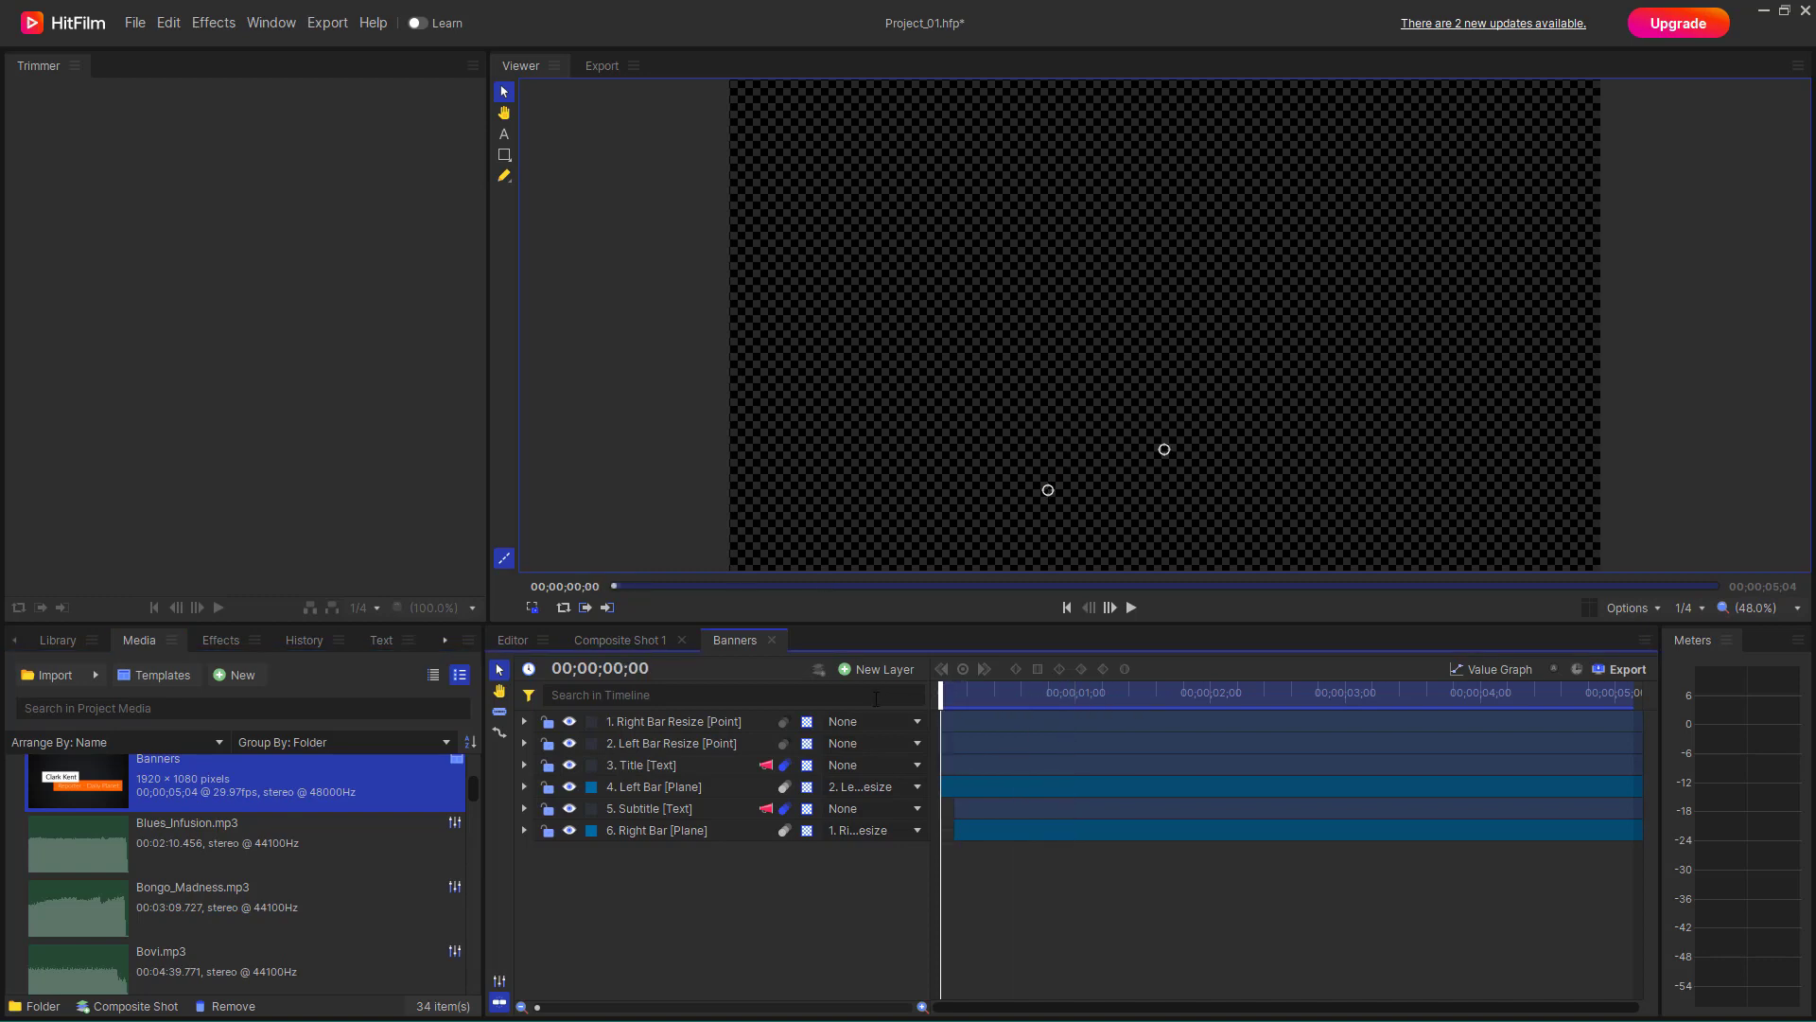
Replace the Banners title text with 'TutorTube'
key("space")
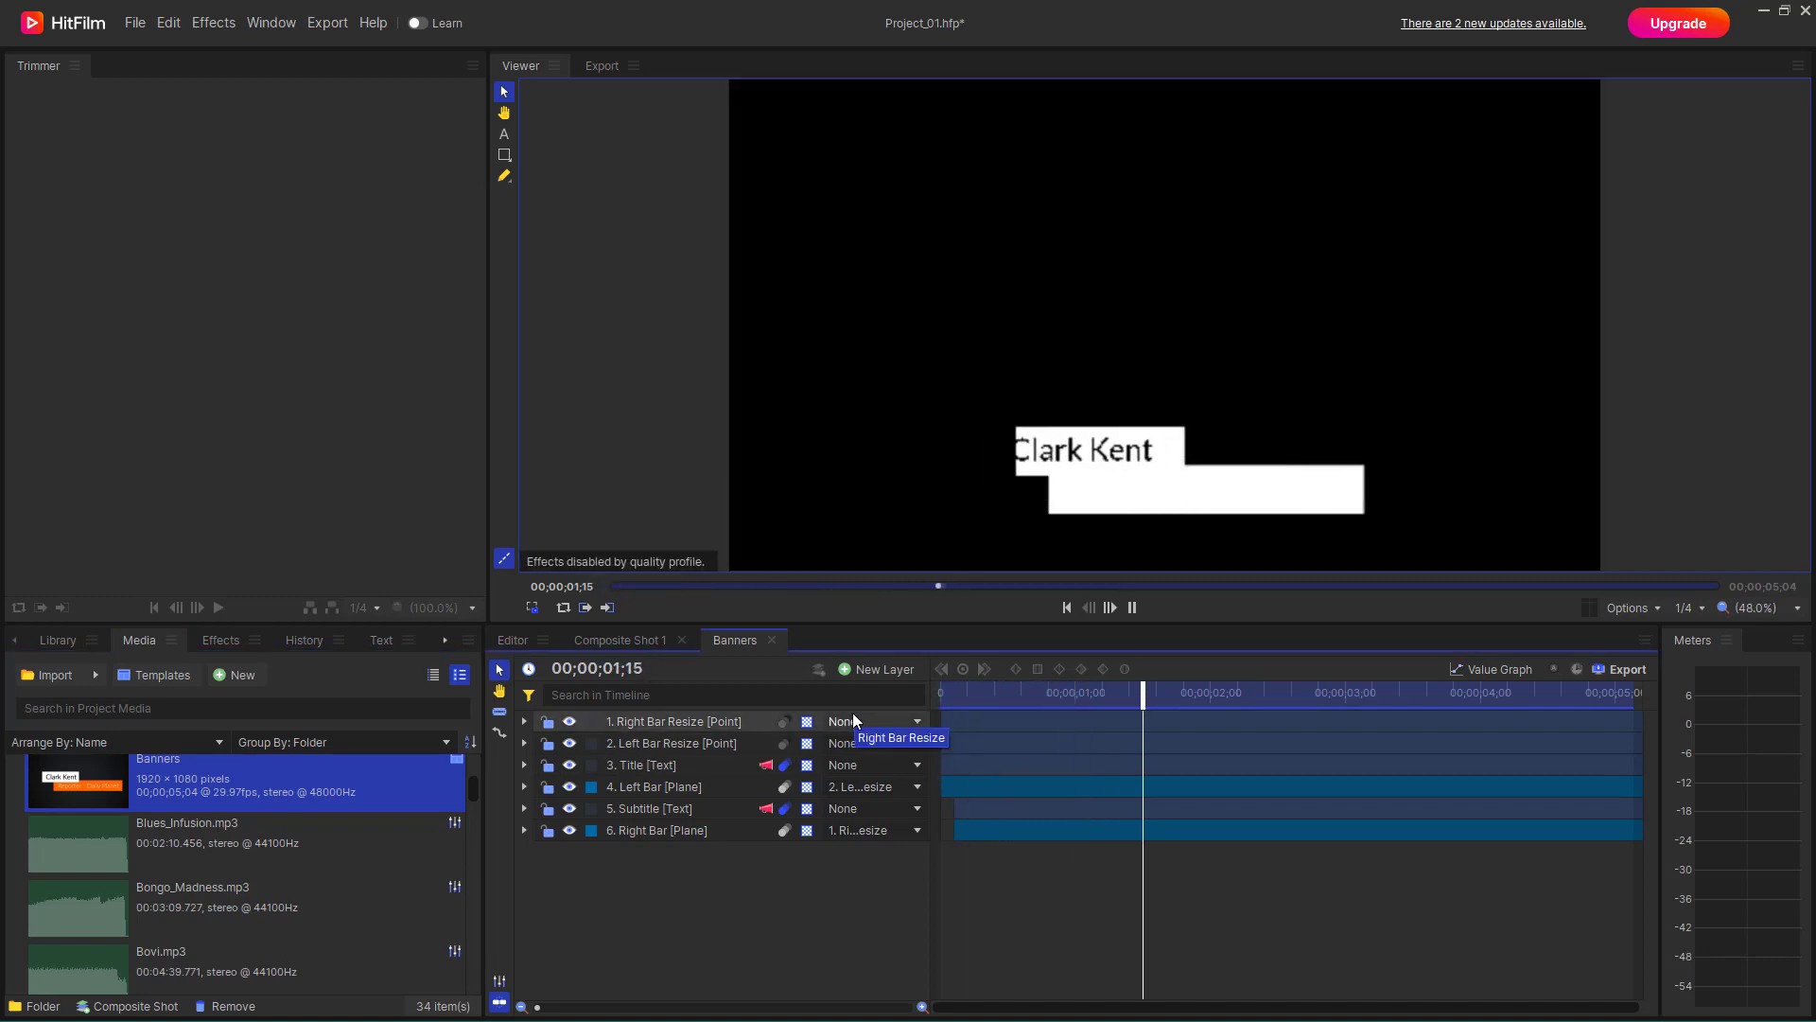
key("space")
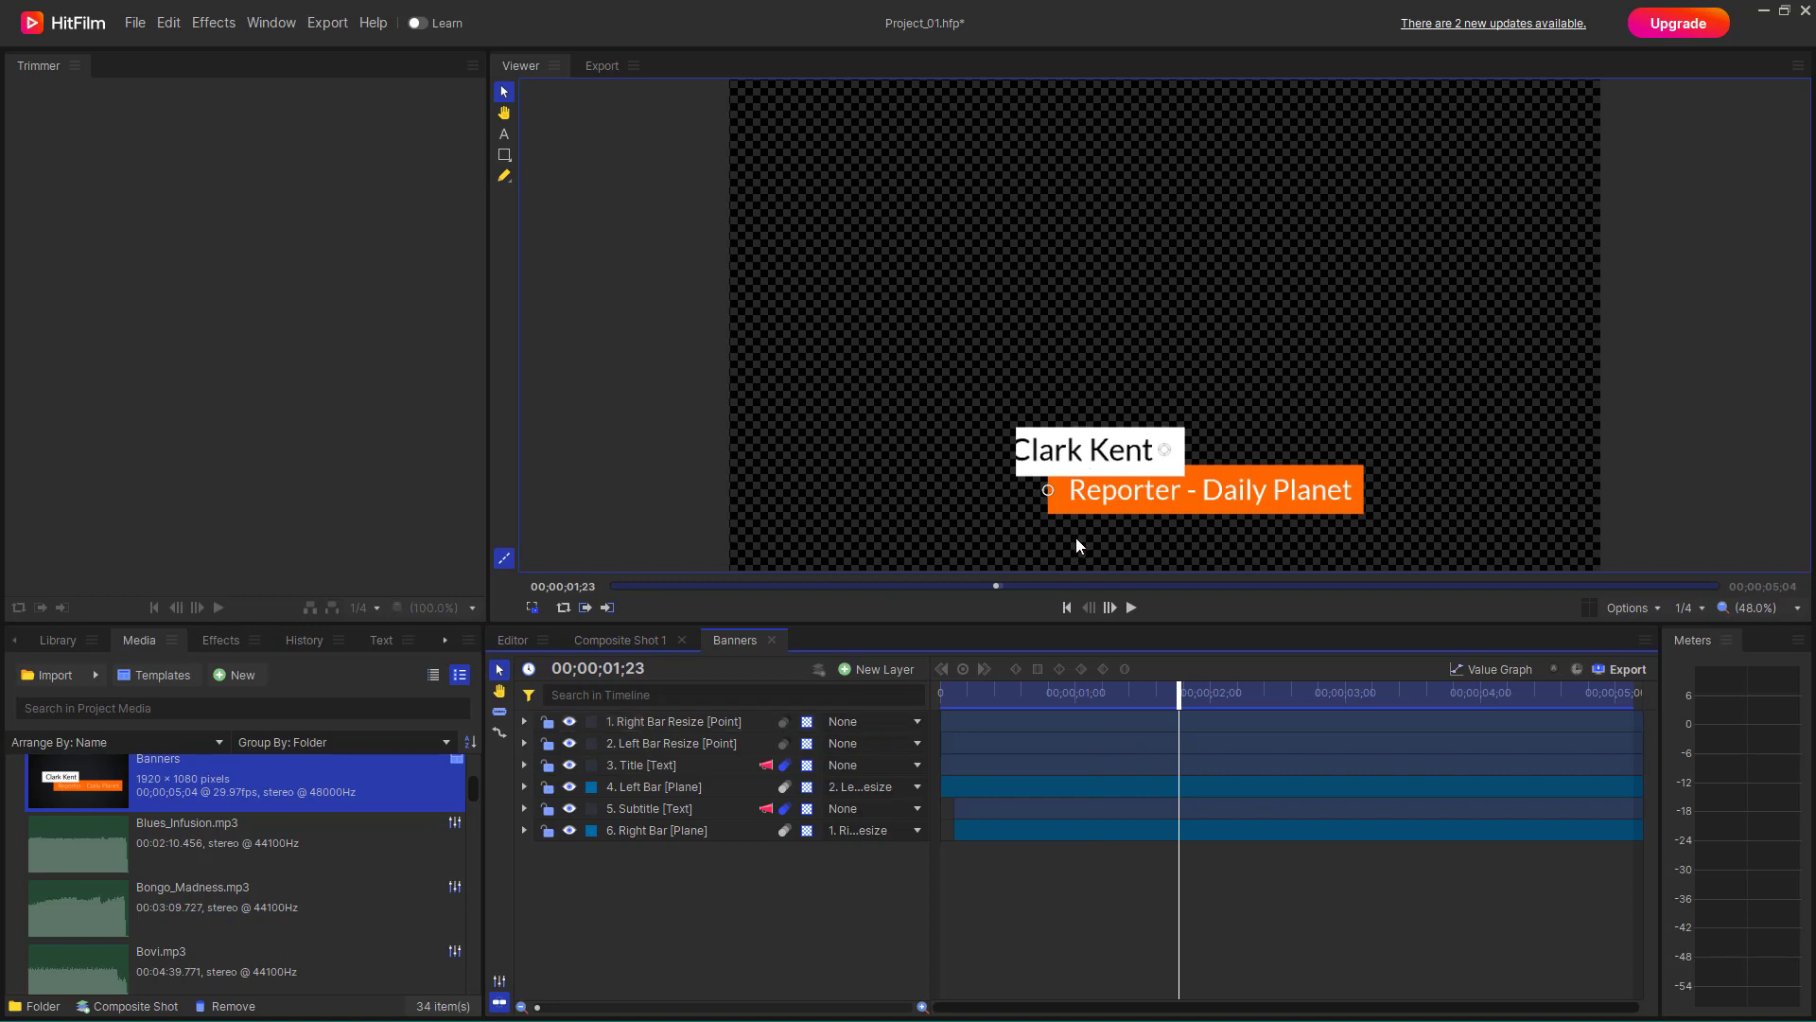
double_click(1067, 449)
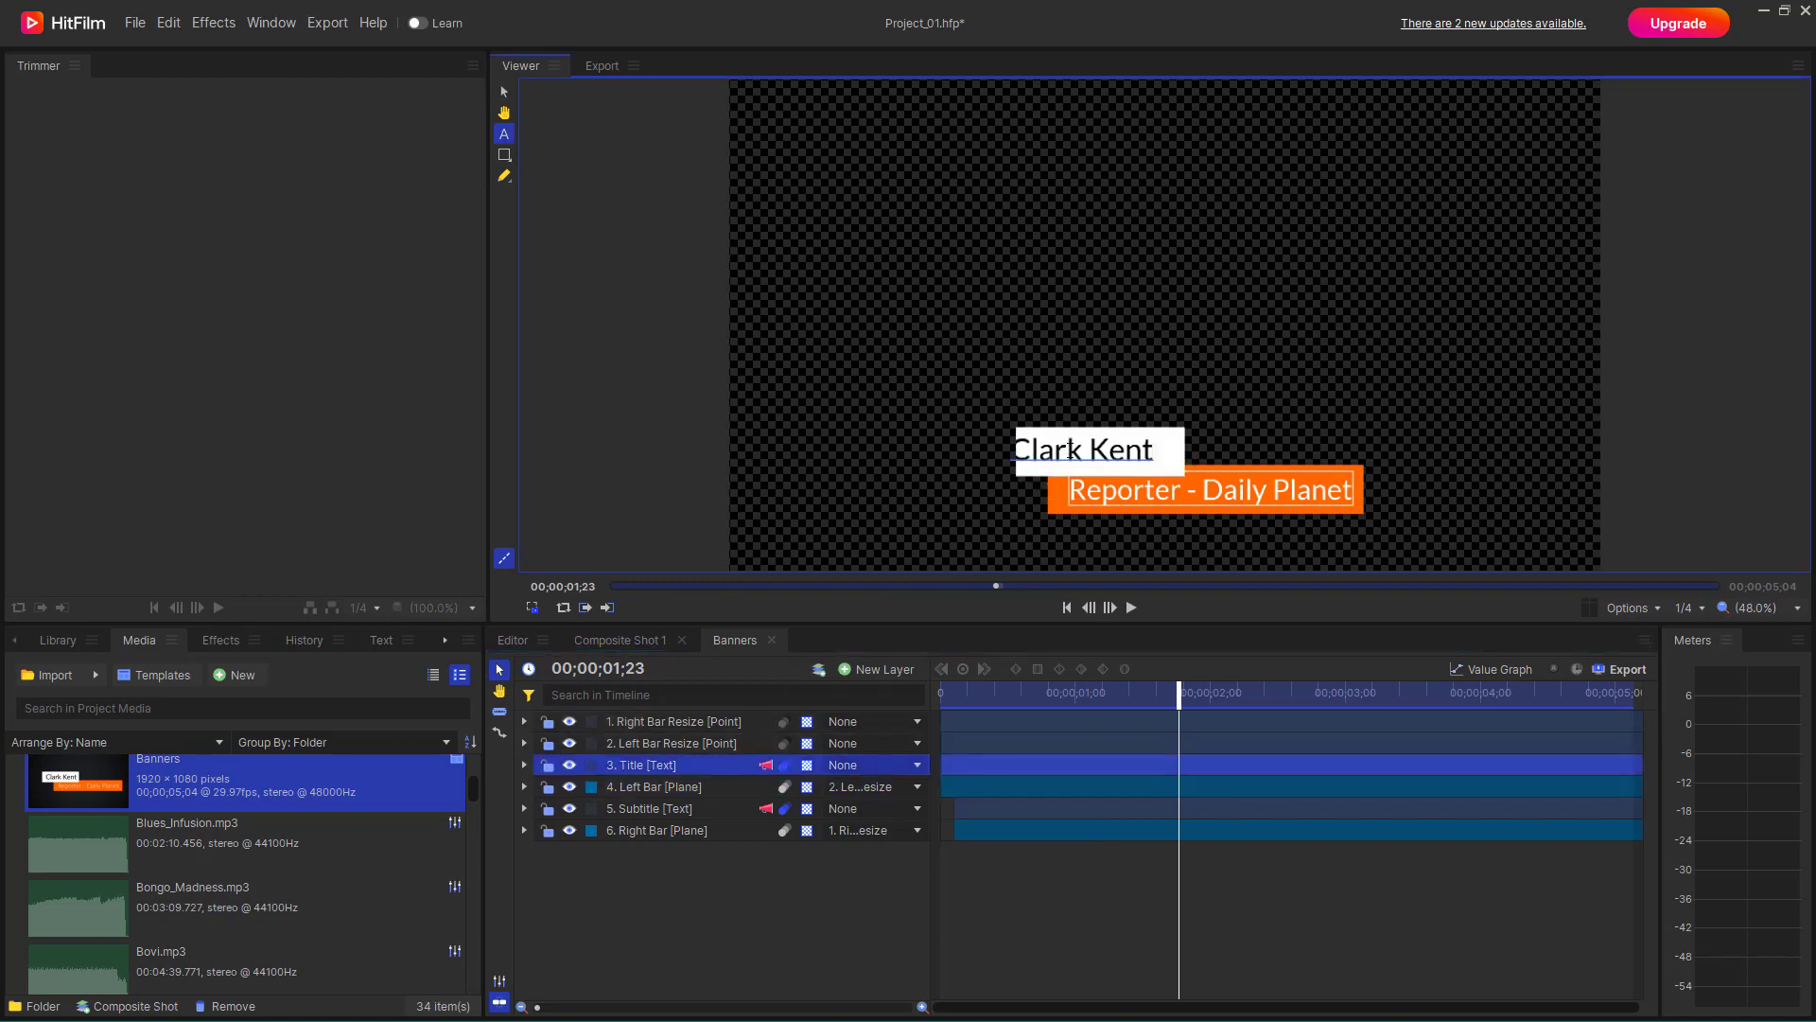
key("ctrl+shift+Right")
key("ctrl+shift+Right")
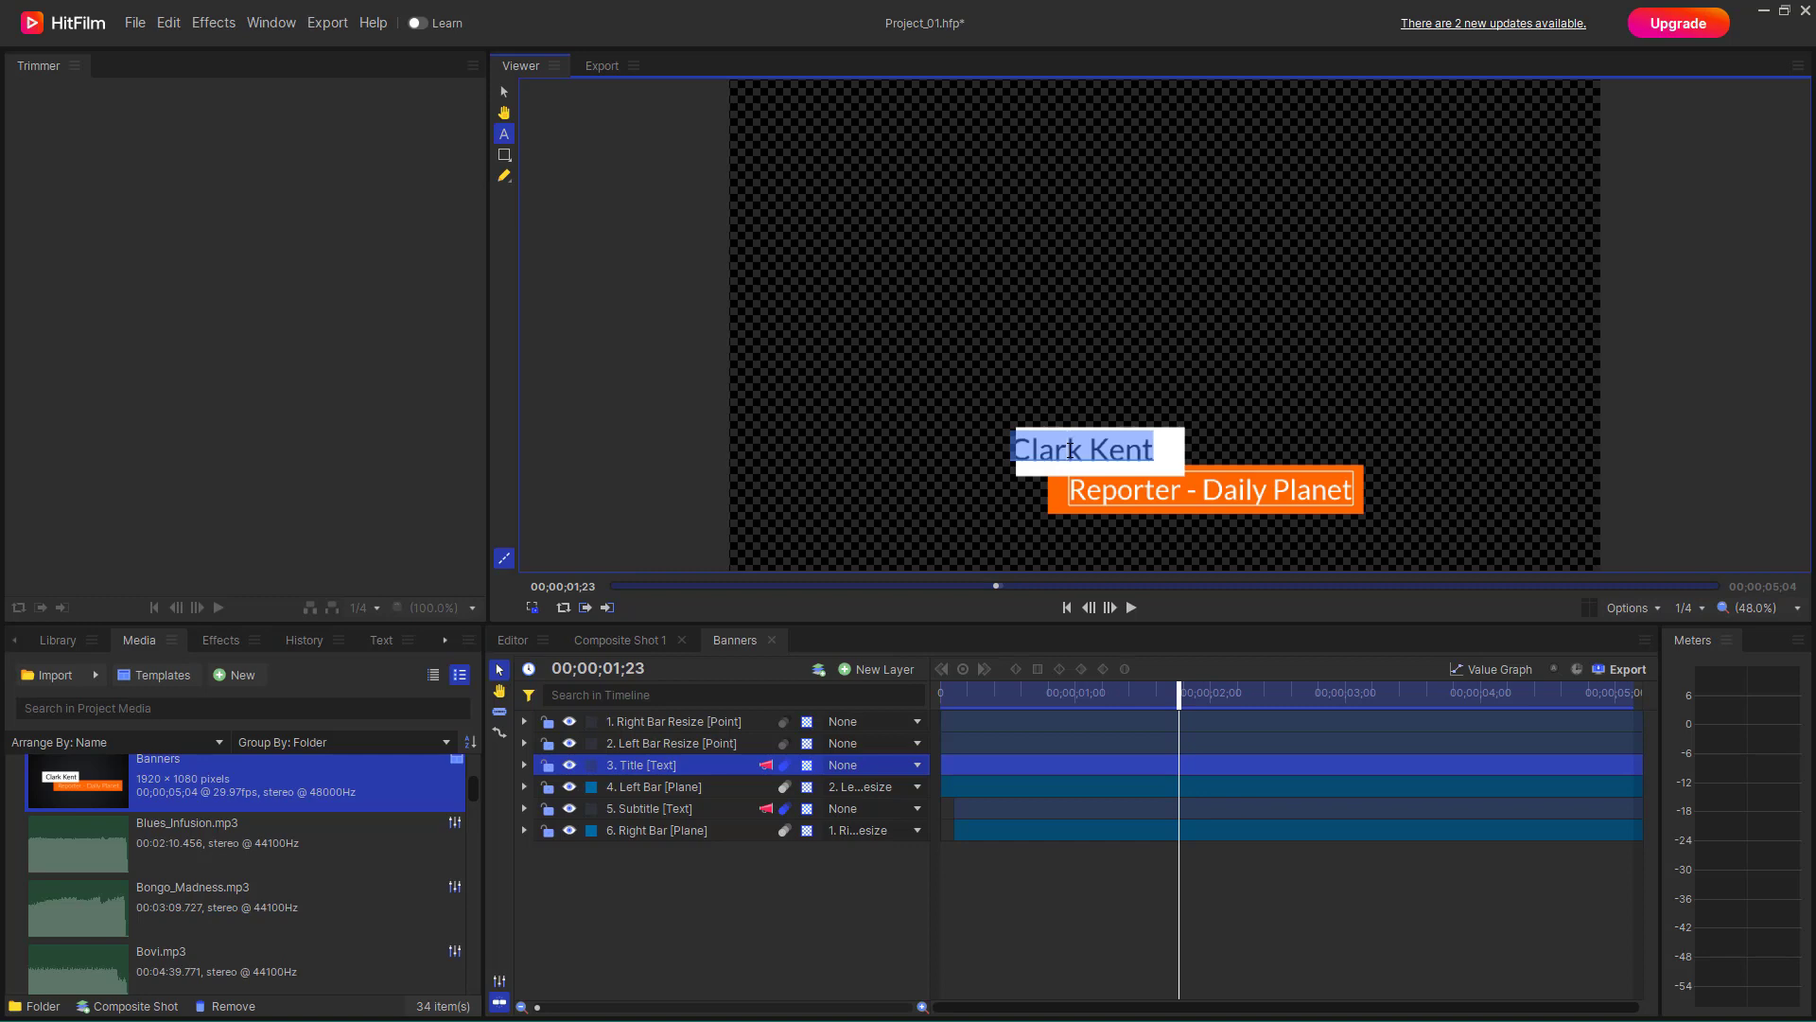
type("TutorTube")
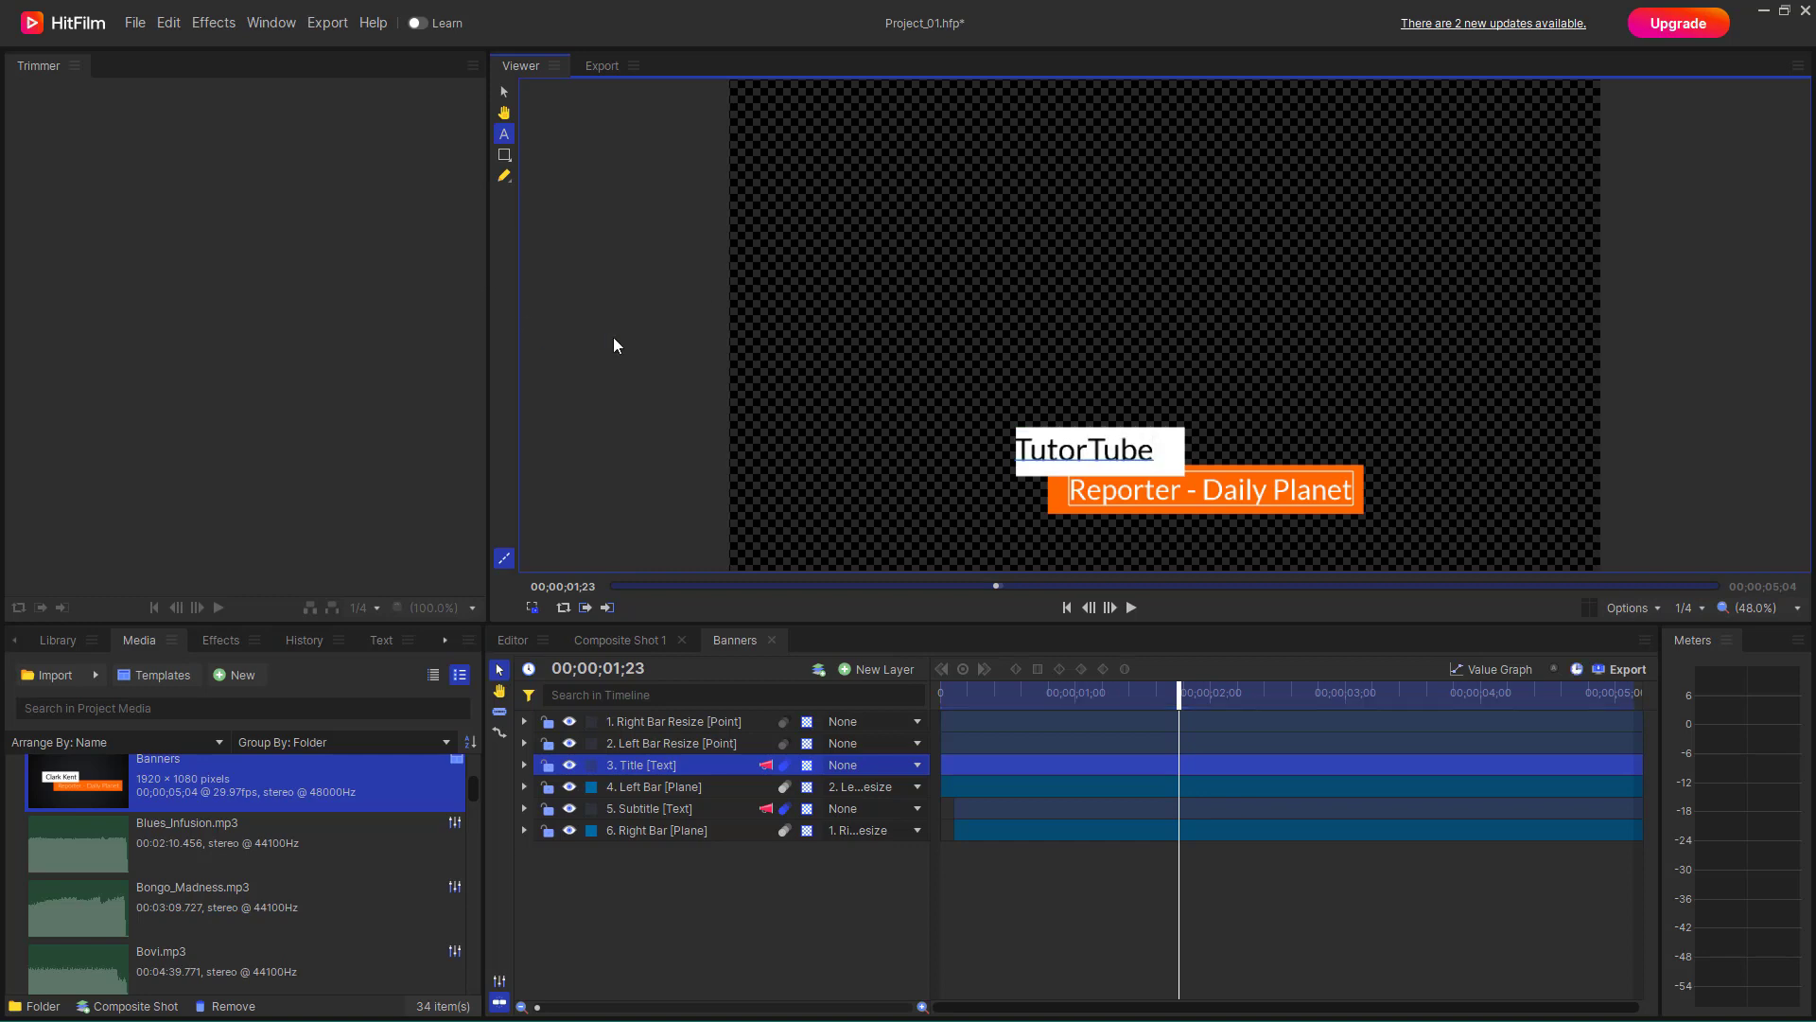
key("Escape")
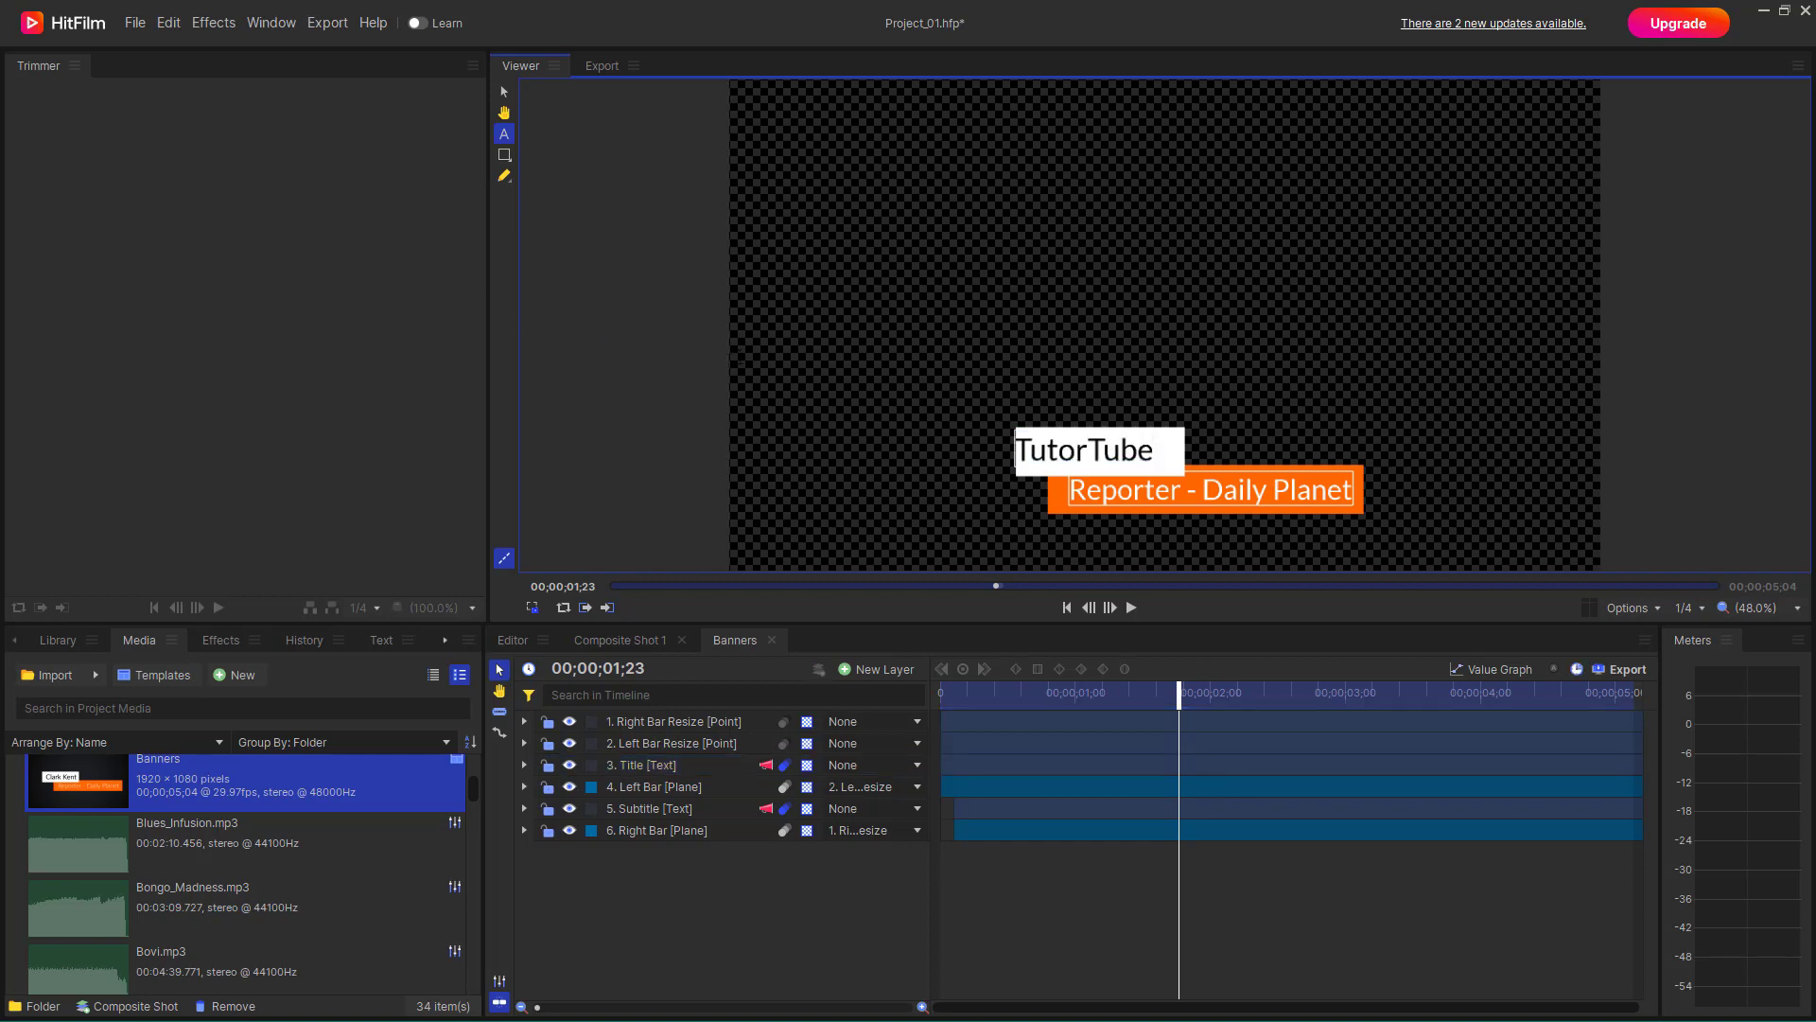
Shift the white bar behind TutorTube slightly left and replay the banner from the start
left_click(504, 90)
left_click(1104, 455)
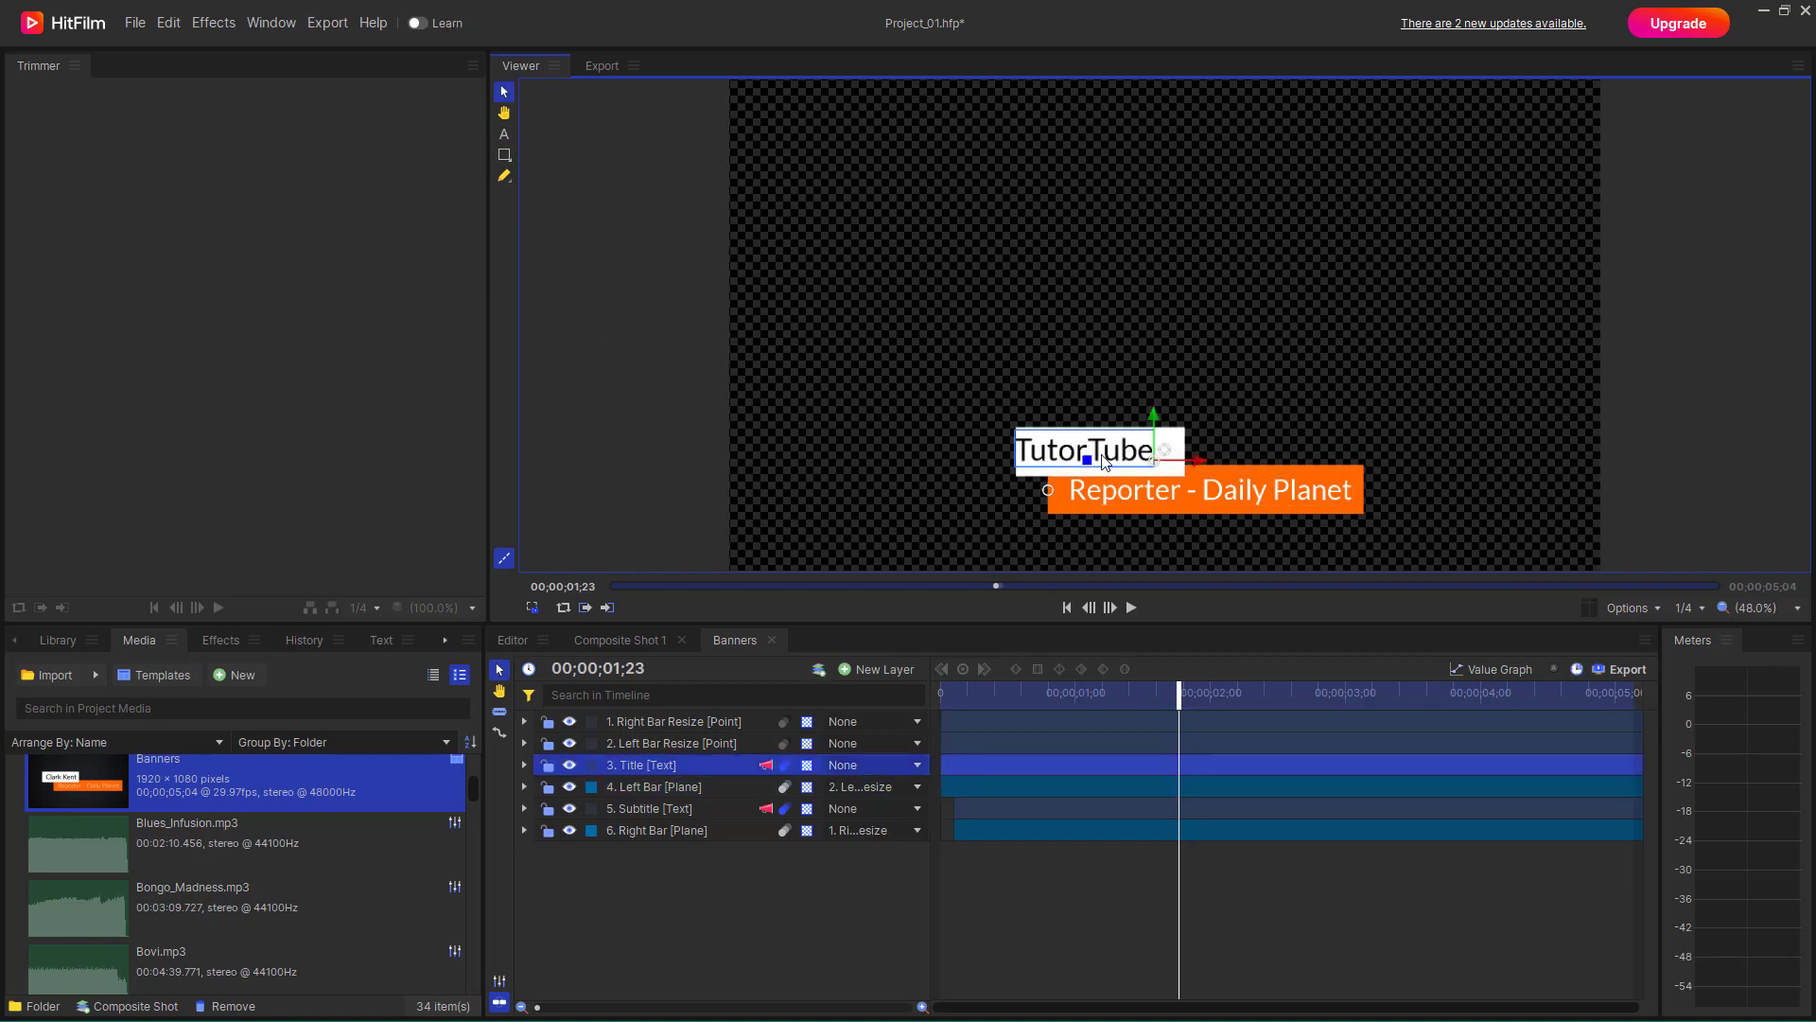
left_click(1090, 454)
left_click_drag(1089, 456, 1074, 456)
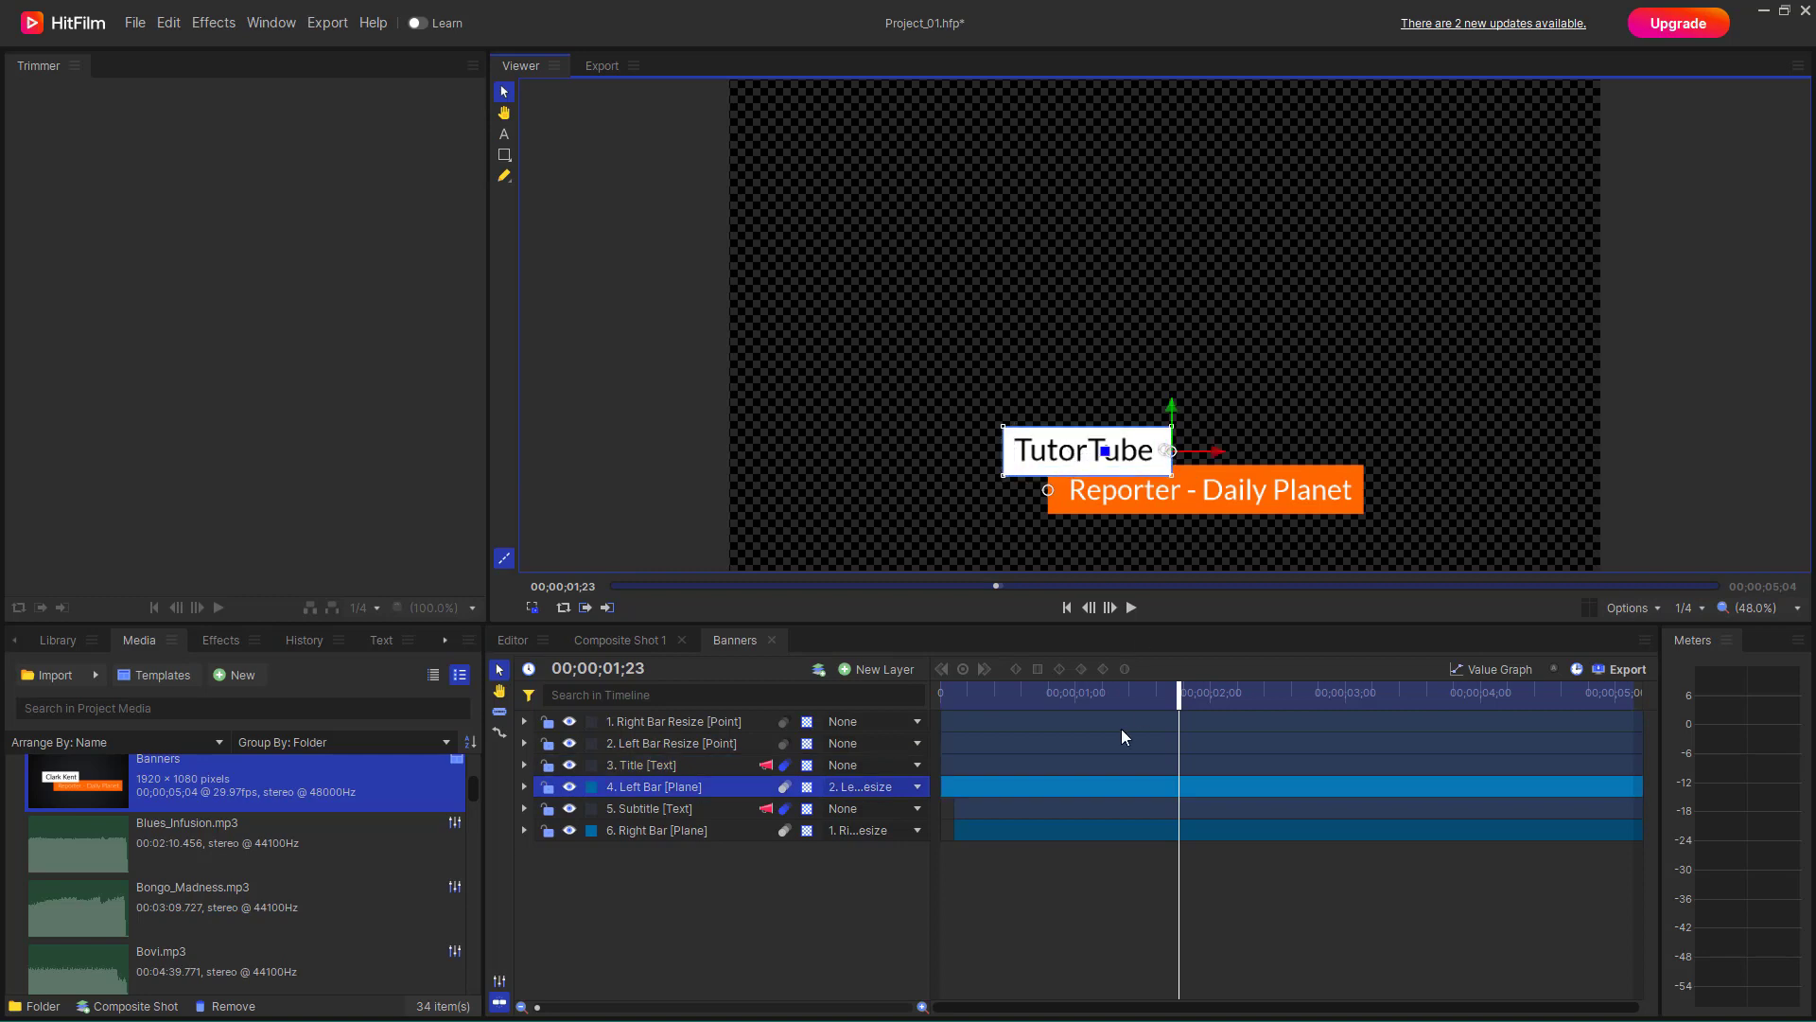
left_click(1012, 693)
key("Home")
key("space")
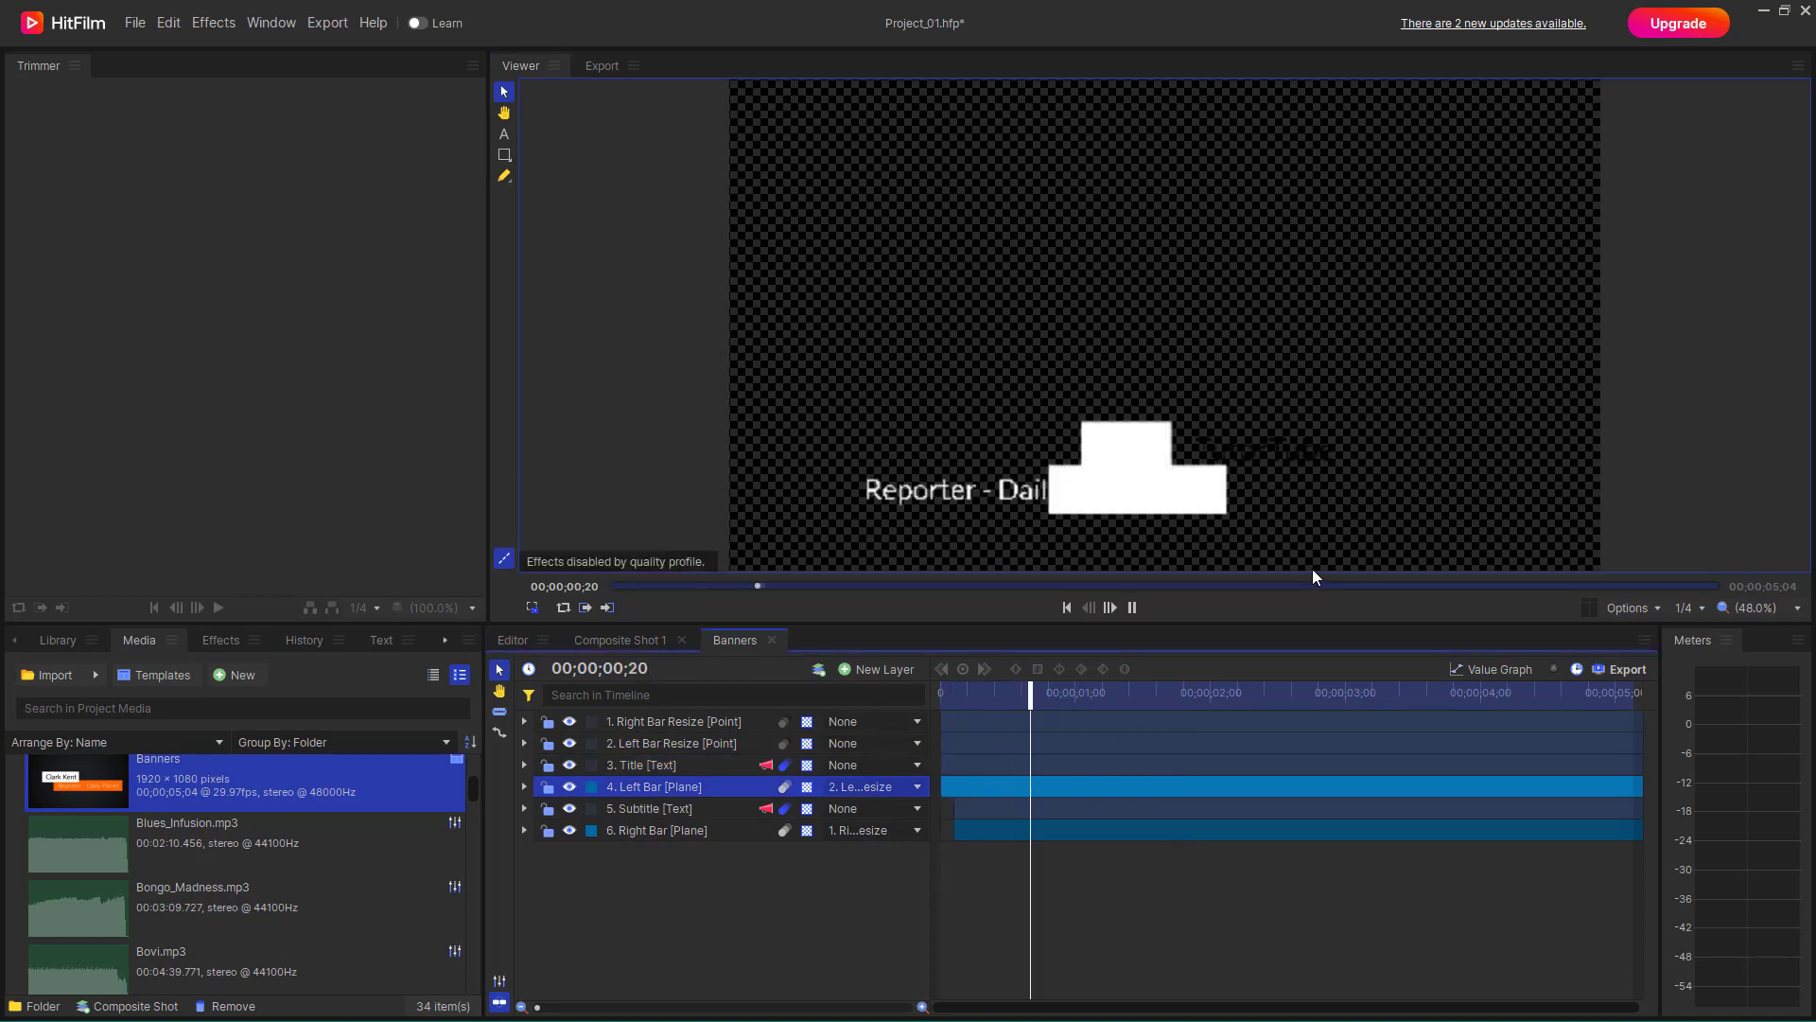
key("space")
key("t")
left_click(1113, 498)
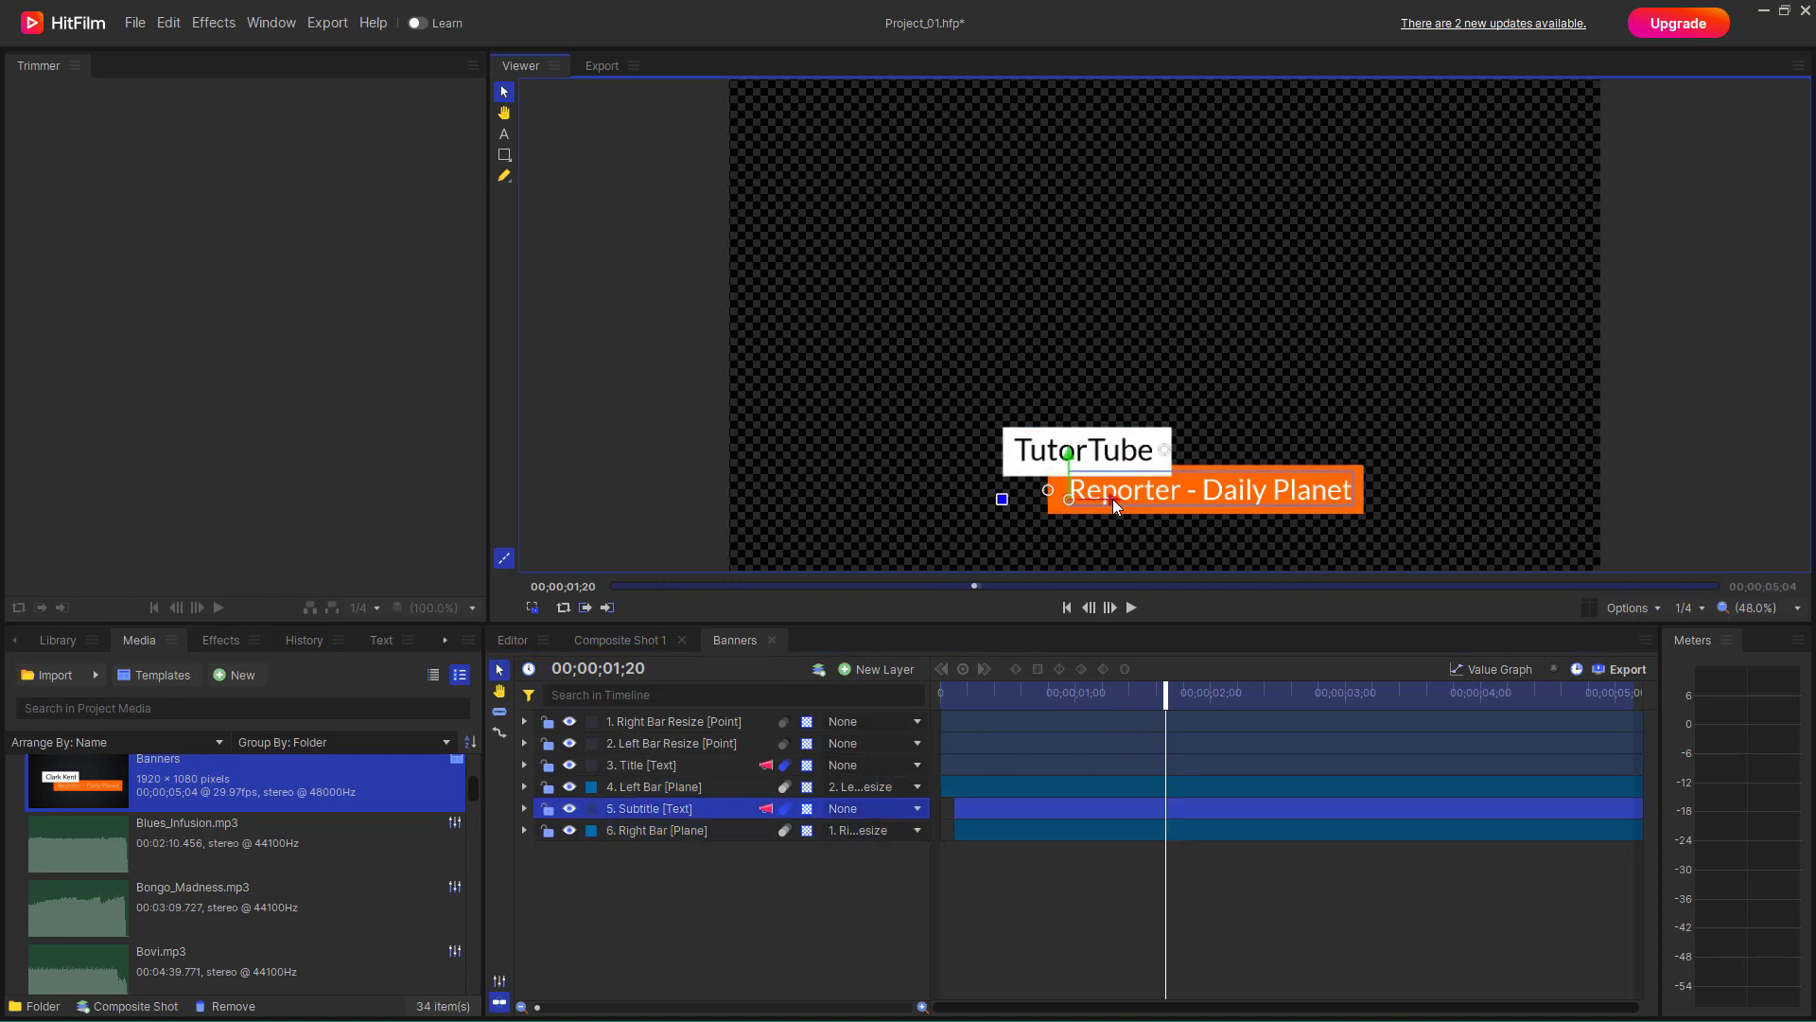
Replace the subtitle with 'Keep on Learning', fixing the missing letters, leaving a New Text layer added
key("ctrl+a")
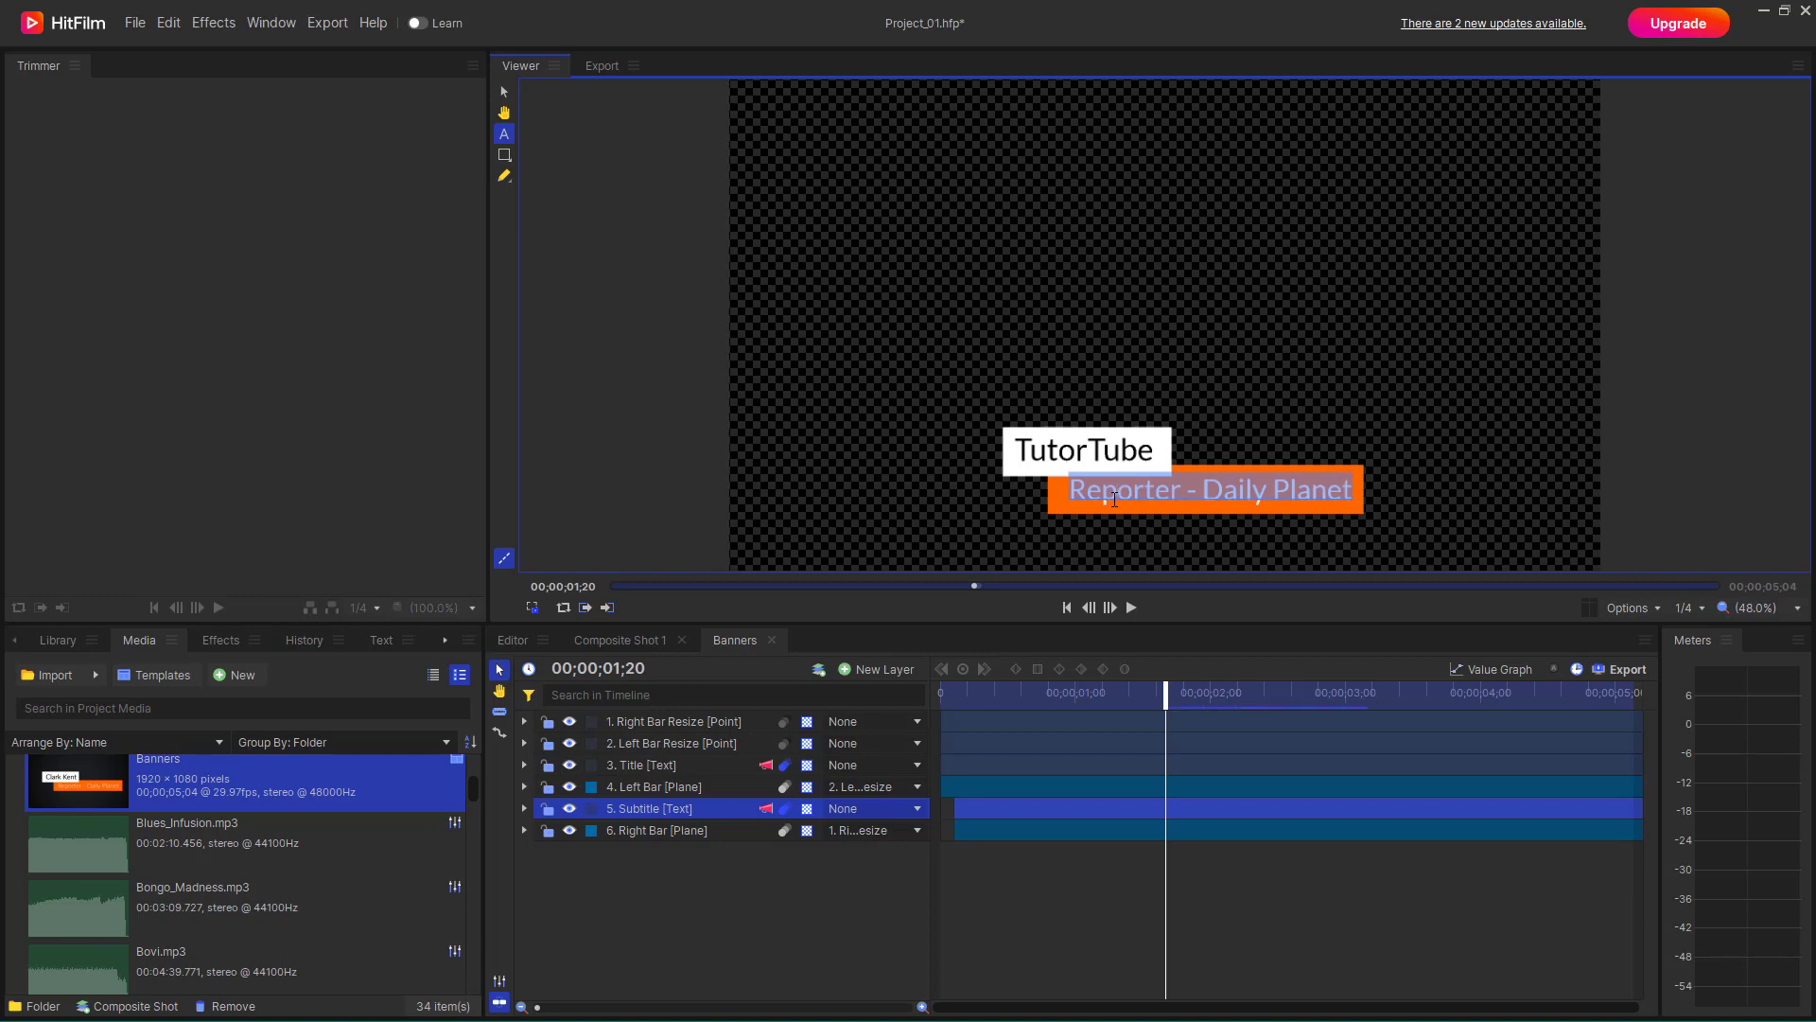
key("BackSpace")
type("Keep n Learnin")
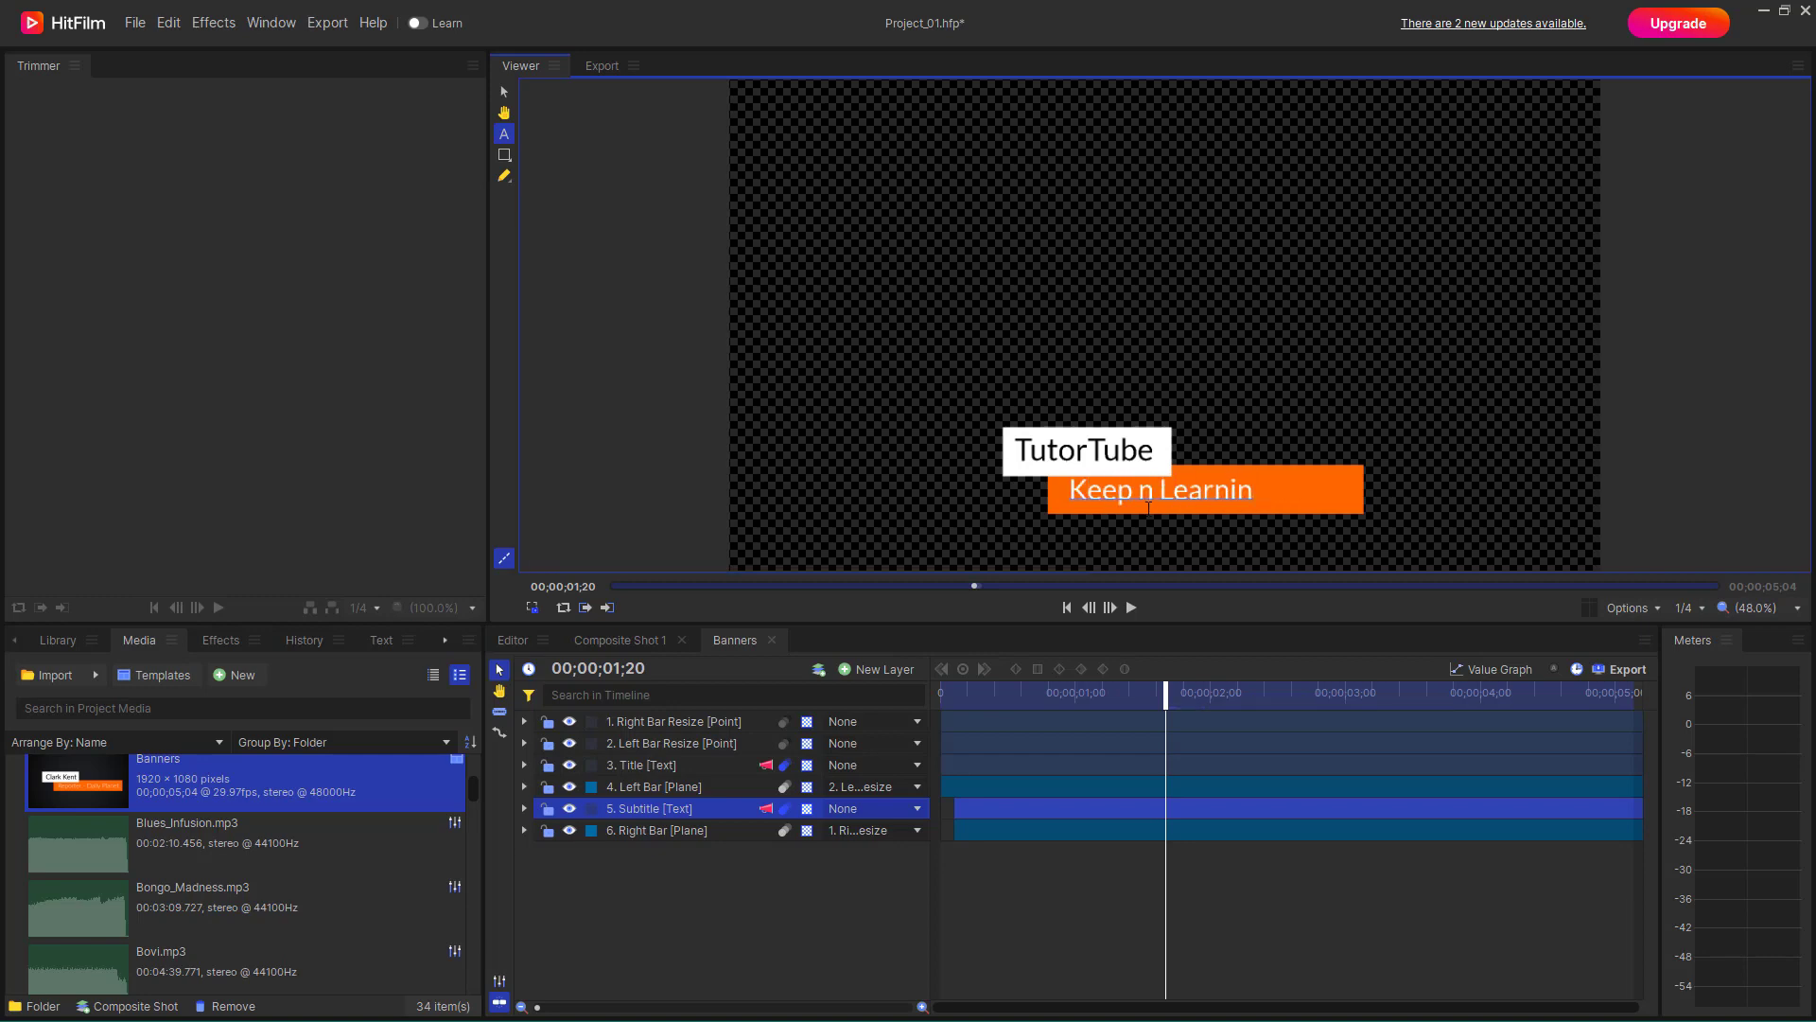
left_click(1142, 493)
type("o")
type("g")
left_click(1256, 874)
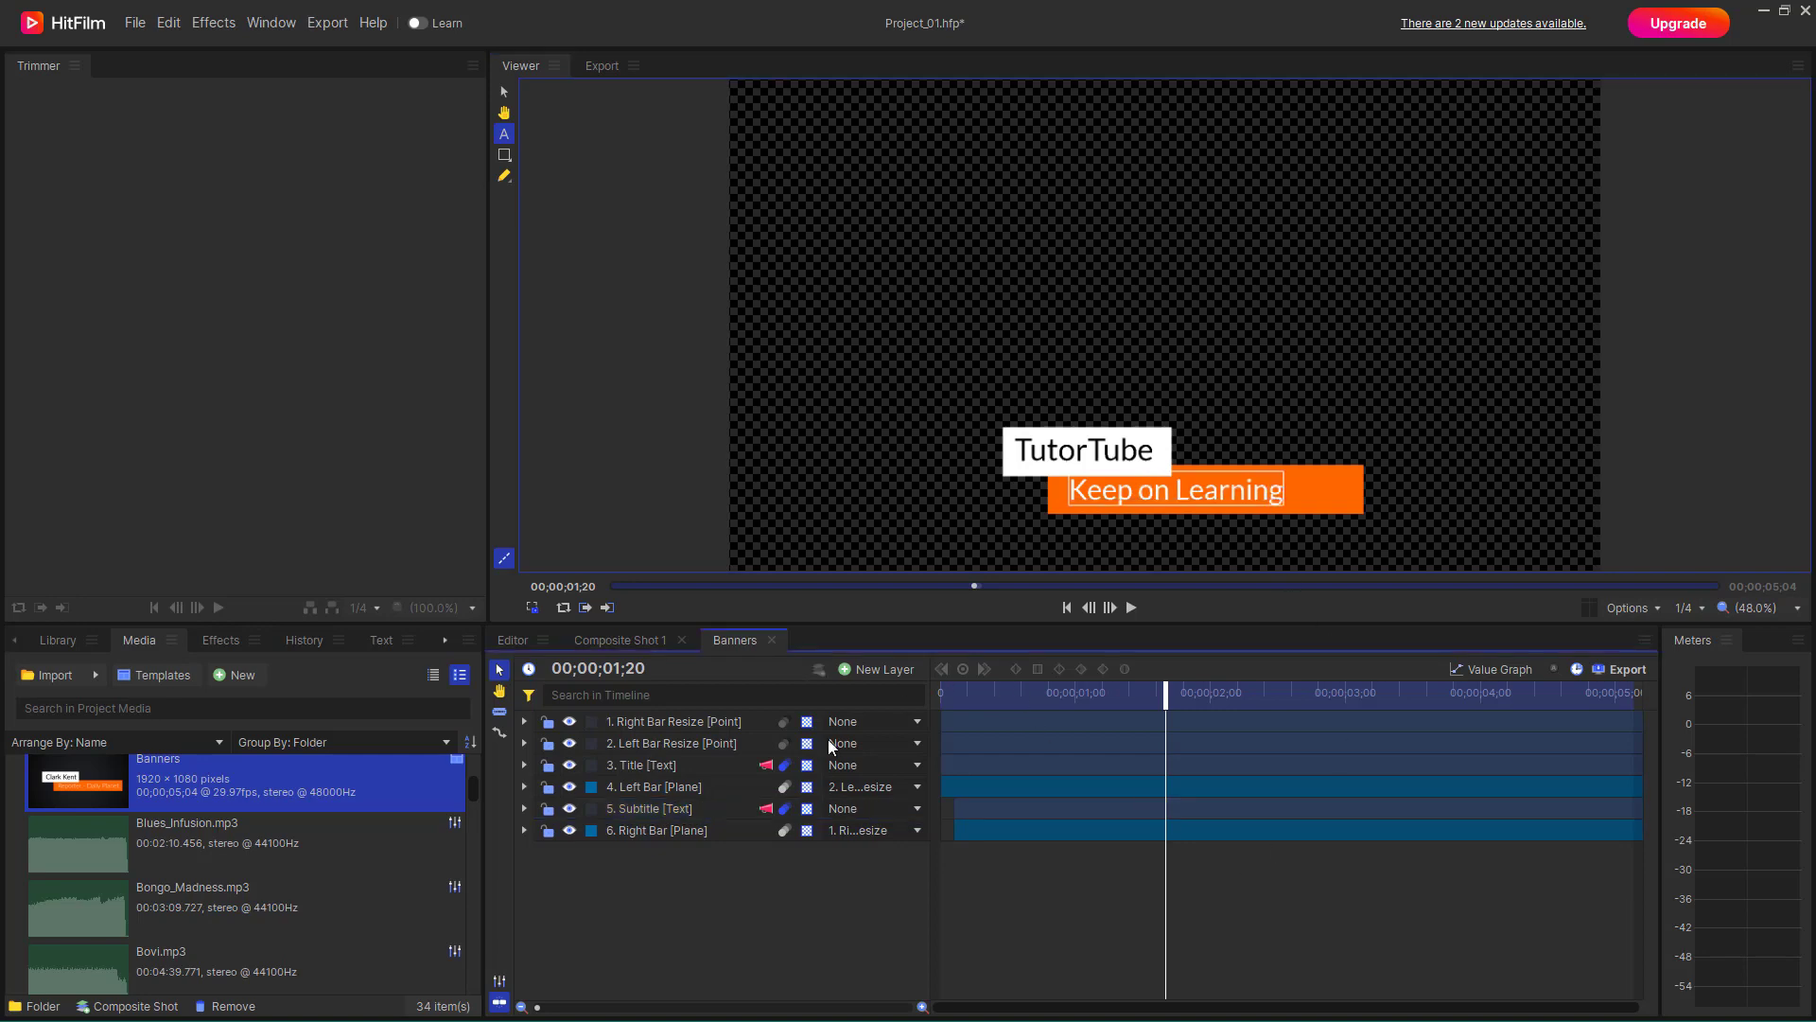
left_click(1329, 470)
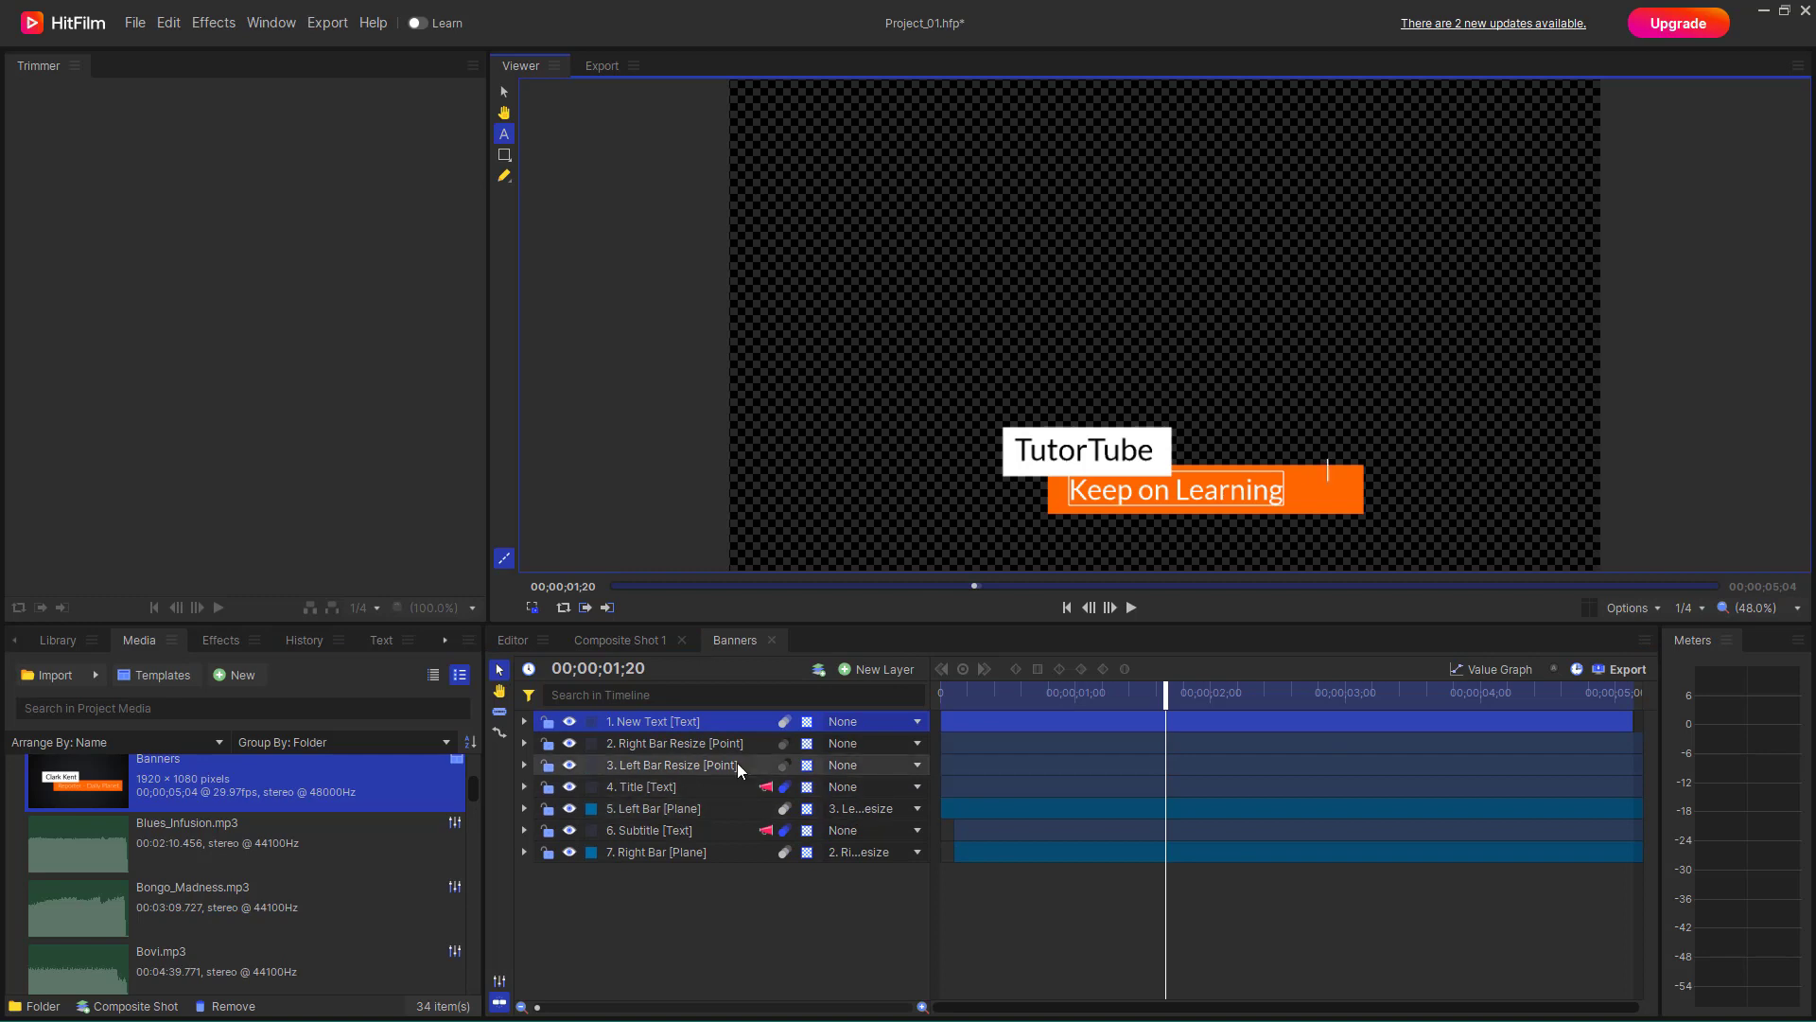
Identify the Right Bar plane layer and expand its Fill Color effect settings
left_click(736, 762)
left_click(715, 792)
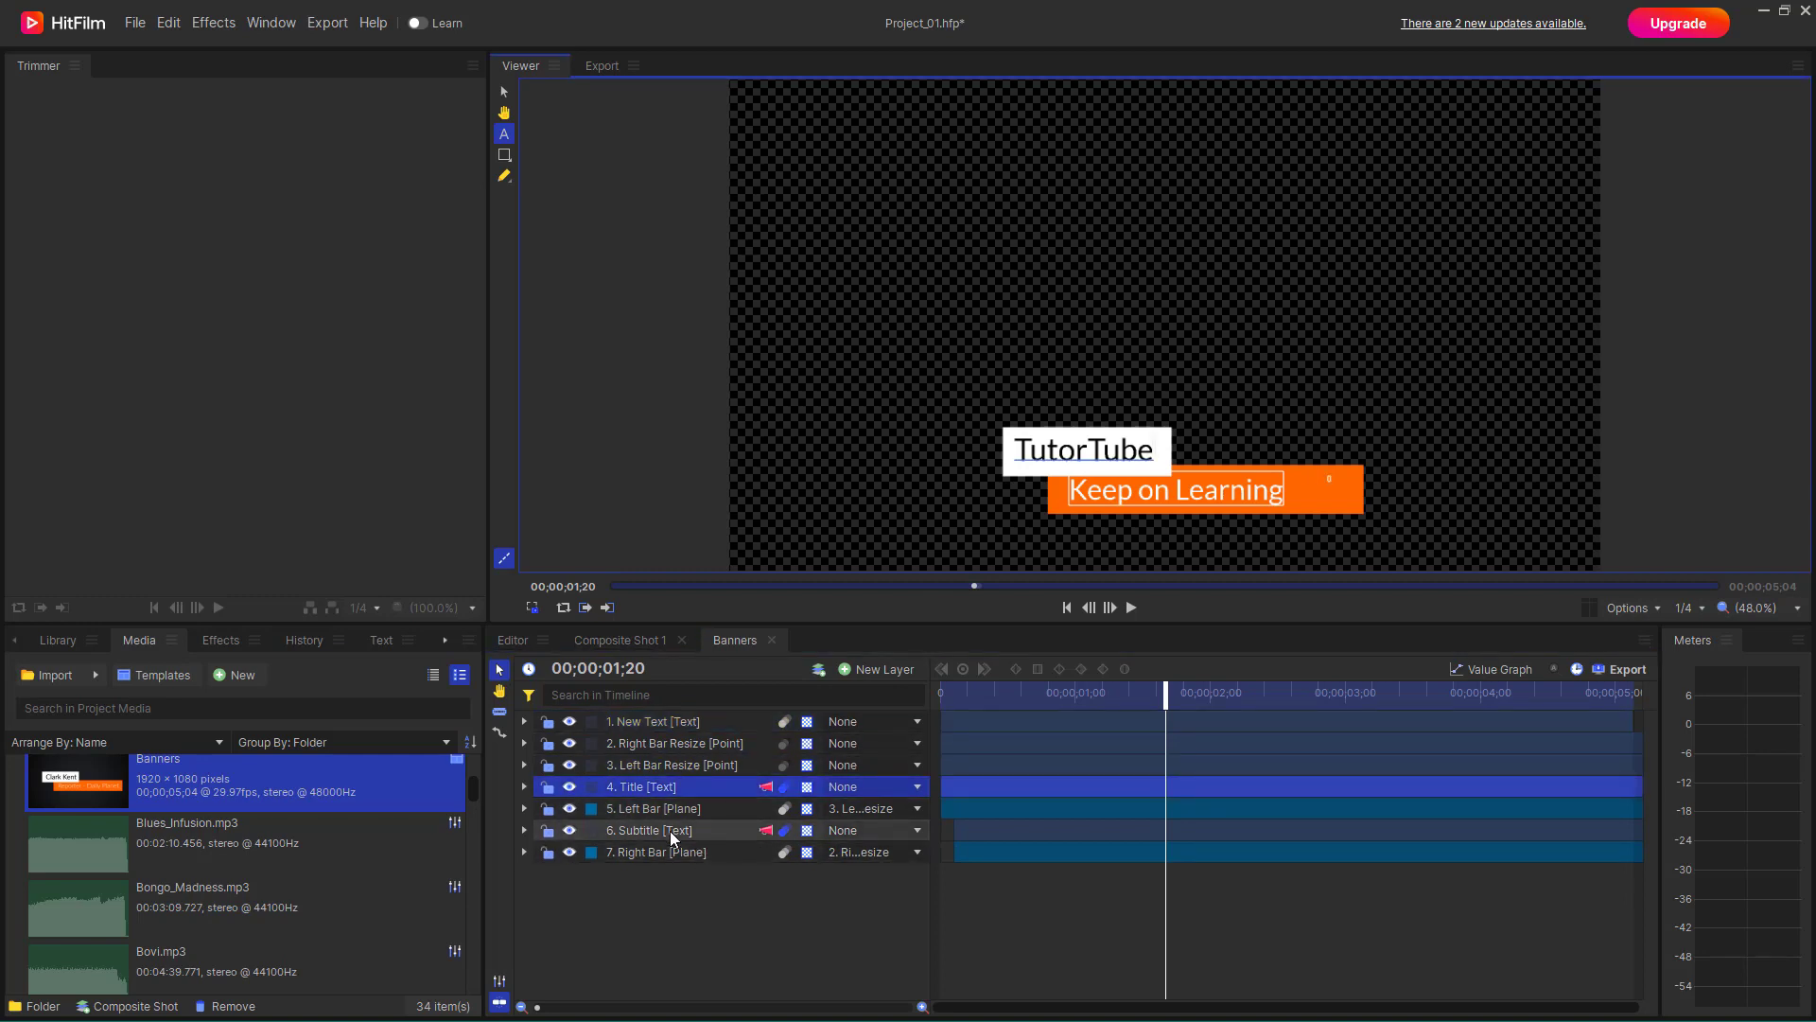
left_click(666, 851)
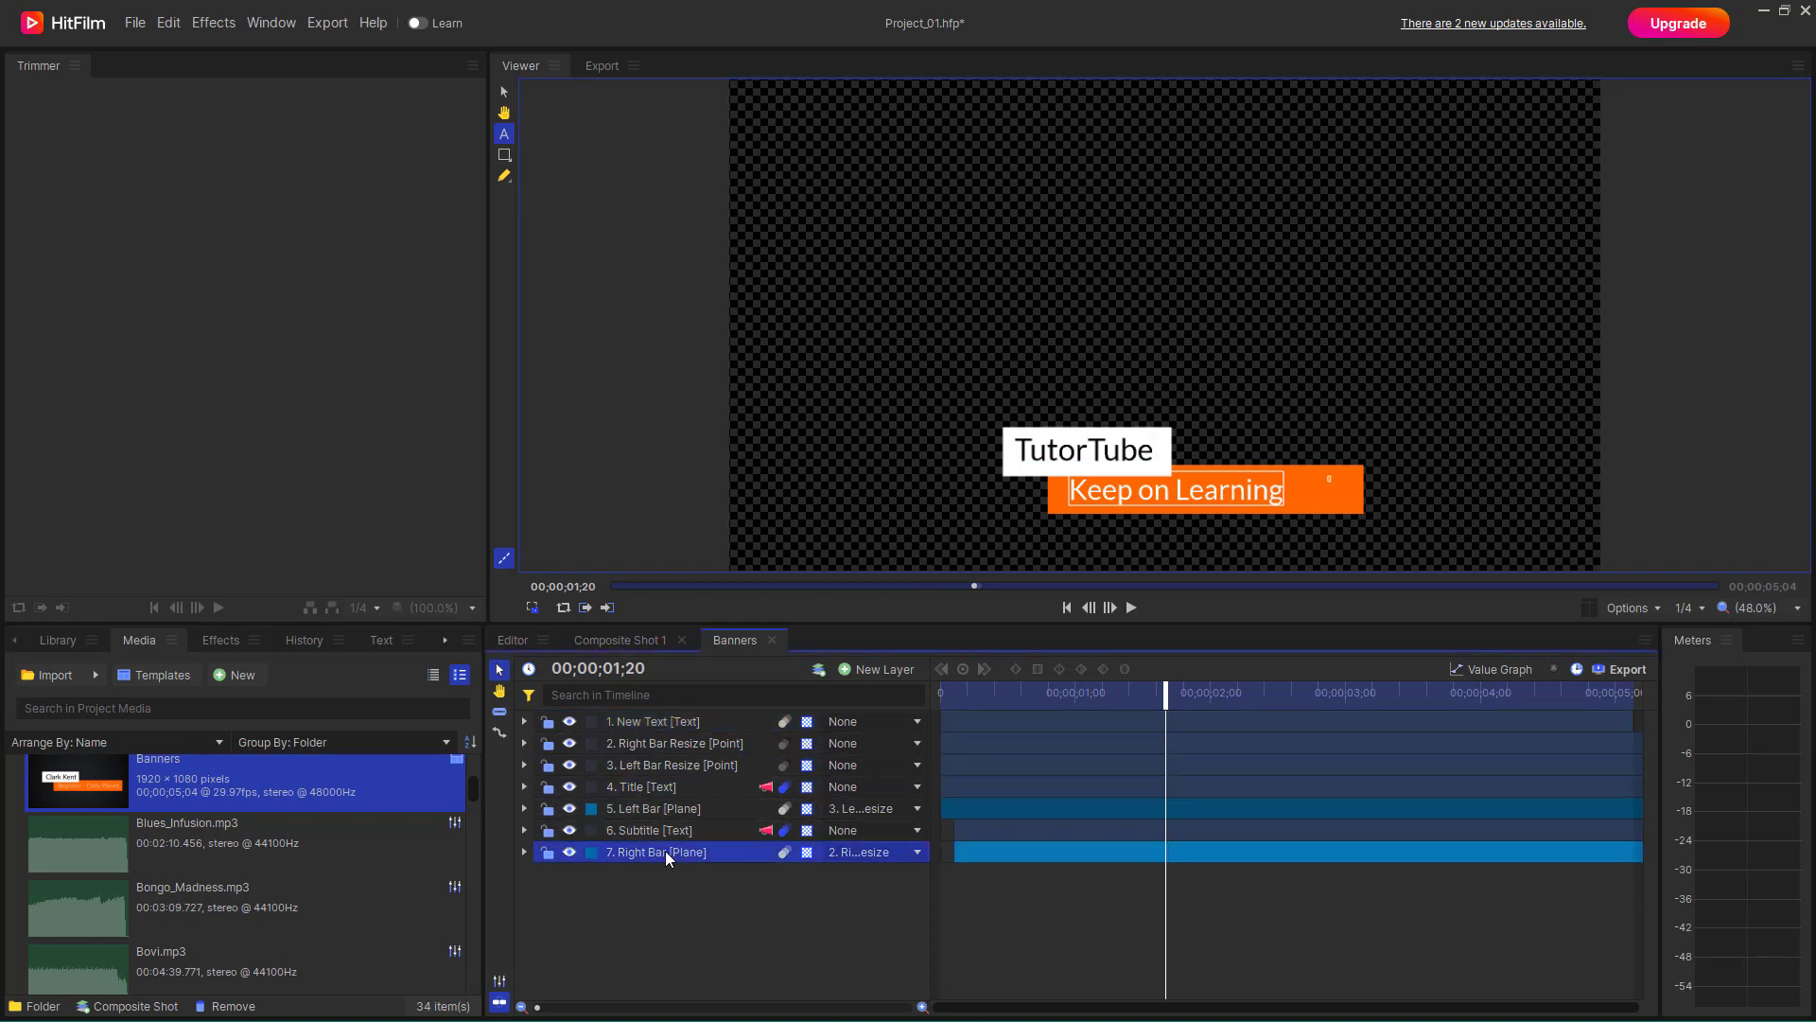
left_click(566, 853)
left_click(566, 853)
double_click(702, 851)
left_click(543, 895)
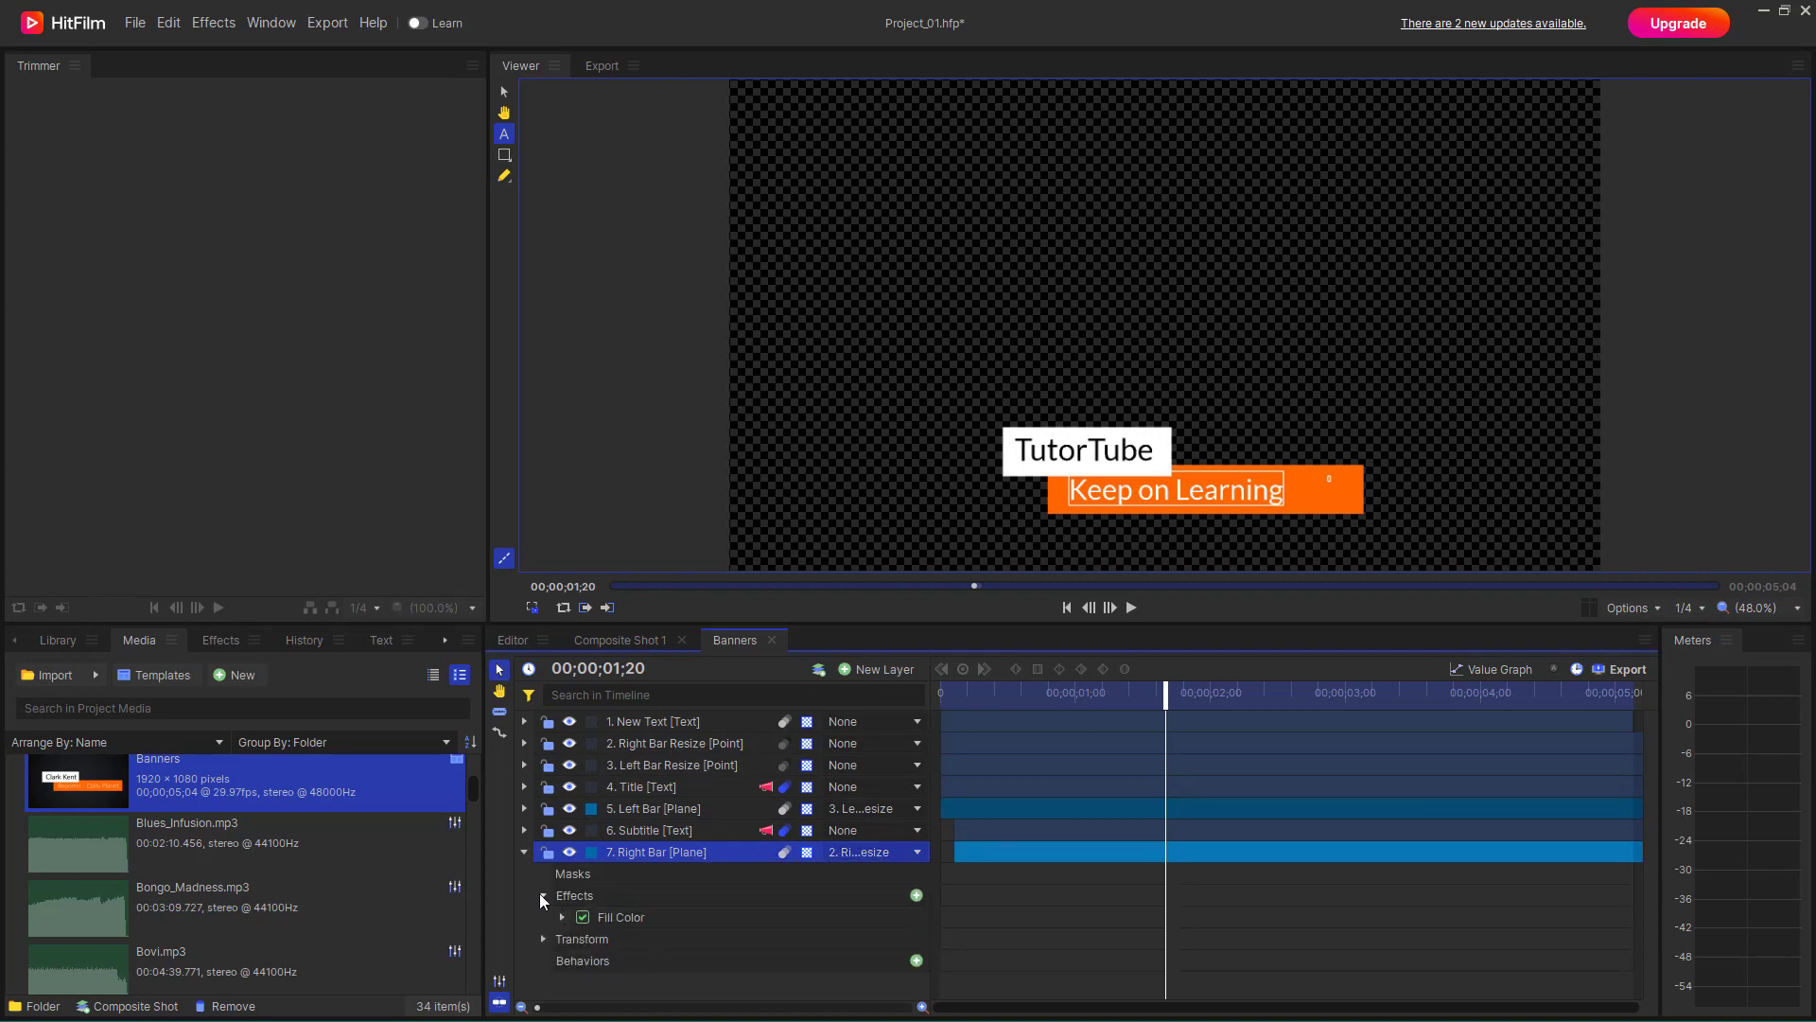
left_click(562, 917)
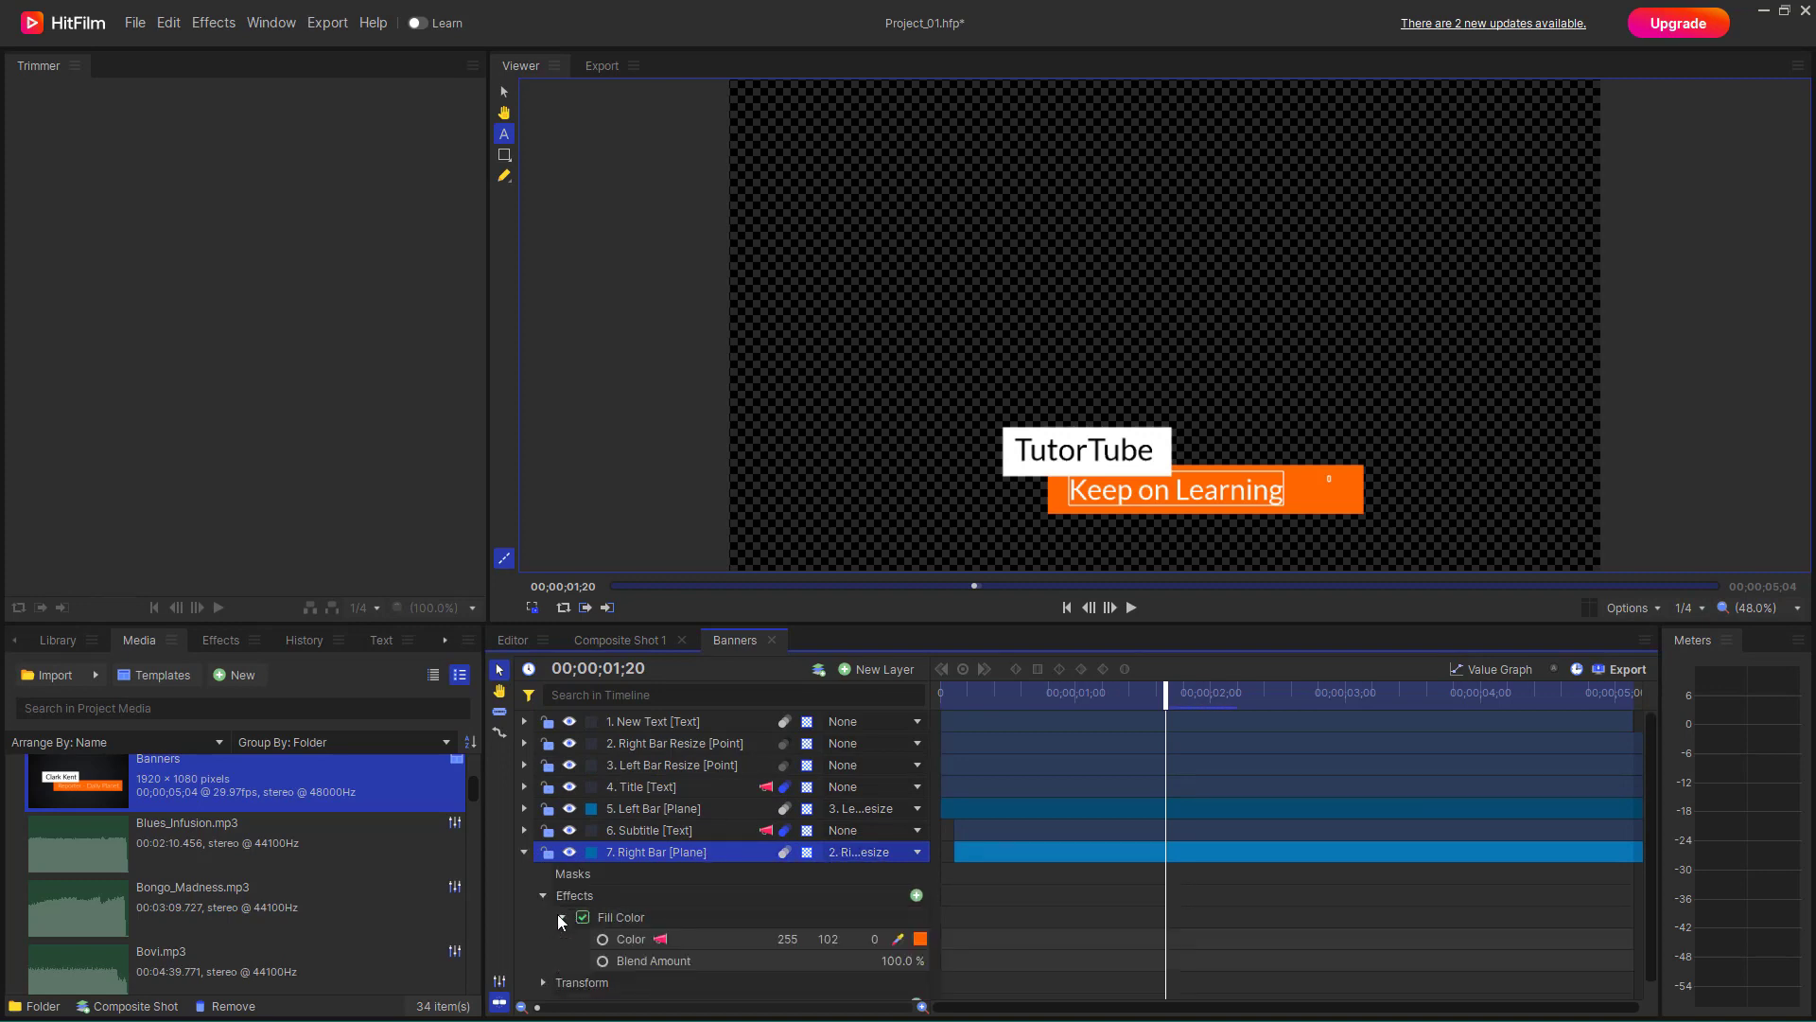
scroll(831, 878, "down", 1)
Set the Right Bar fill colour to pure red (255, 0, 0) and replay the banner
left_click(920, 924)
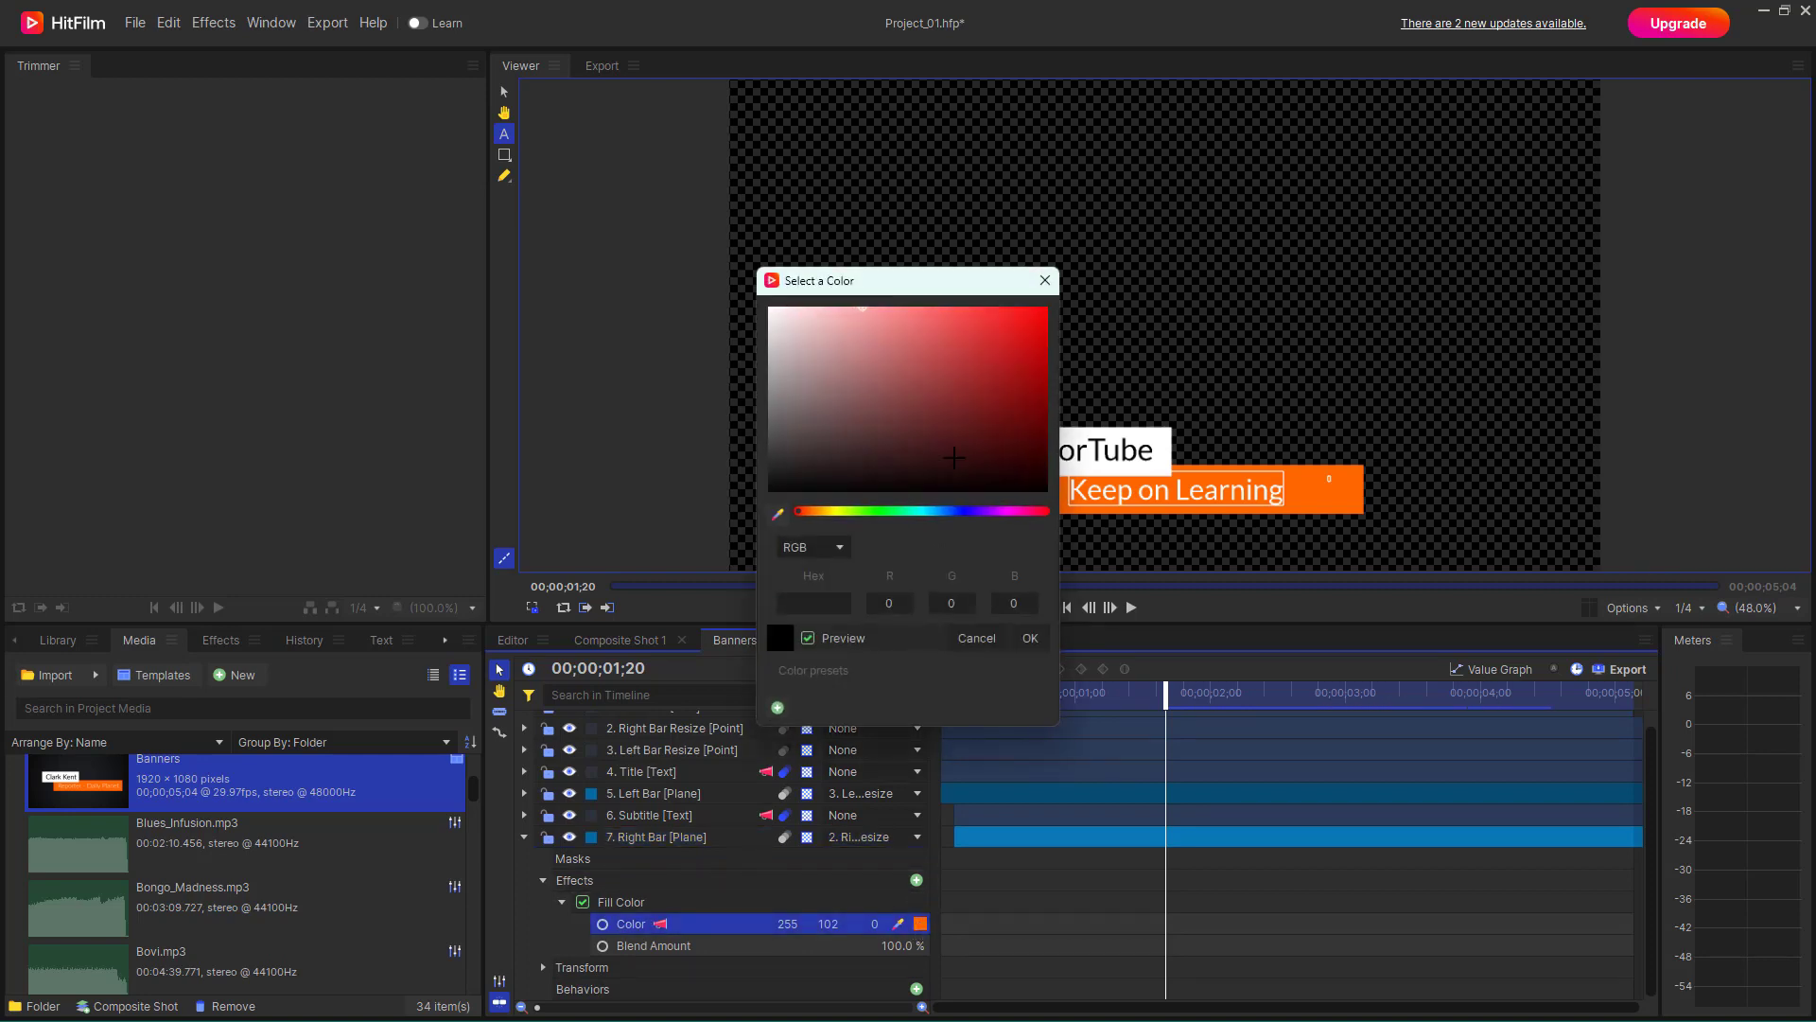
left_click_drag(953, 457, 1059, 263)
left_click(1045, 280)
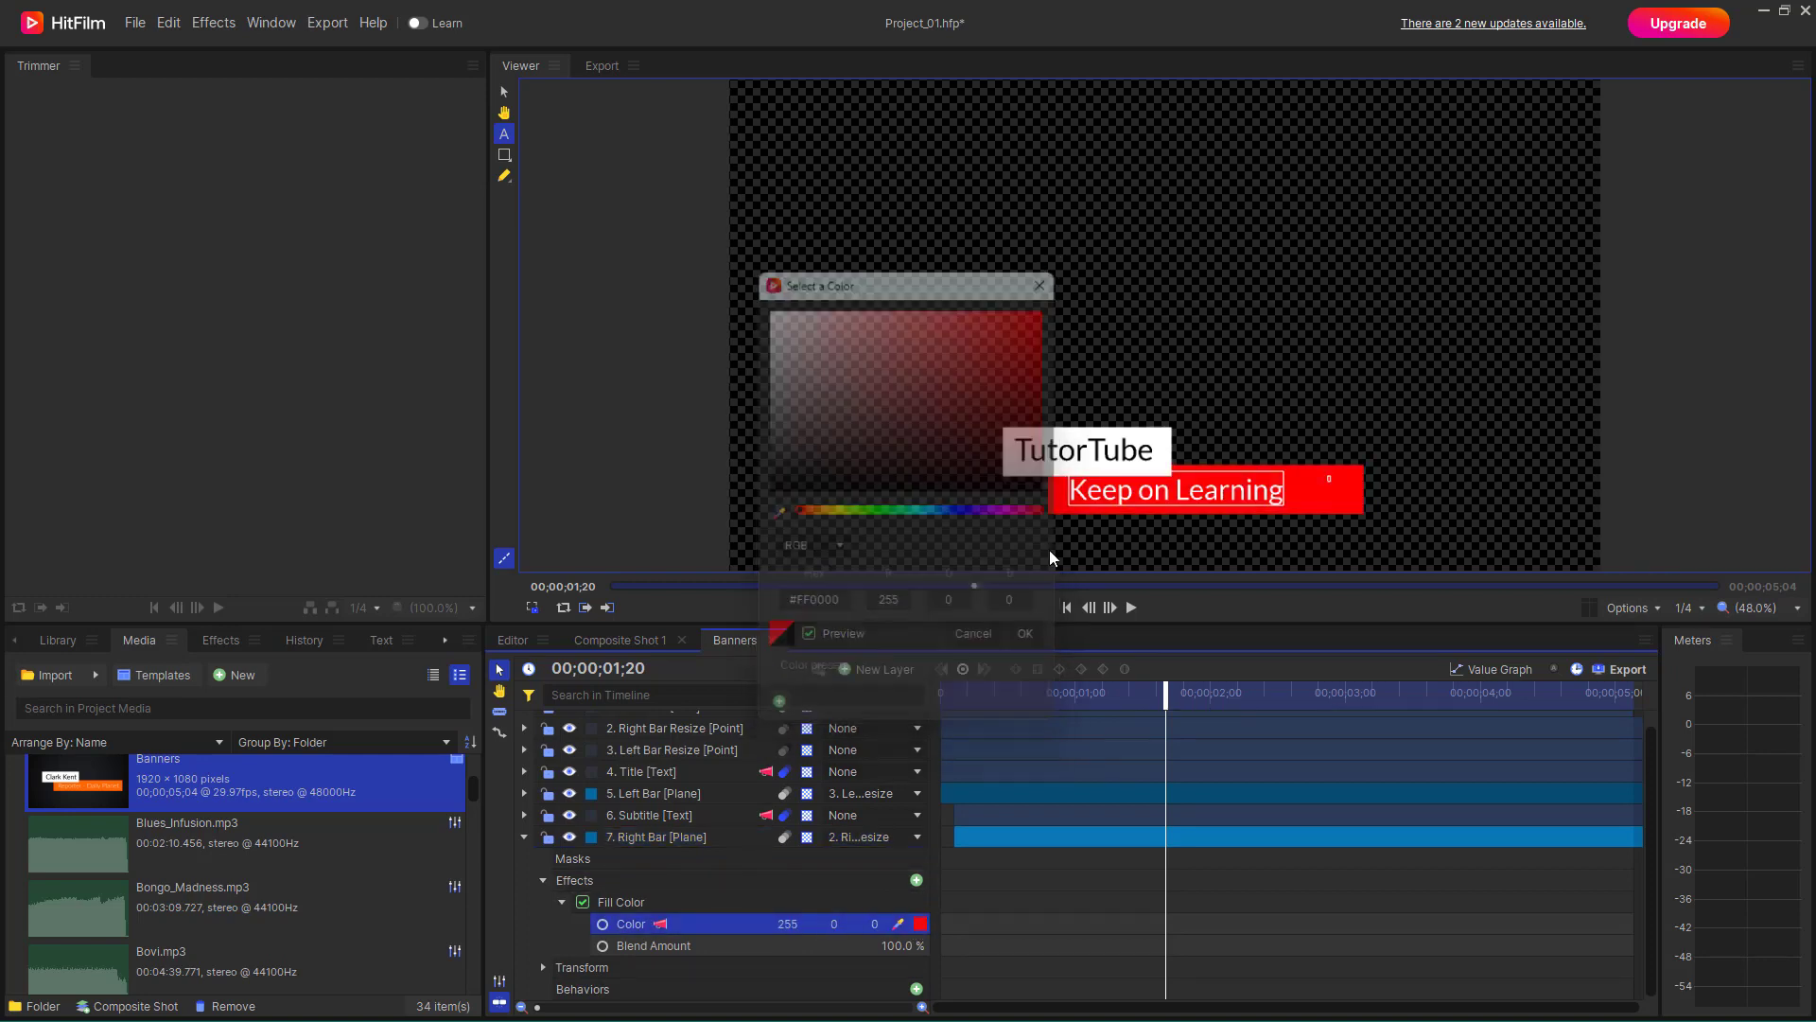
key("Home")
key("space")
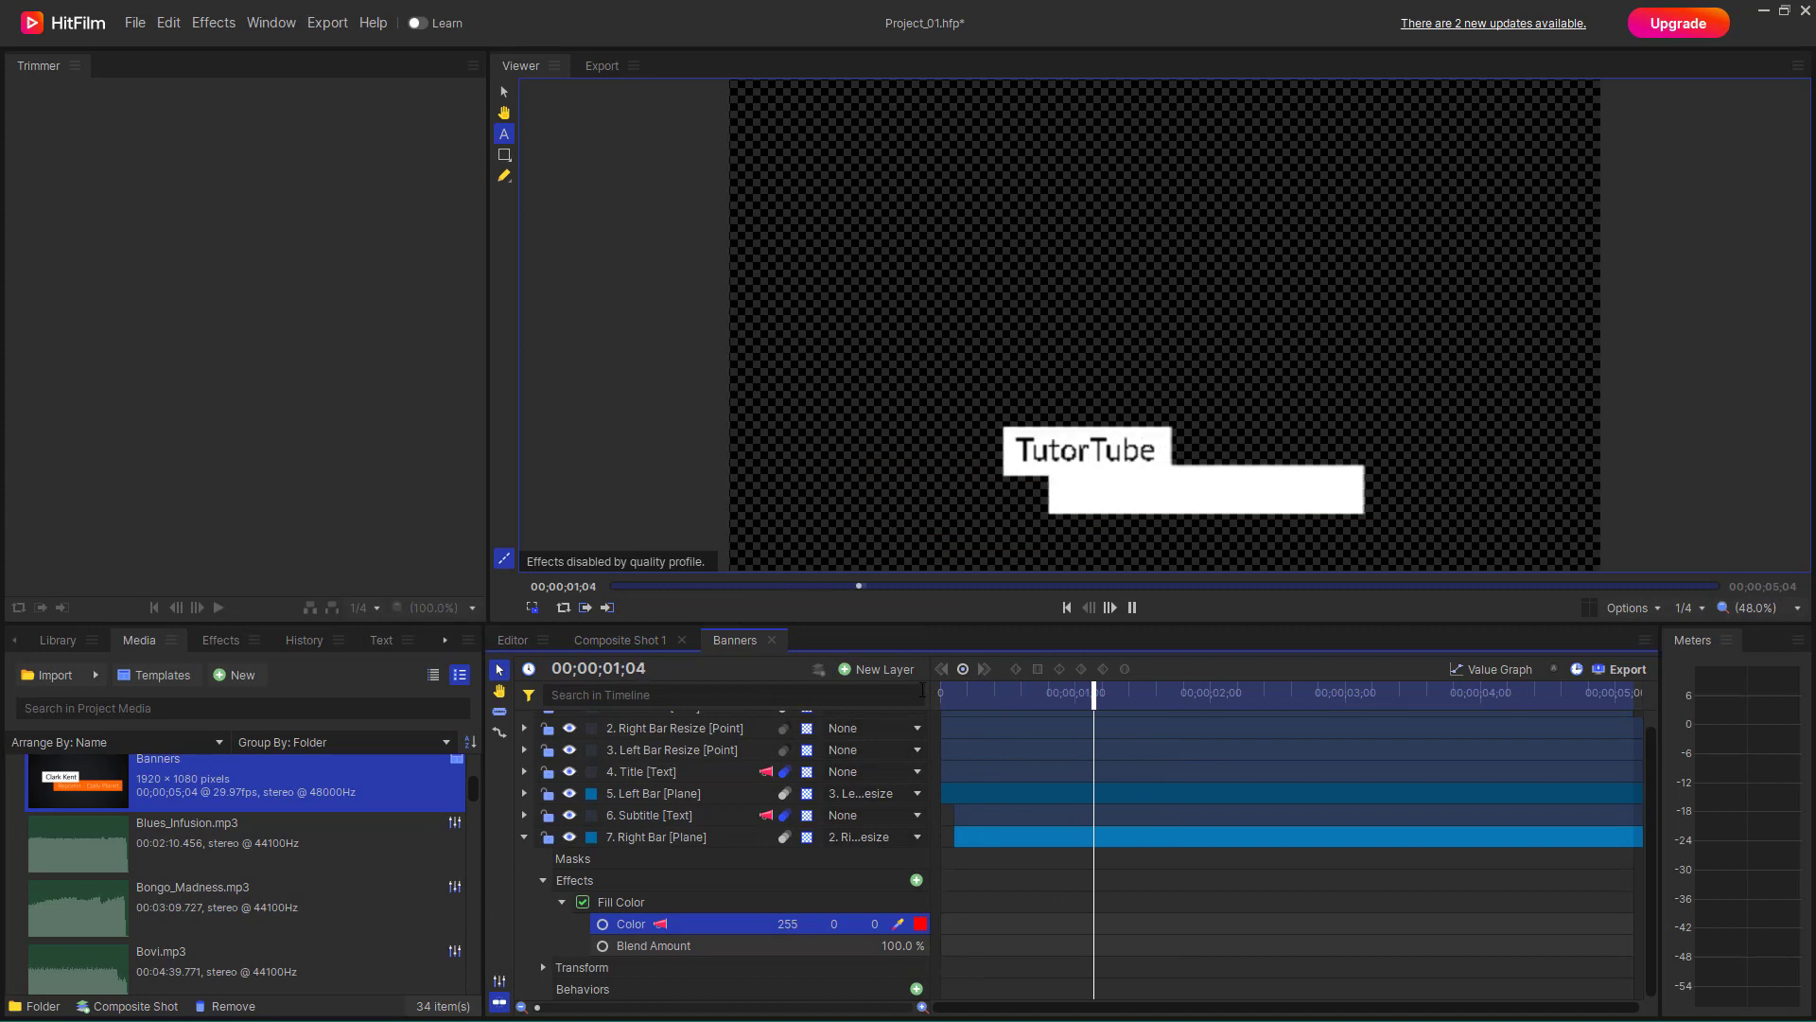
key("space")
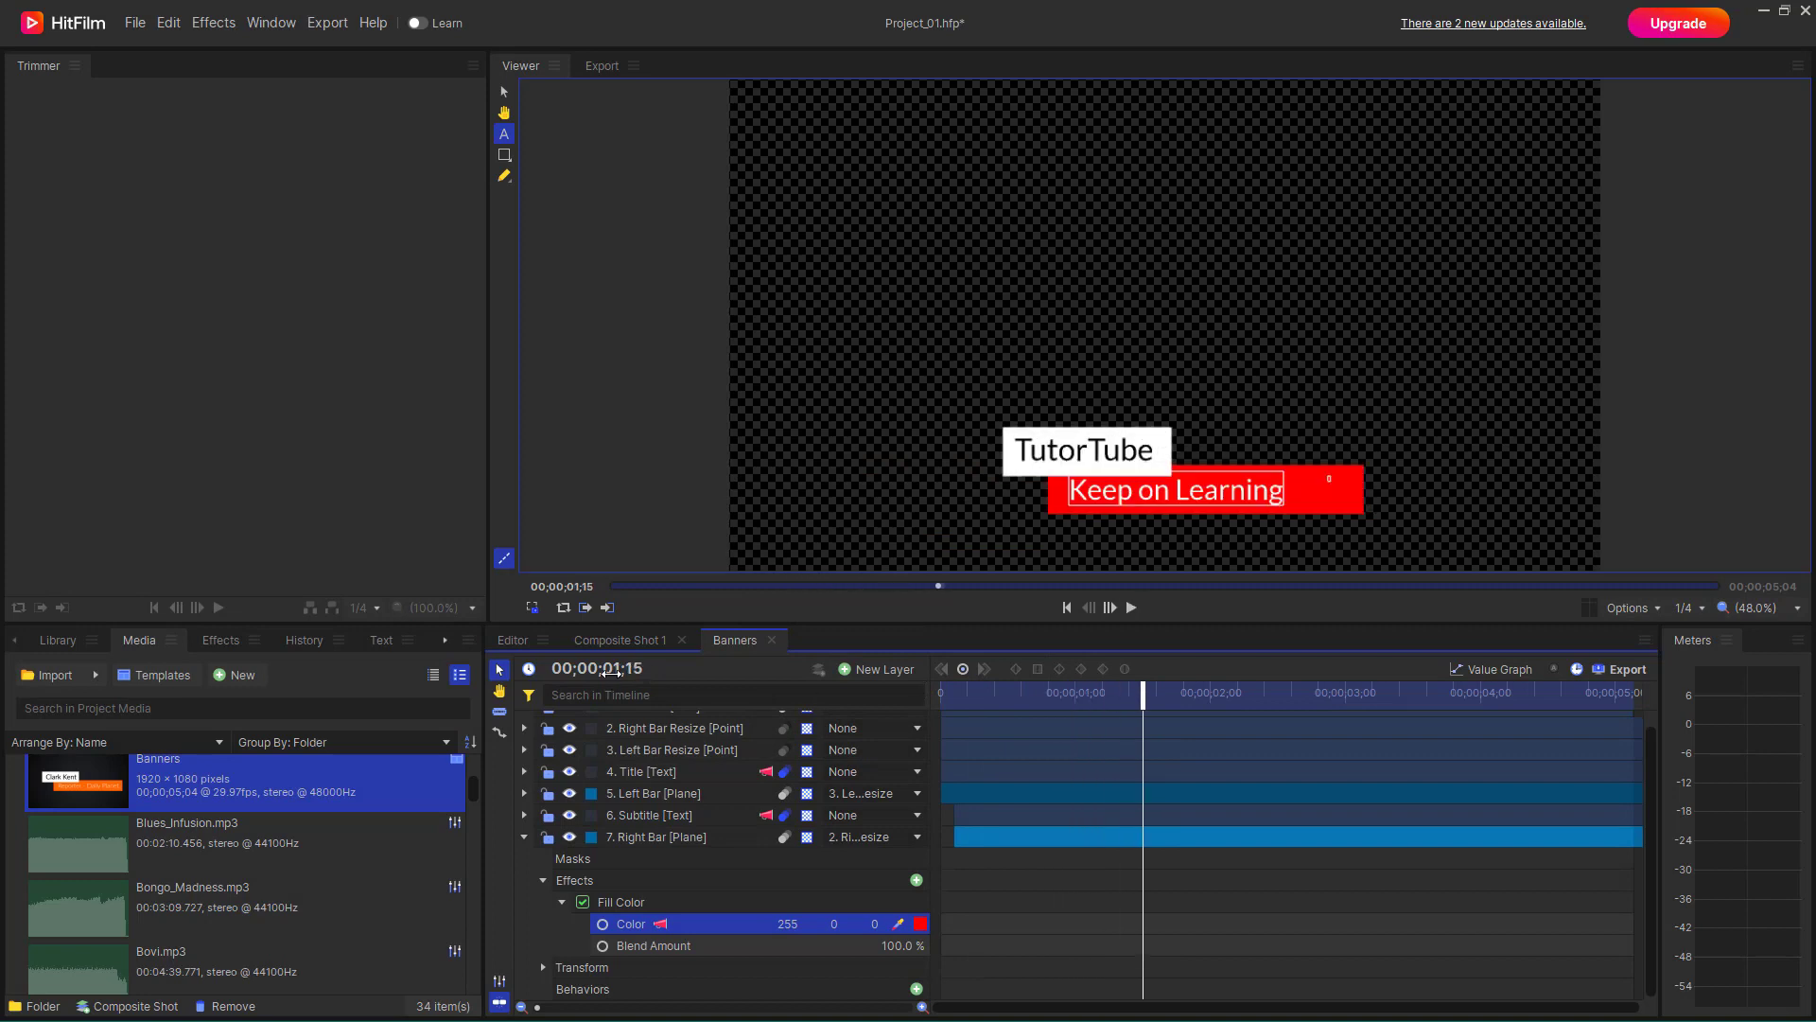
Import the Transparent Box template, then return to the Editor's Composite Shot 1 timeline
left_click(151, 675)
scroll(900, 525, "down", 5)
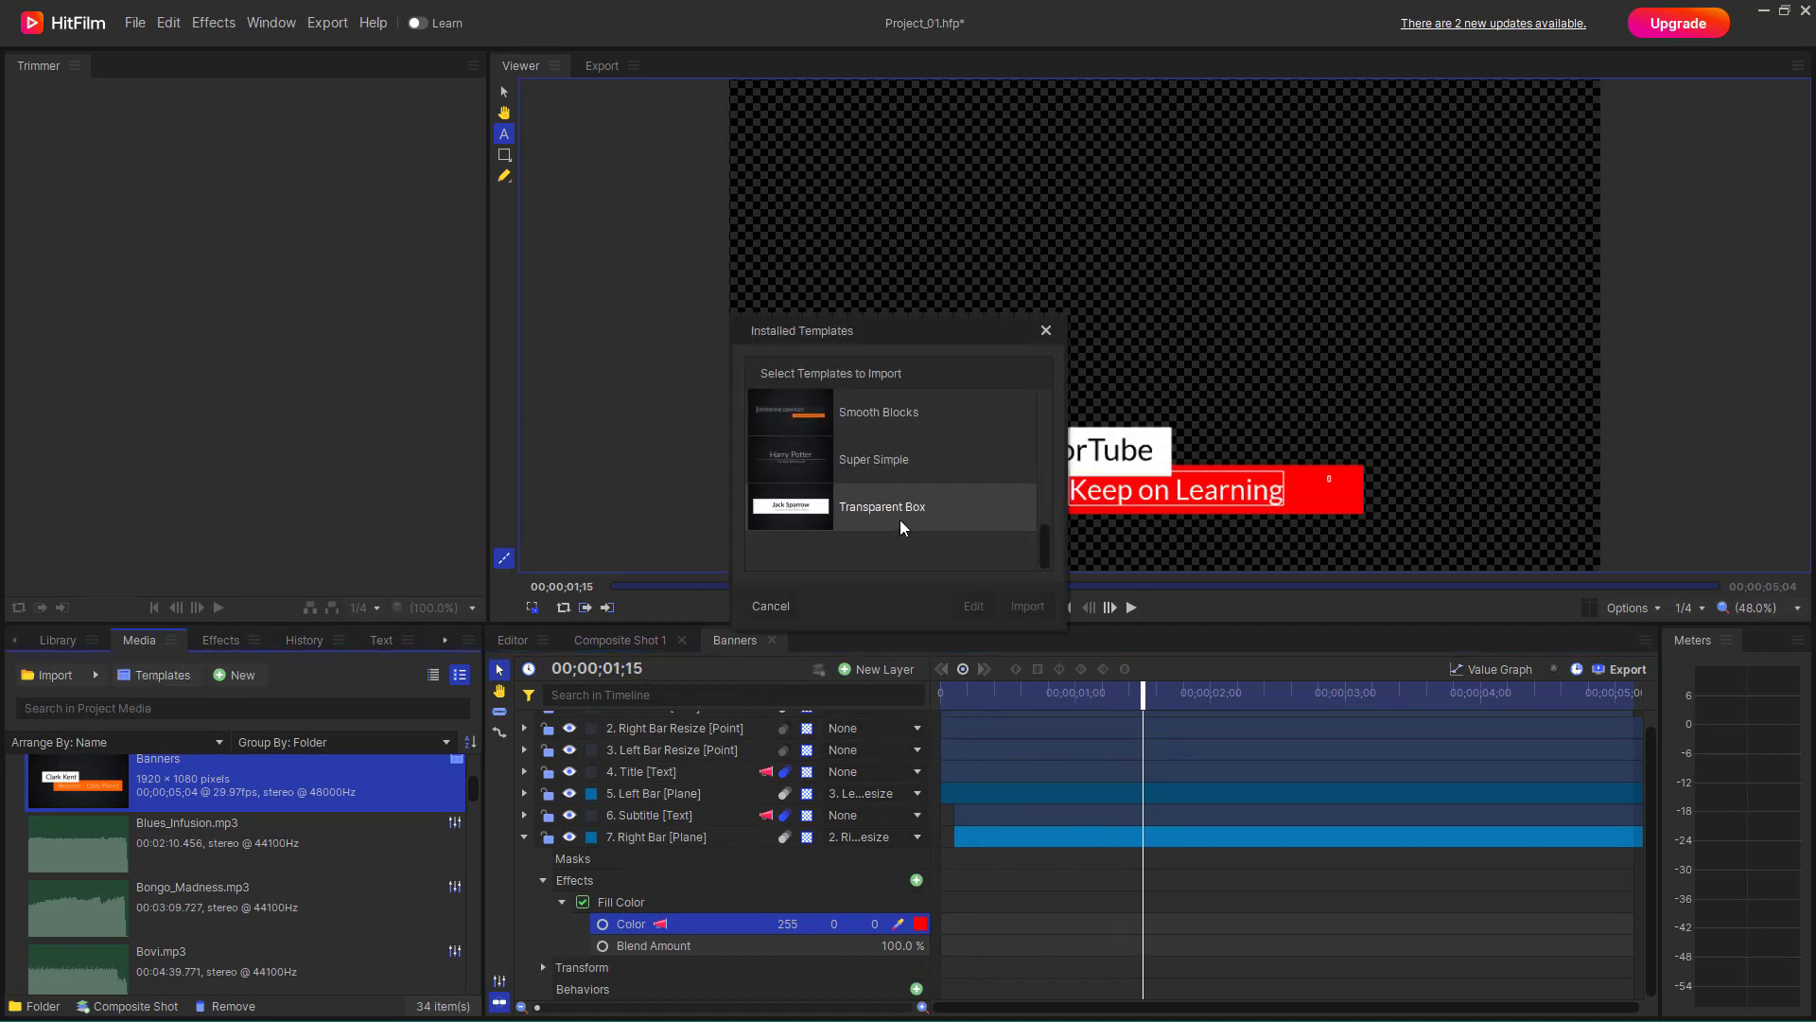
scroll(889, 520, "up", 2)
scroll(876, 522, "down", 2)
scroll(851, 529, "up", 4)
scroll(844, 537, "down", 4)
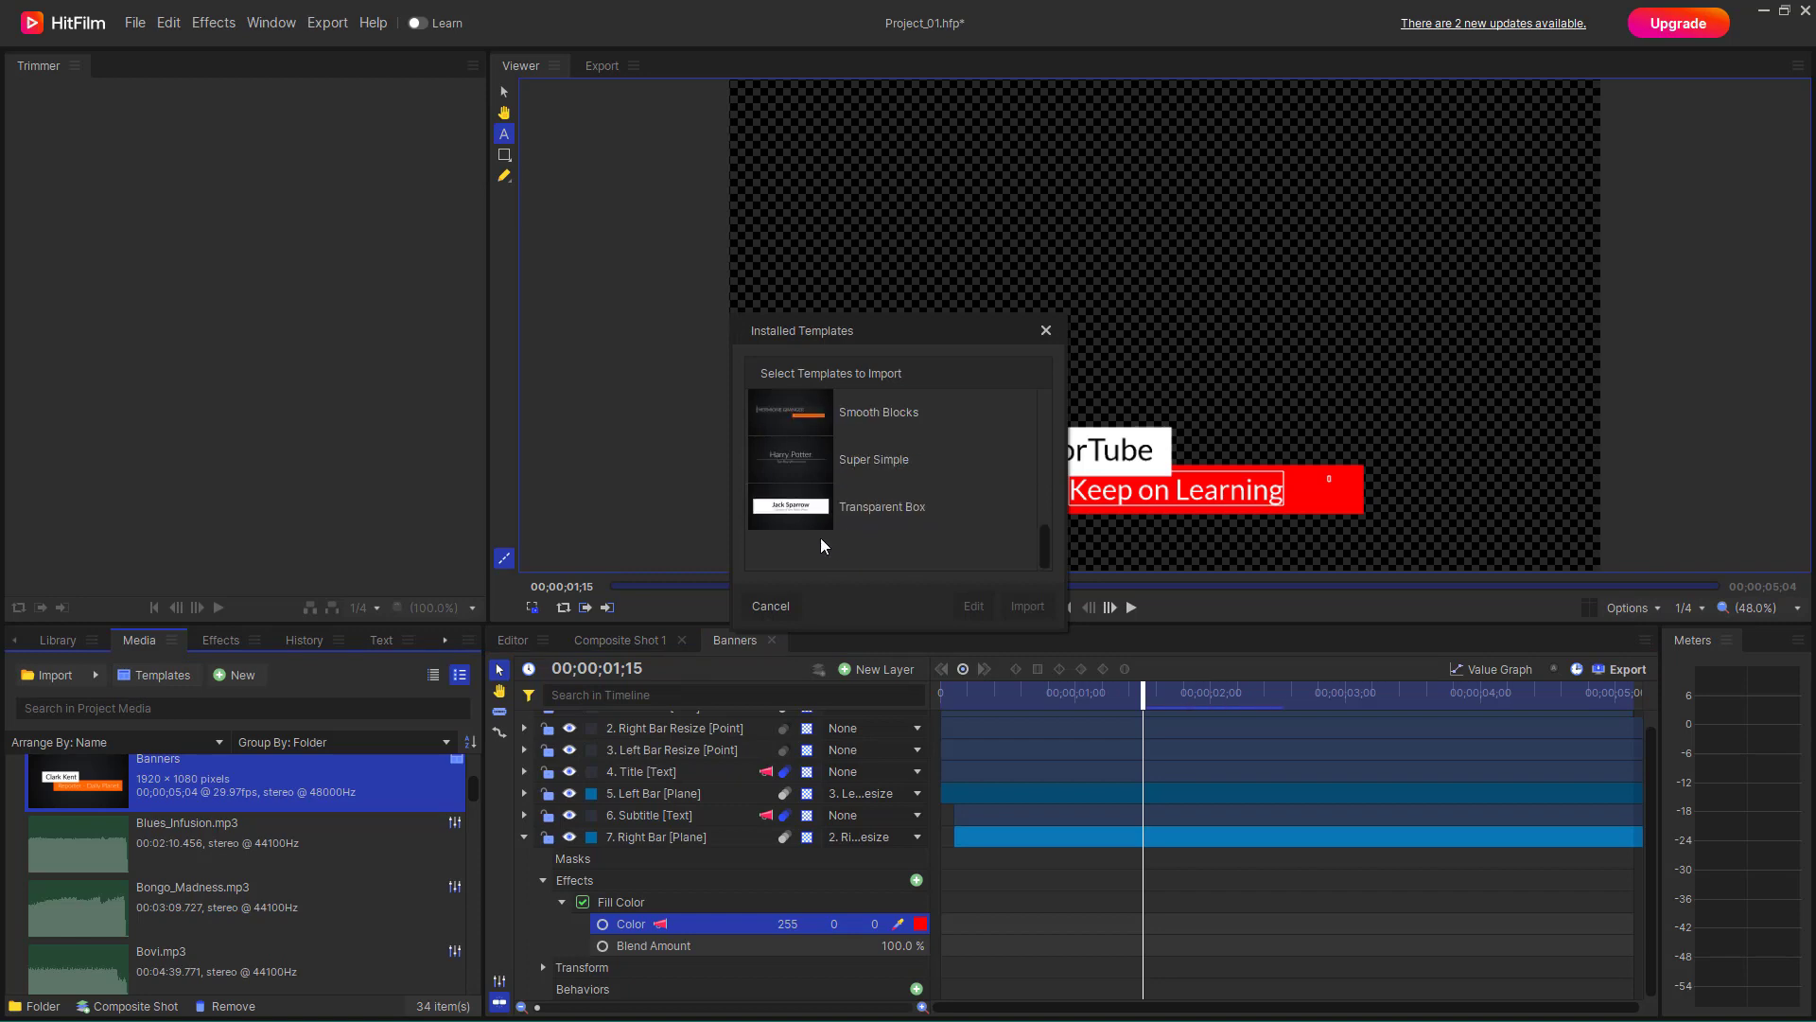
left_click(852, 520)
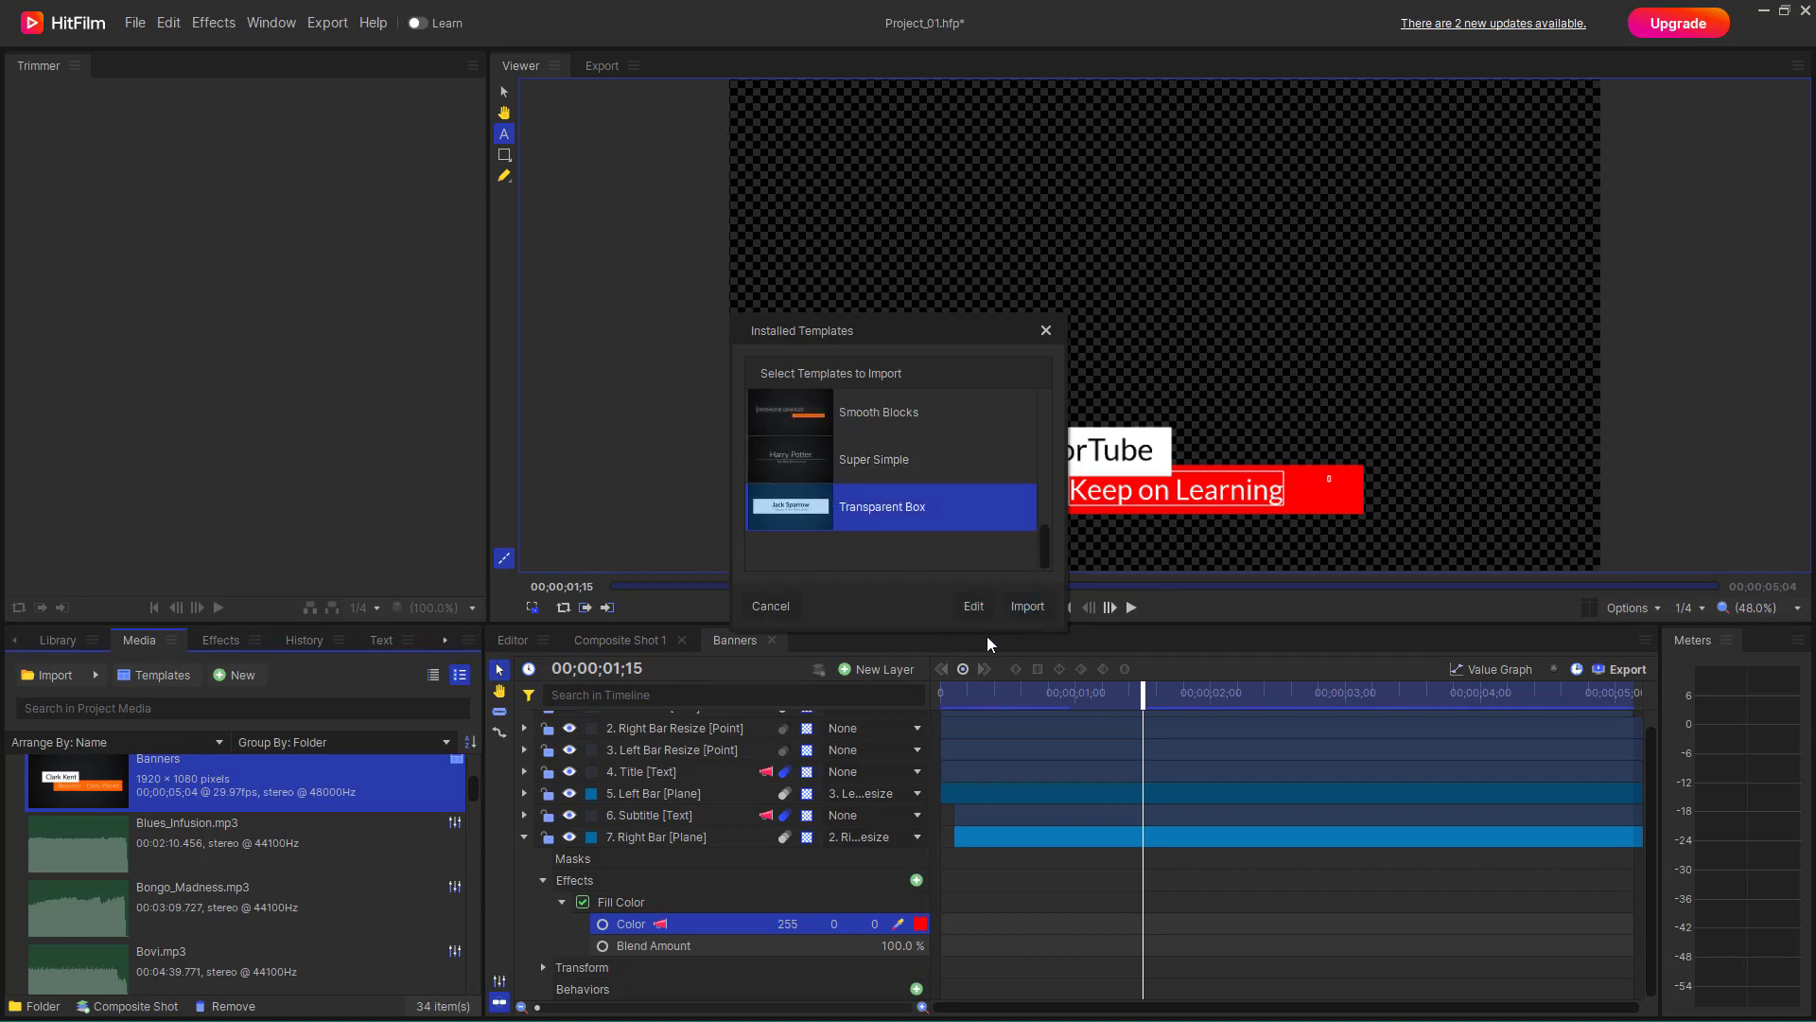
left_click(1027, 605)
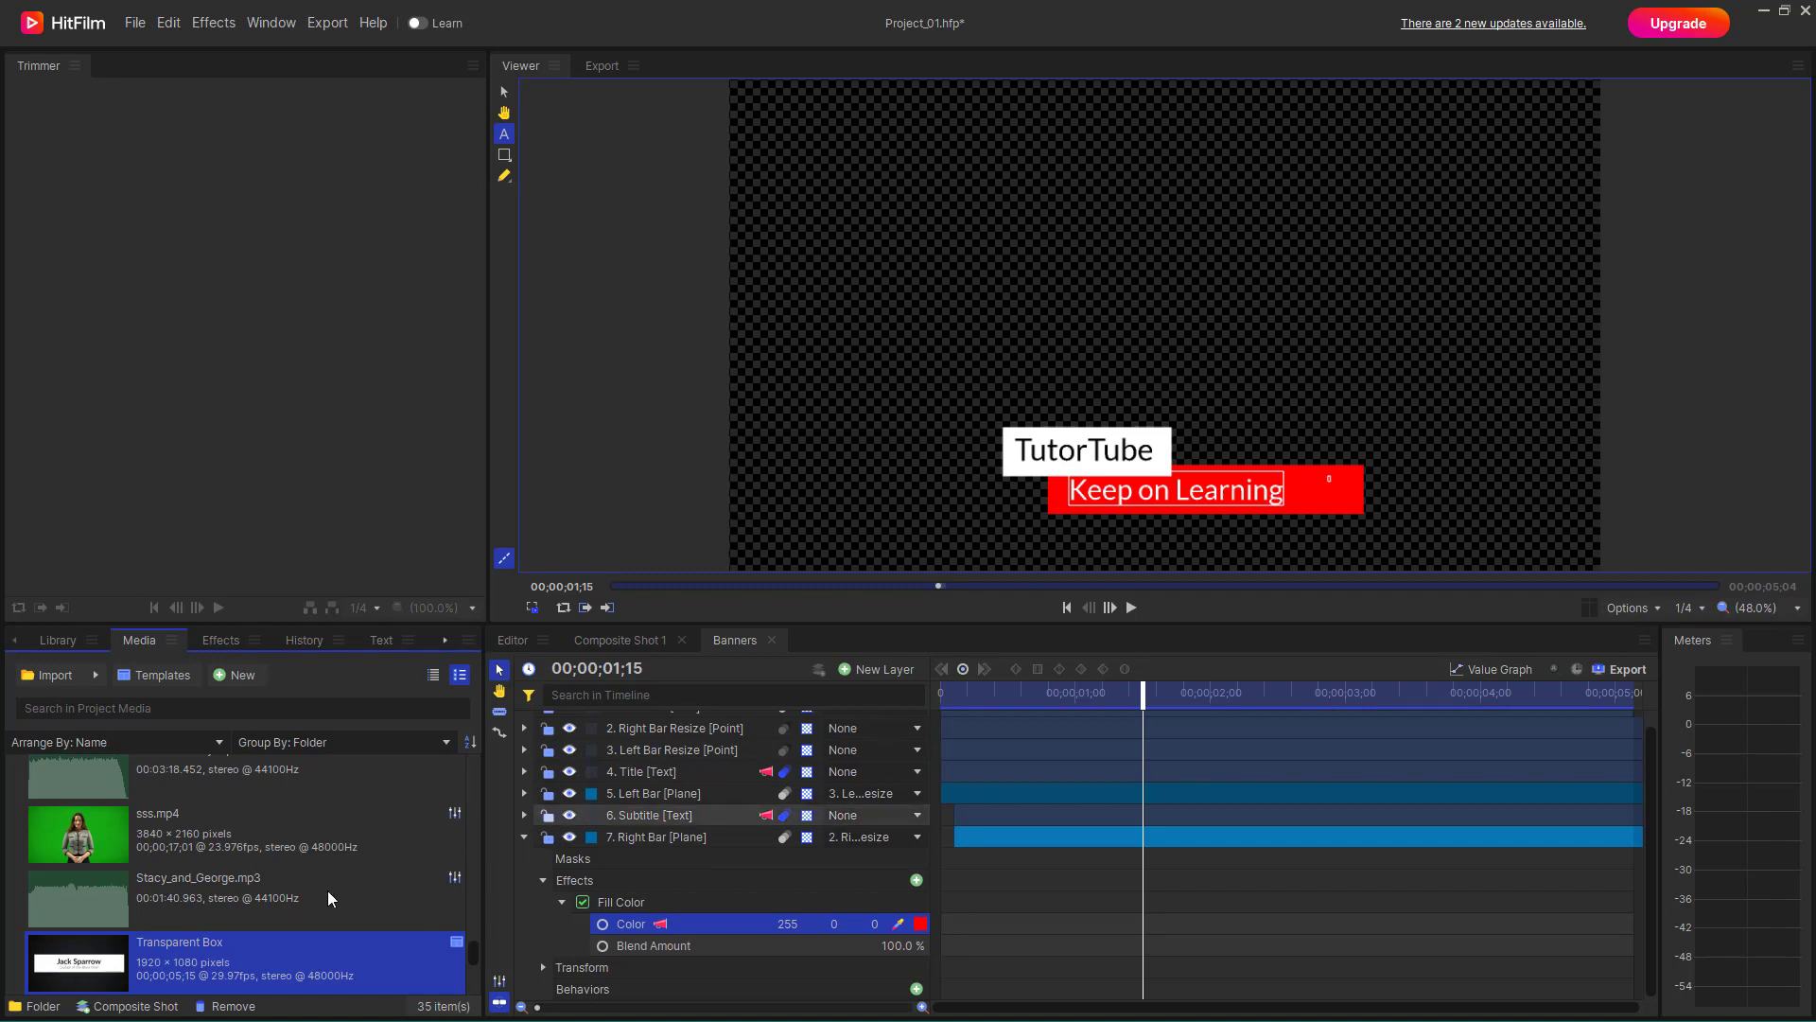
scroll(201, 929, "down", 3)
scroll(201, 929, "up", 3)
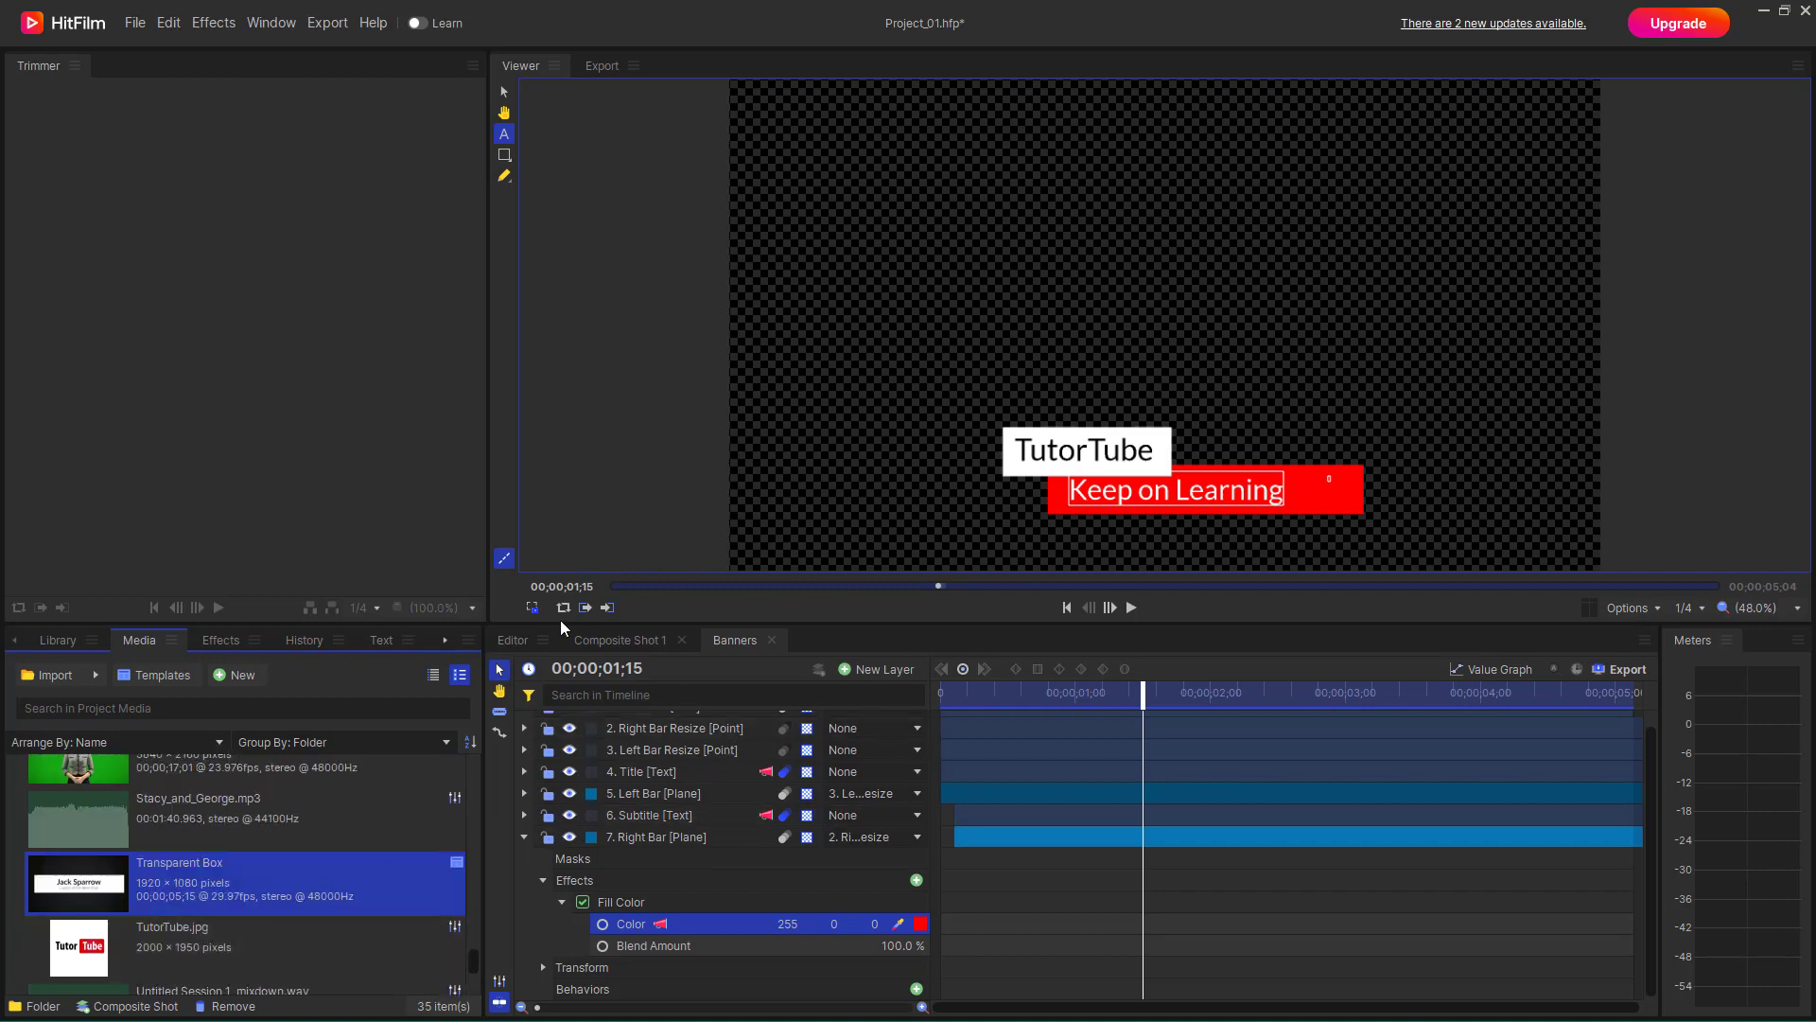
left_click(513, 640)
left_click(615, 640)
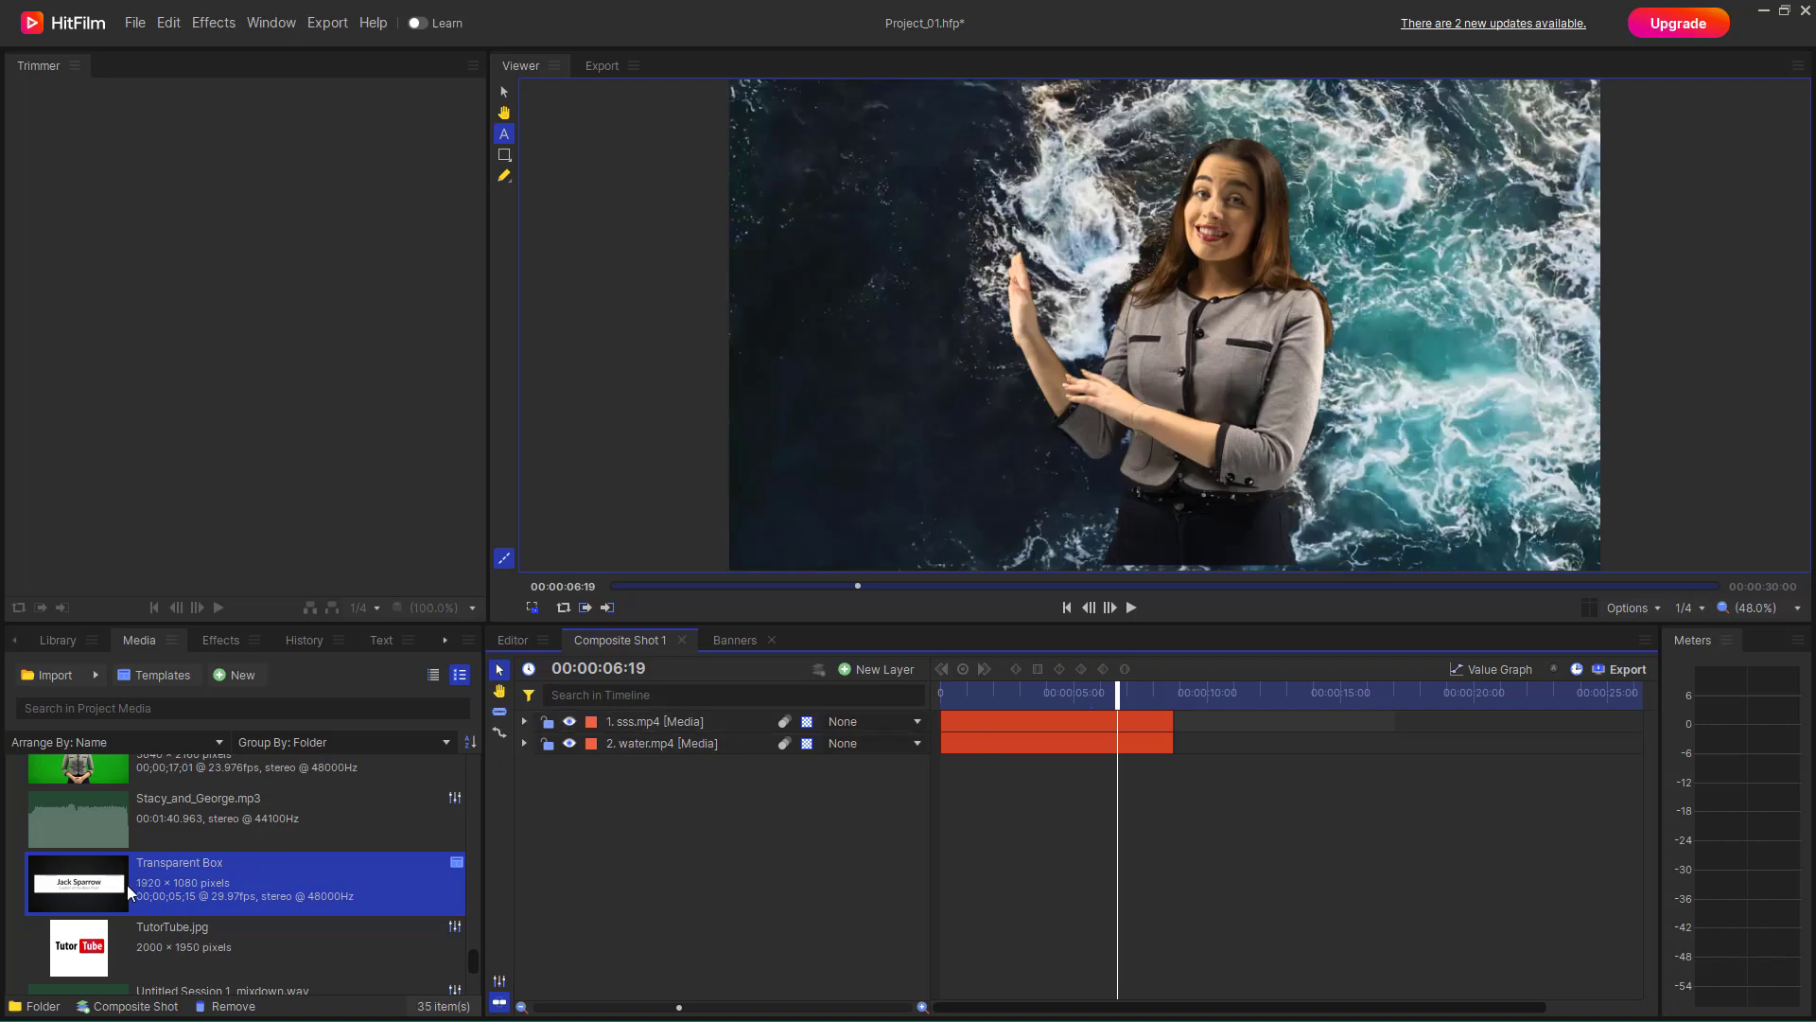
Drag the Banners composite into Composite Shot 1 twice, the second around 12 seconds, and play
scroll(122, 878, "down", 3)
scroll(126, 877, "up", 10)
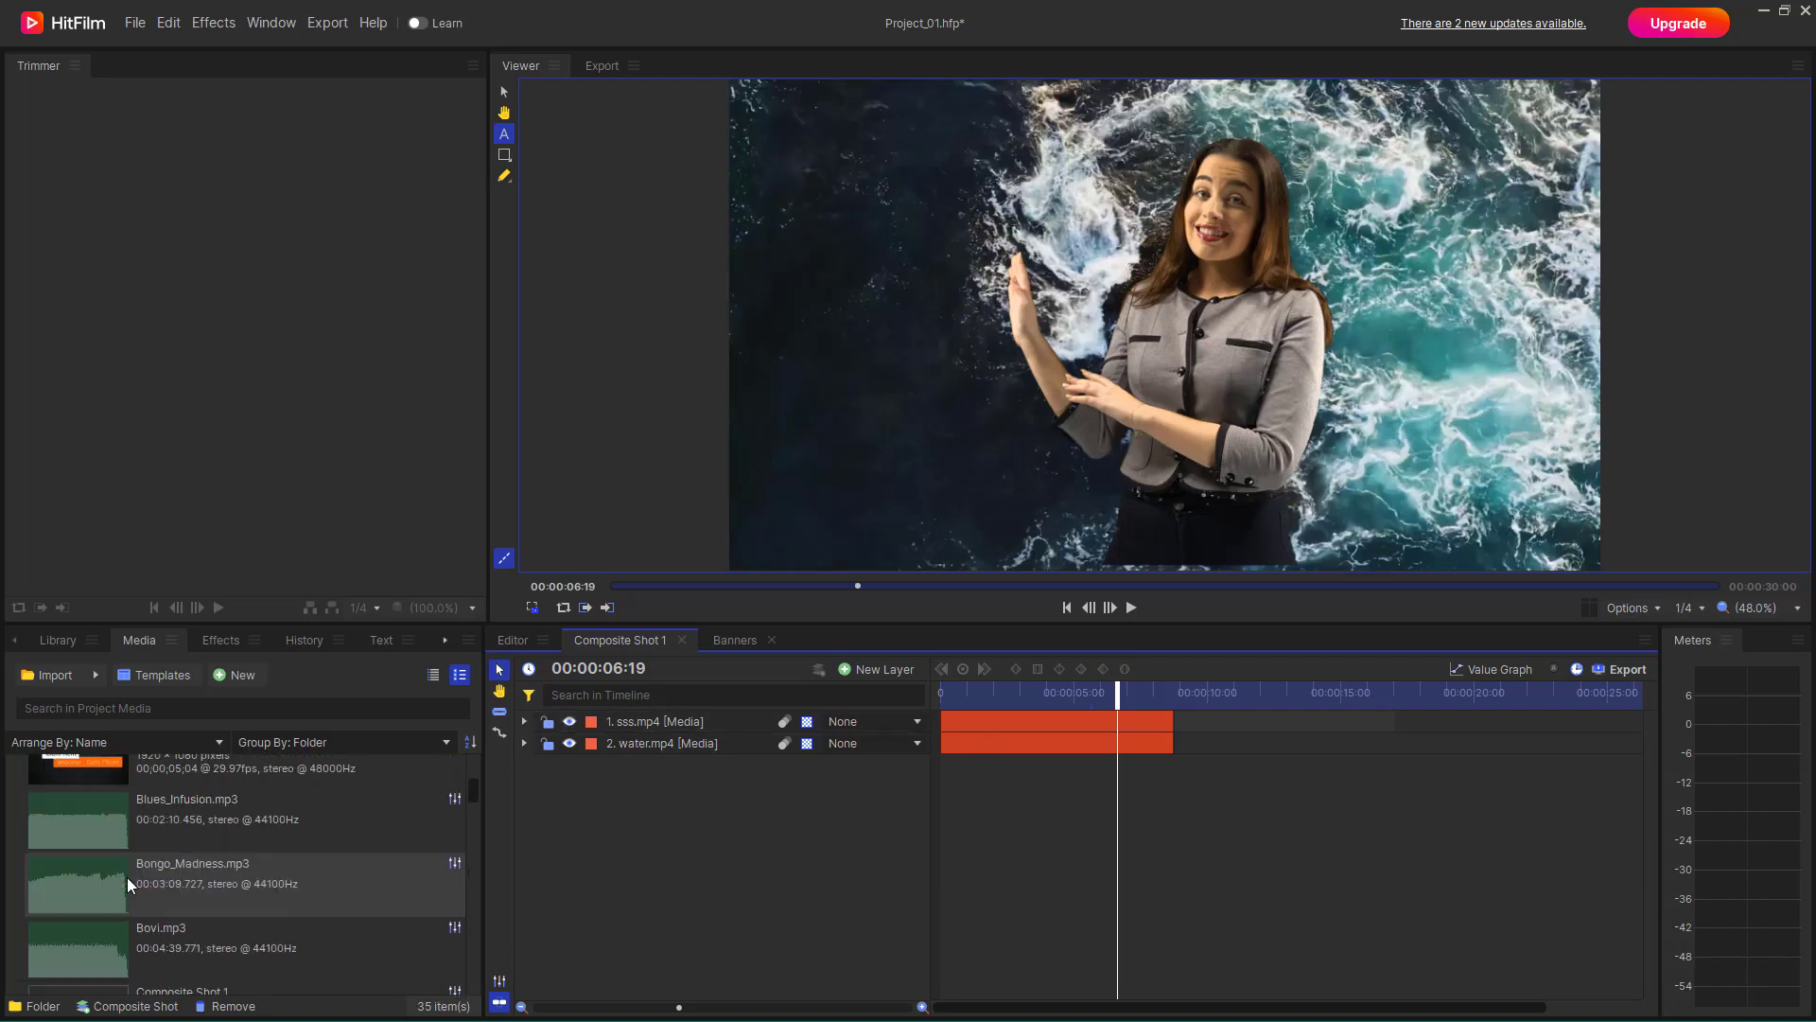
scroll(126, 877, "up", 3)
left_click(81, 951)
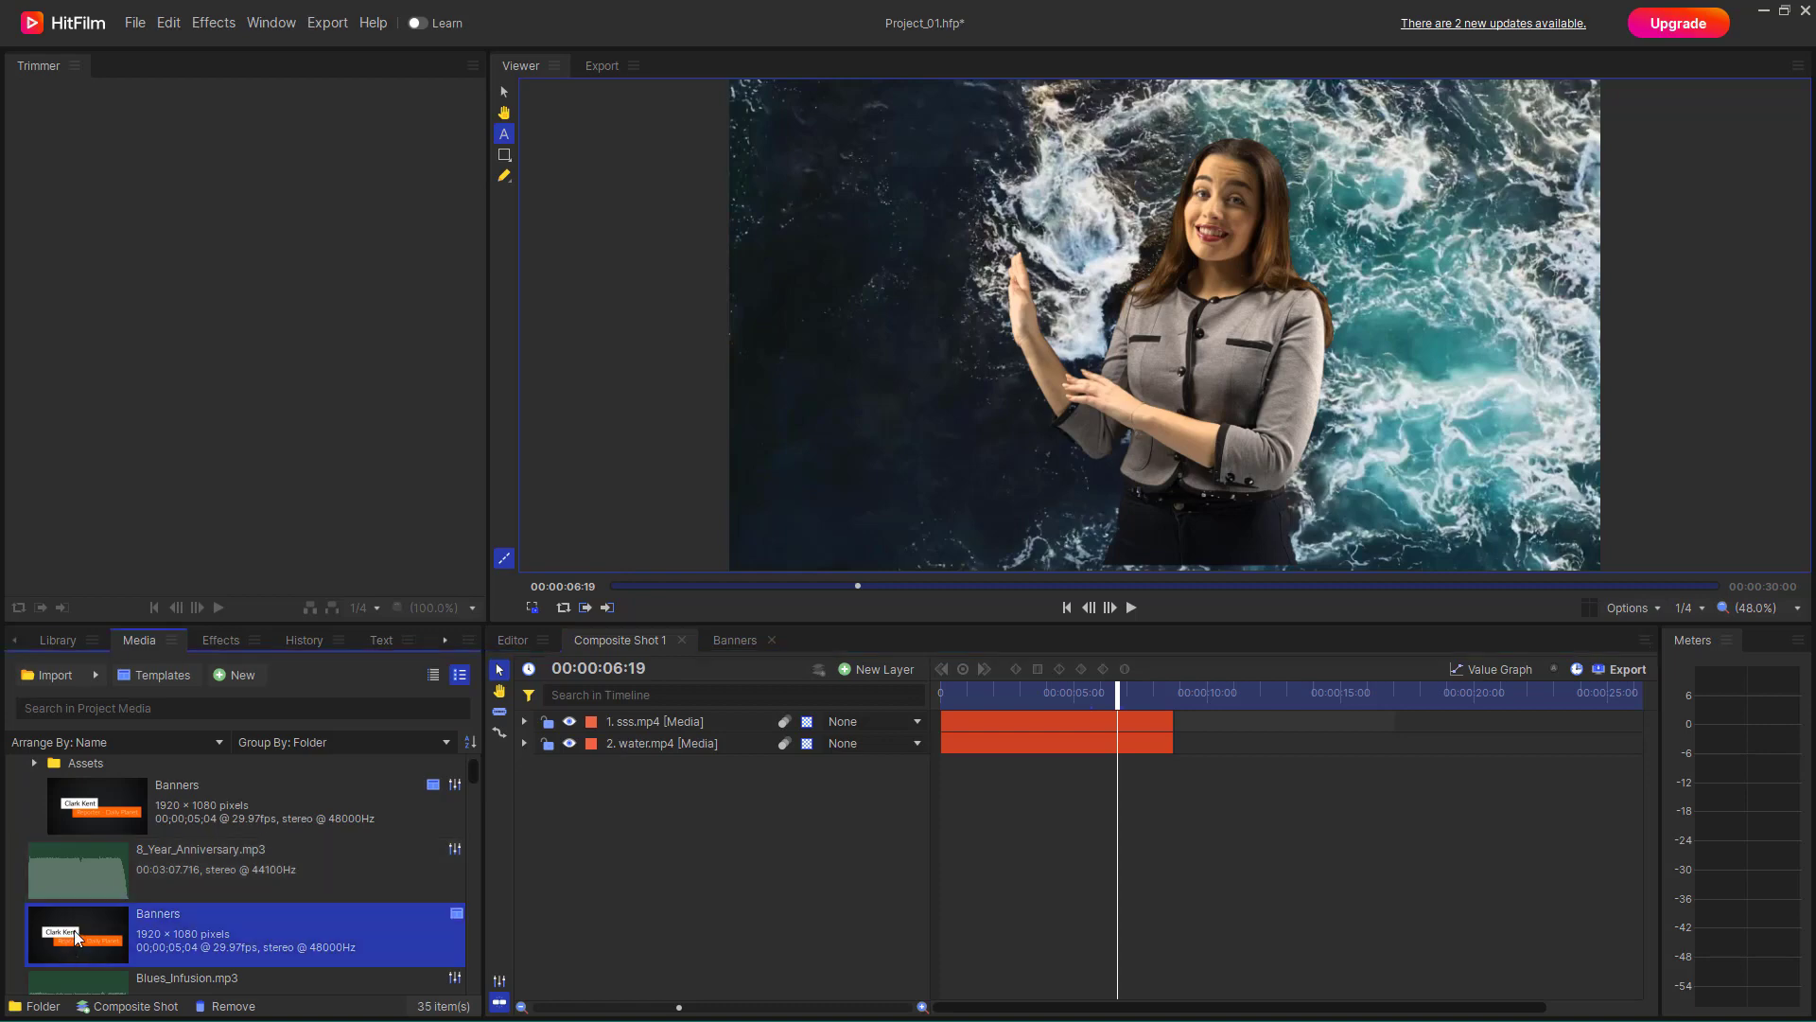
left_click_drag(1196, 816, 1323, 705)
left_click(1260, 691)
left_click_drag(208, 804, 1415, 701)
key("space")
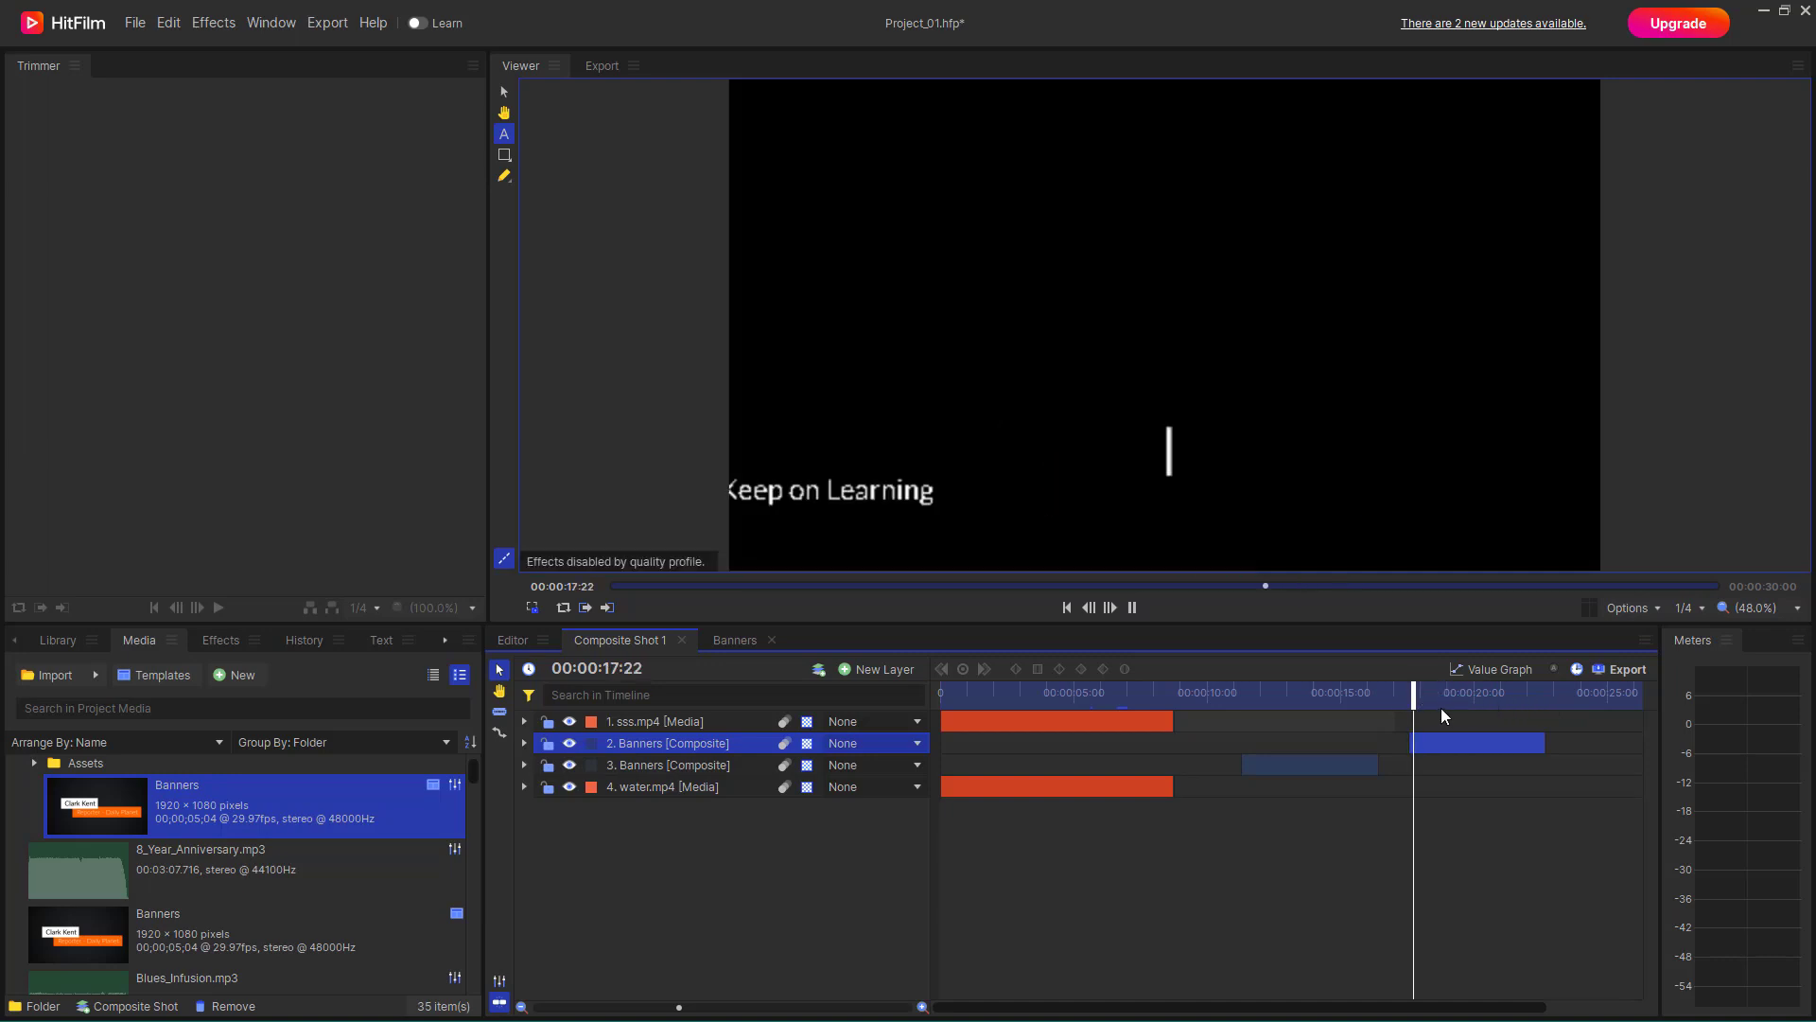
Group the media list by Media type and expand Composite Shots to reveal Transparent Box
key("space")
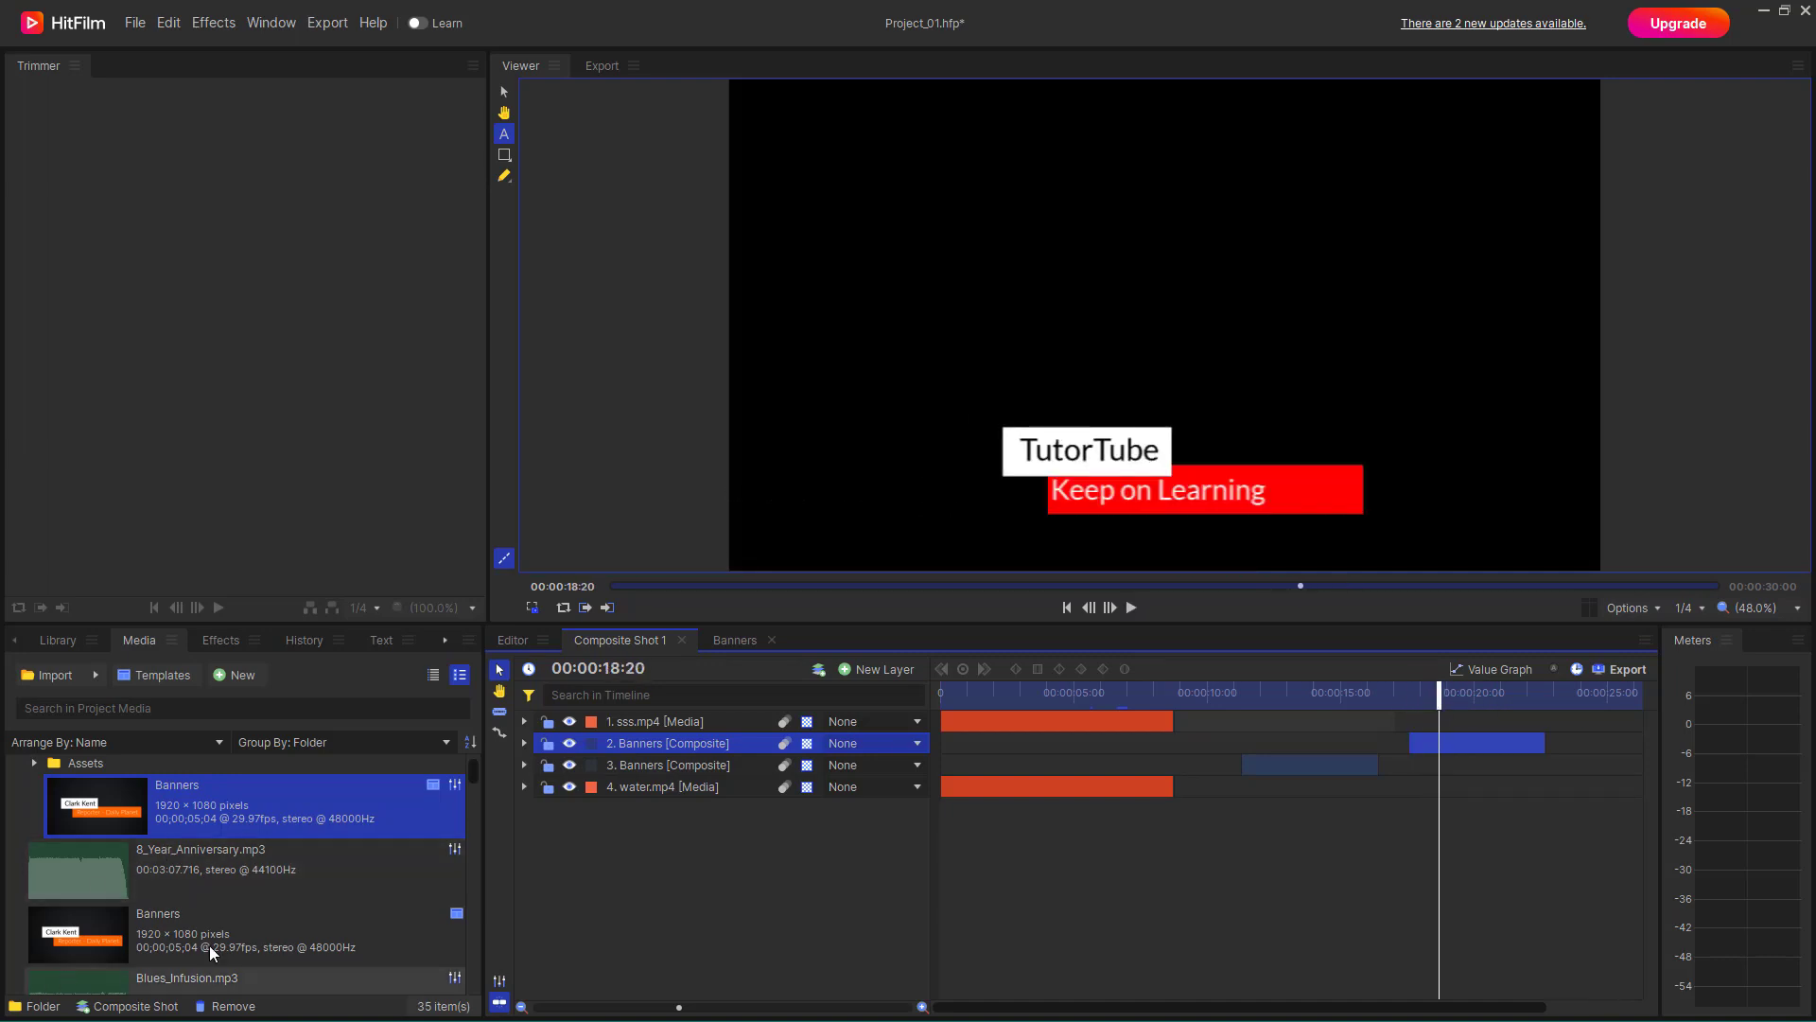
scroll(199, 927, "down", 8)
scroll(97, 912, "down", 10)
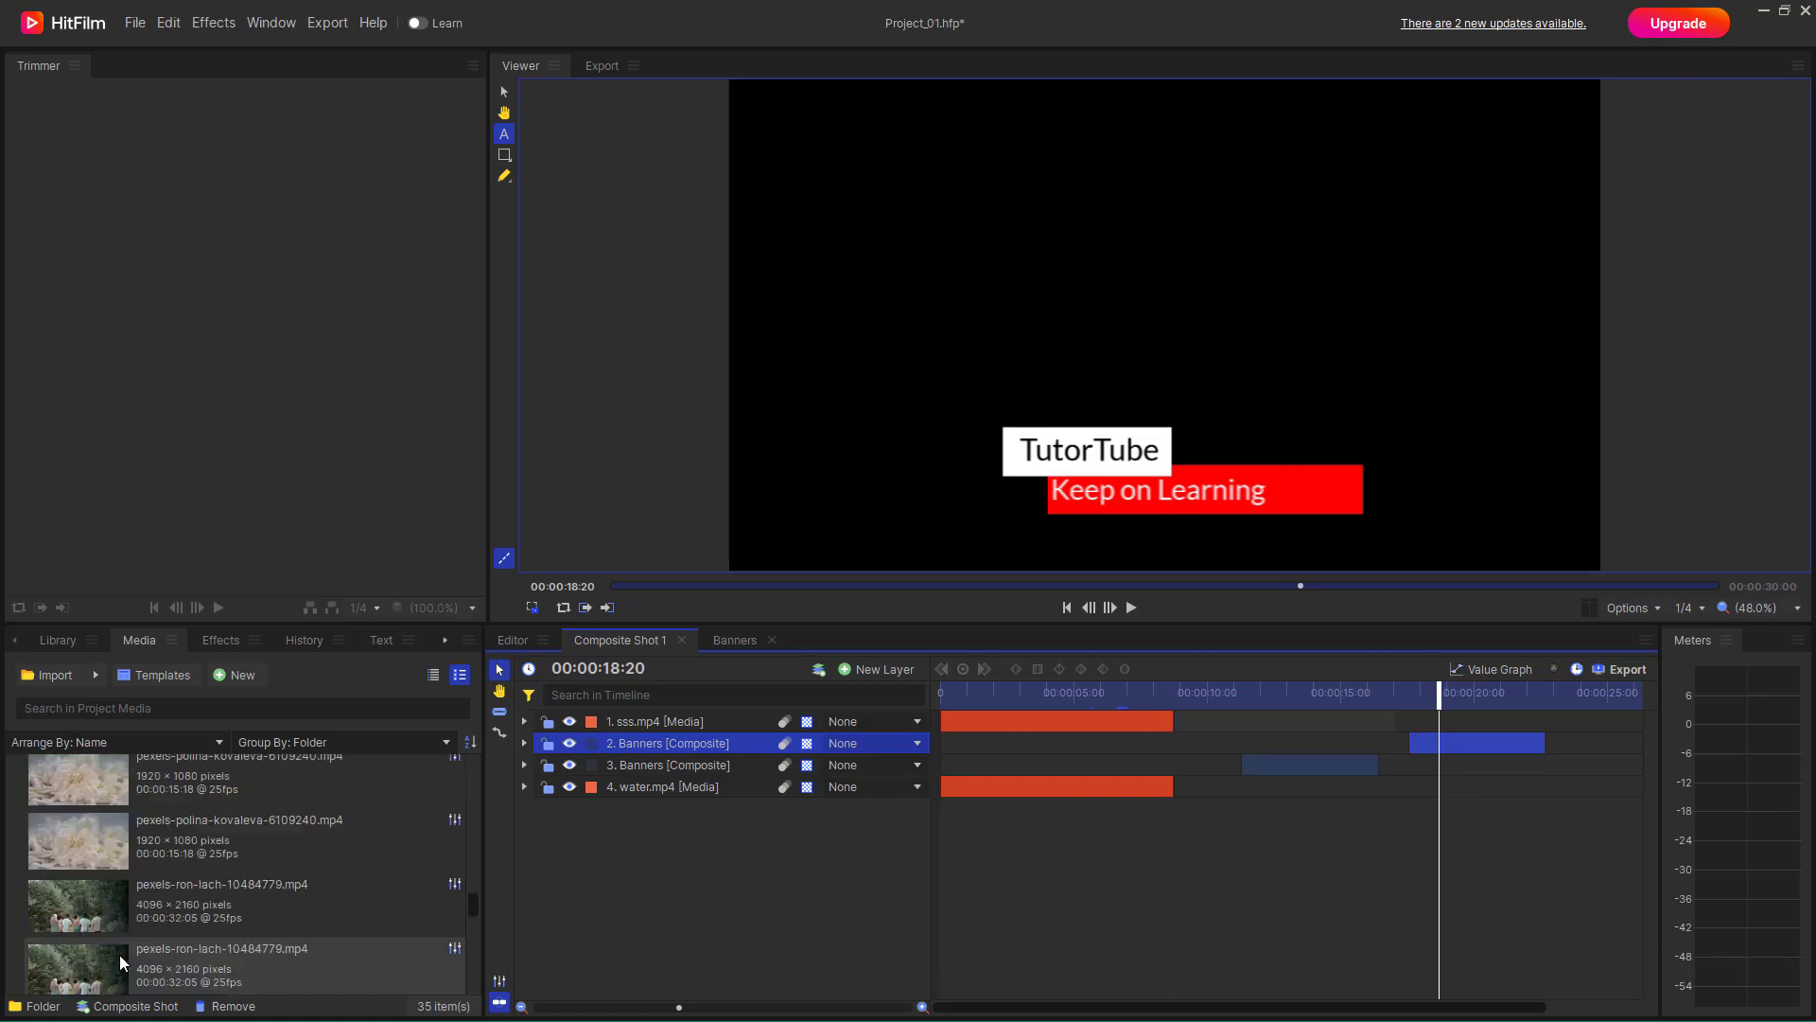
scroll(119, 946, "up", 18)
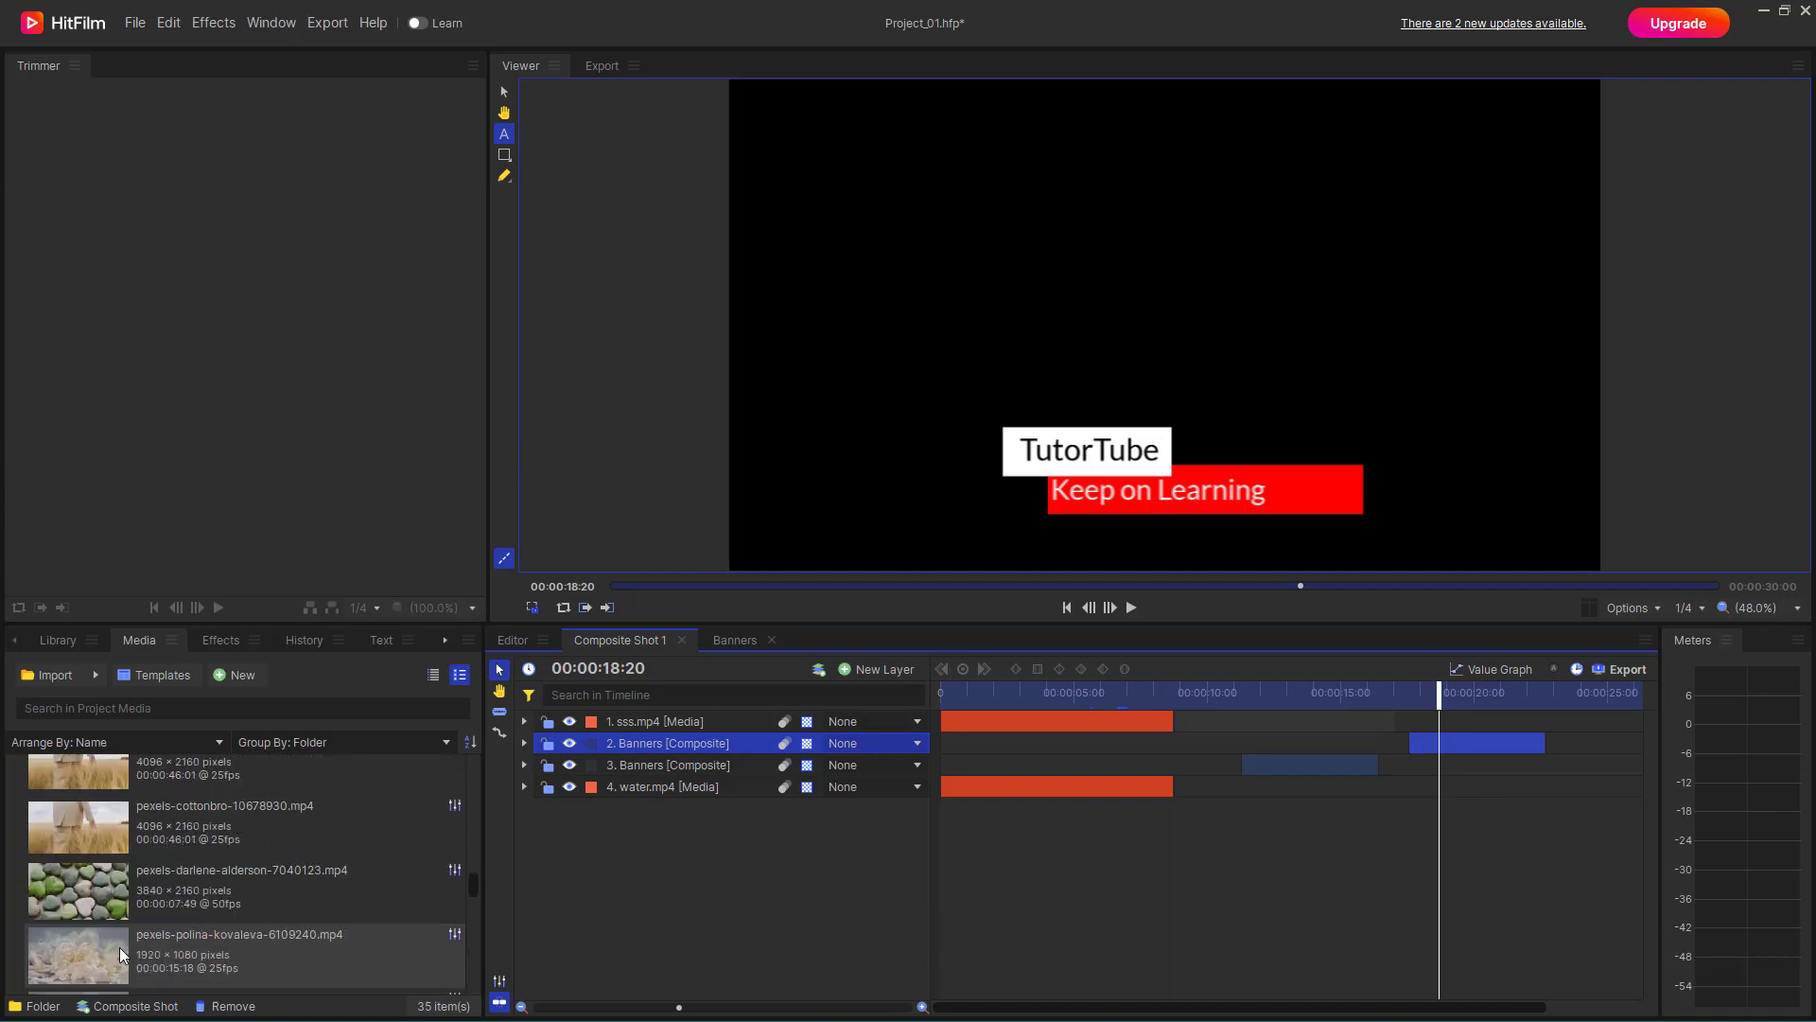
scroll(120, 946, "up", 1)
scroll(119, 946, "down", 5)
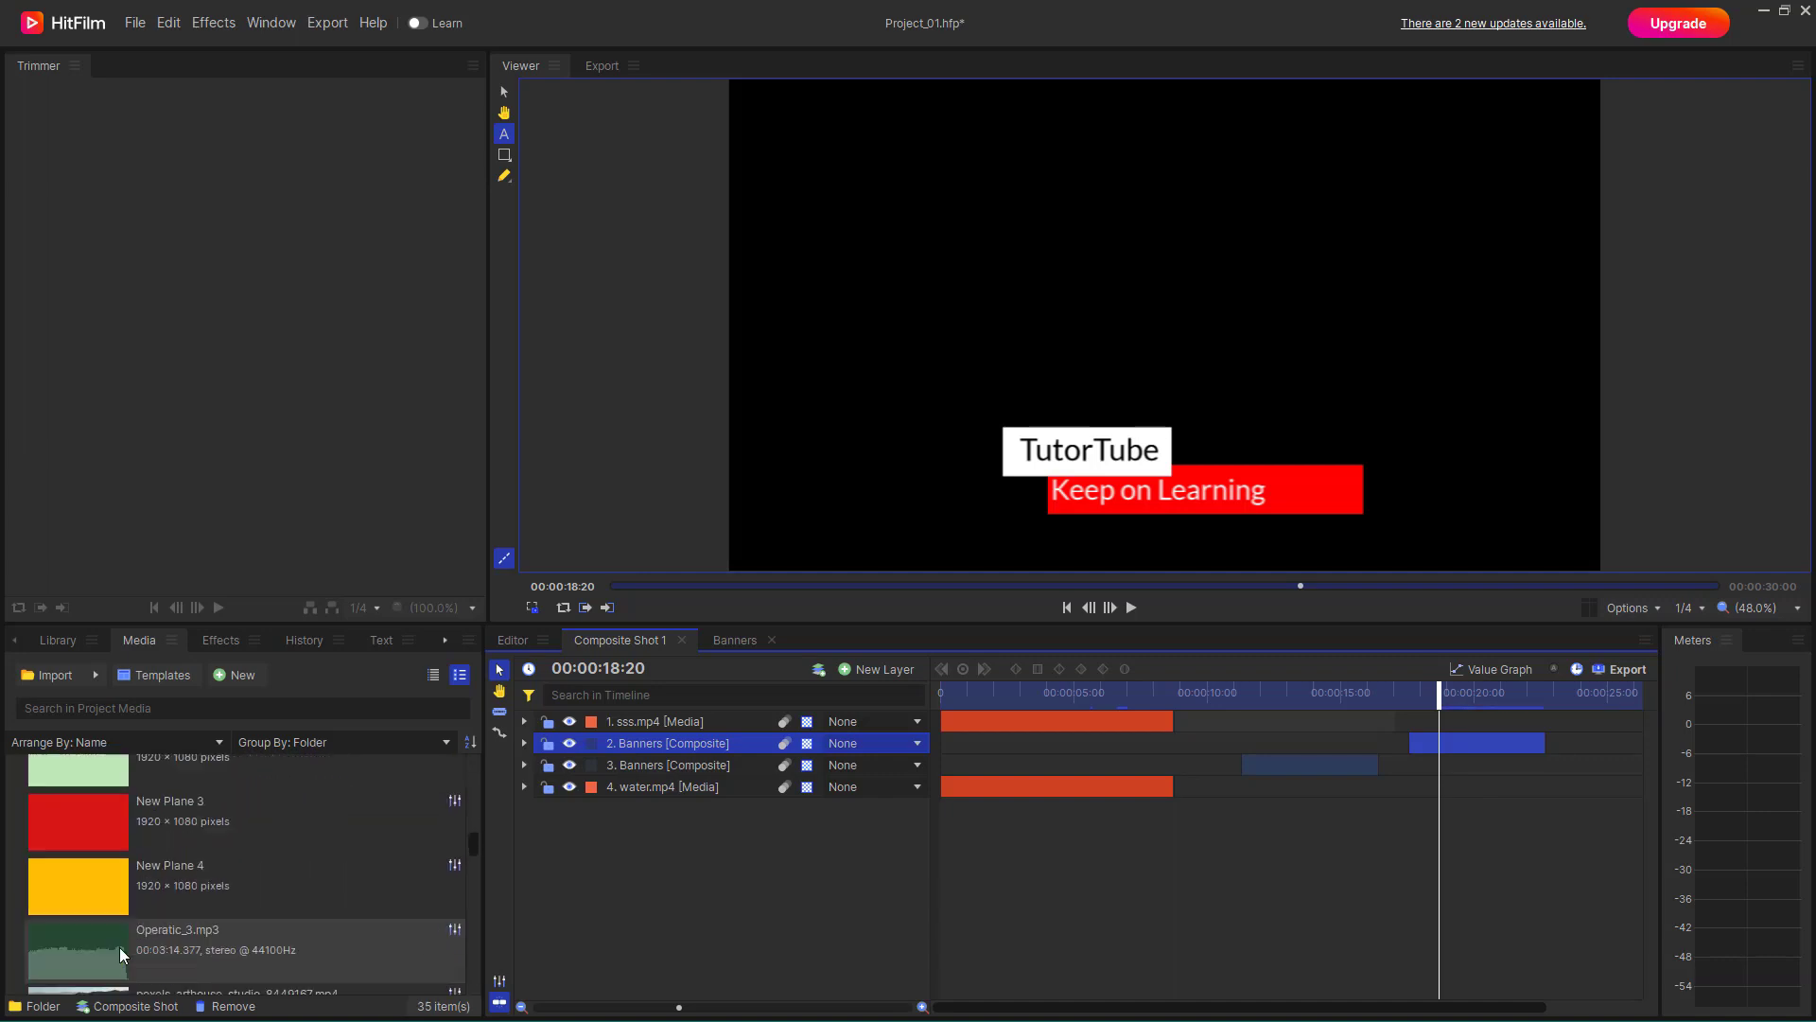
scroll(119, 946, "up", 6)
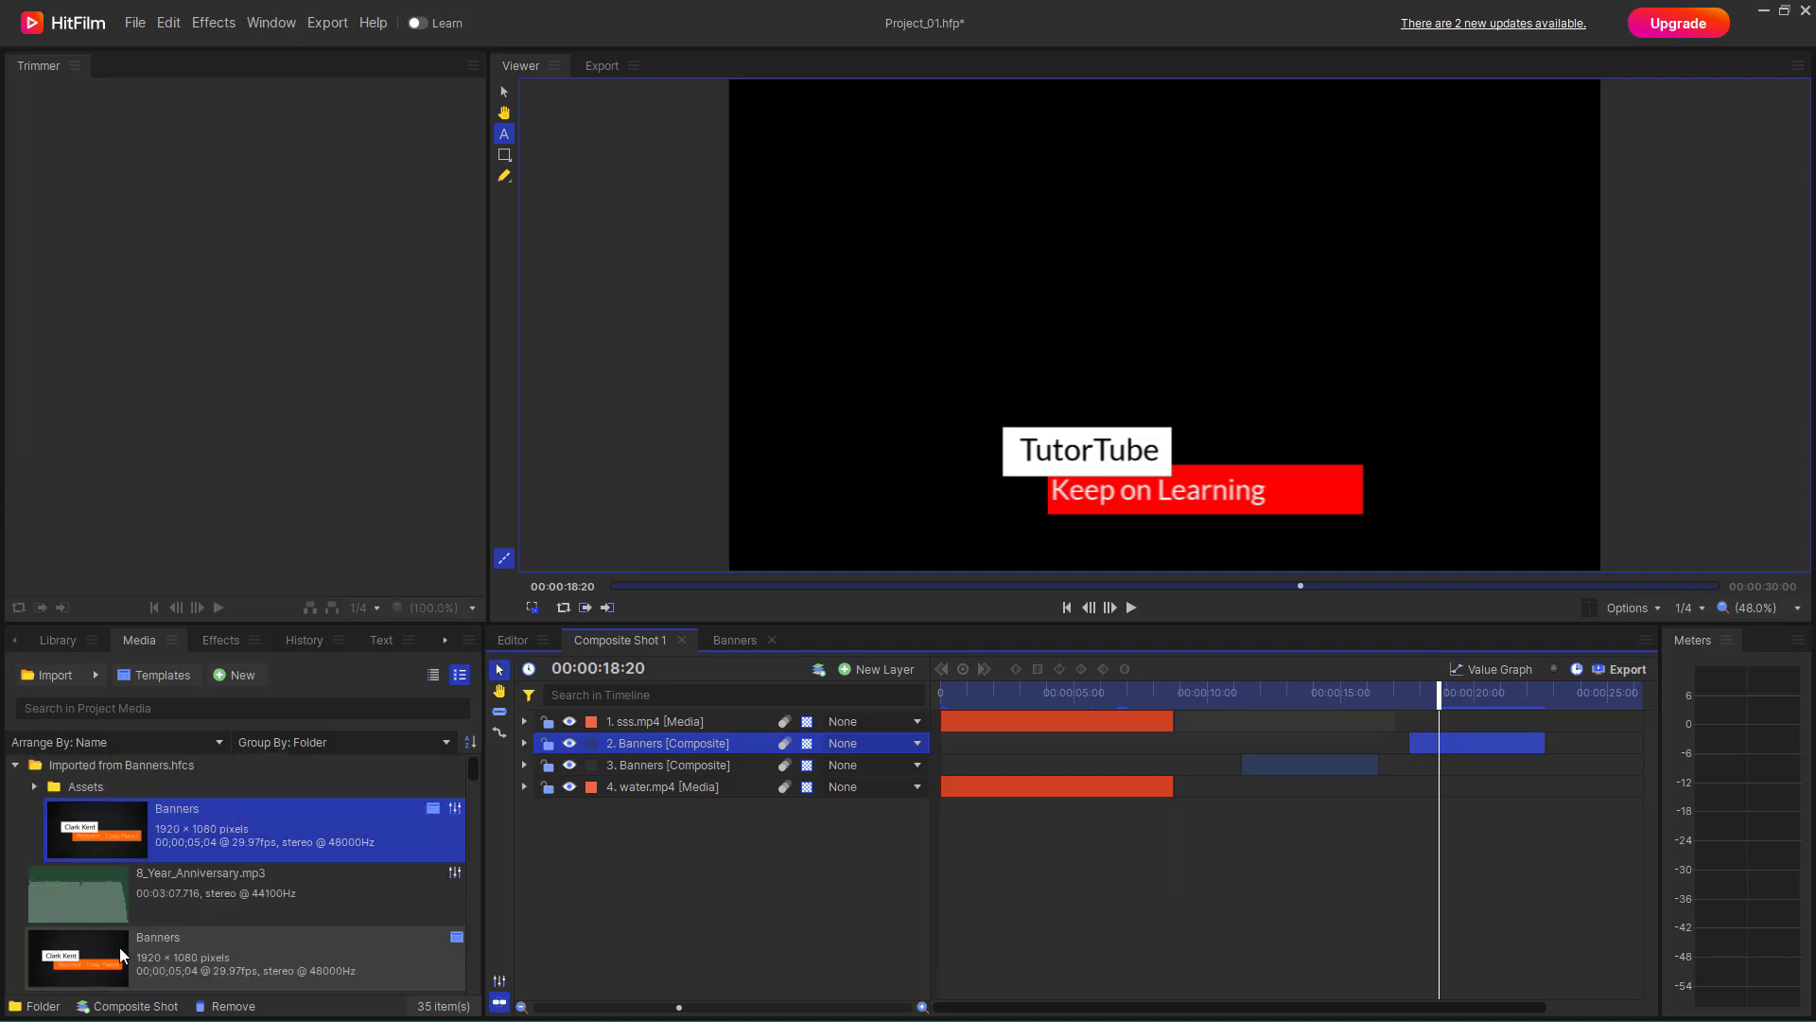
left_click(34, 786)
left_click(289, 749)
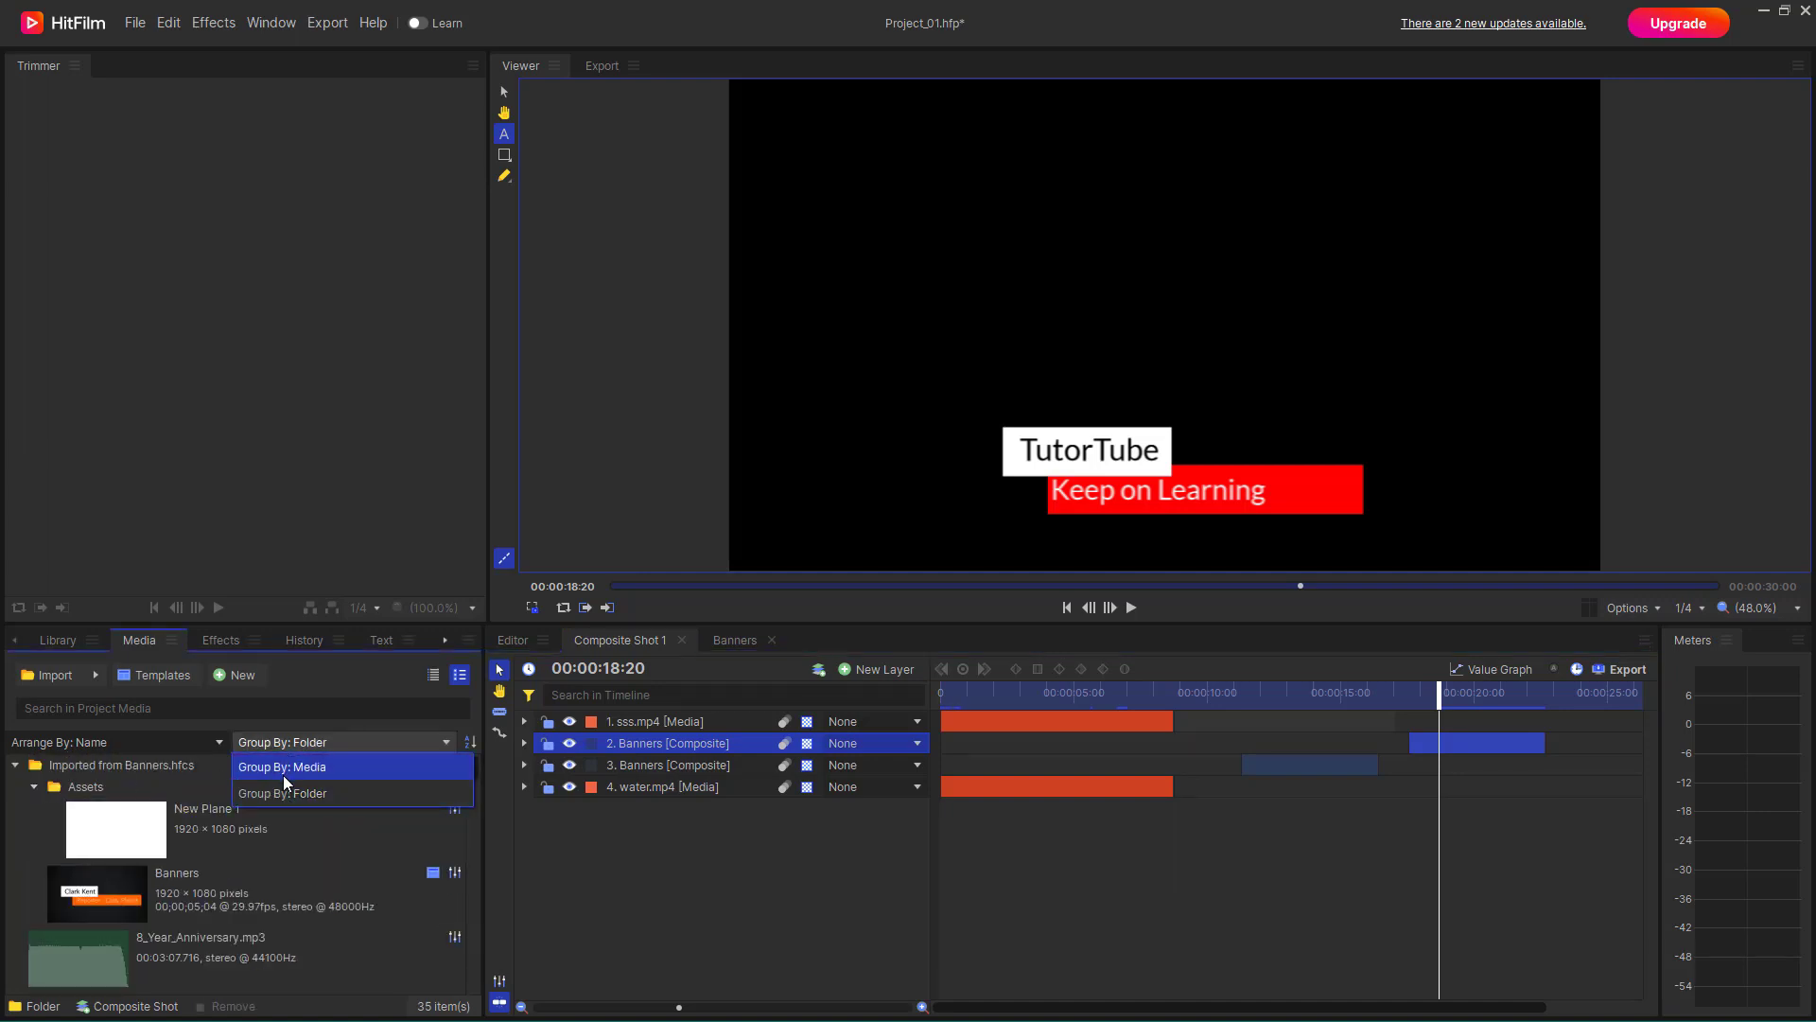
left_click(265, 787)
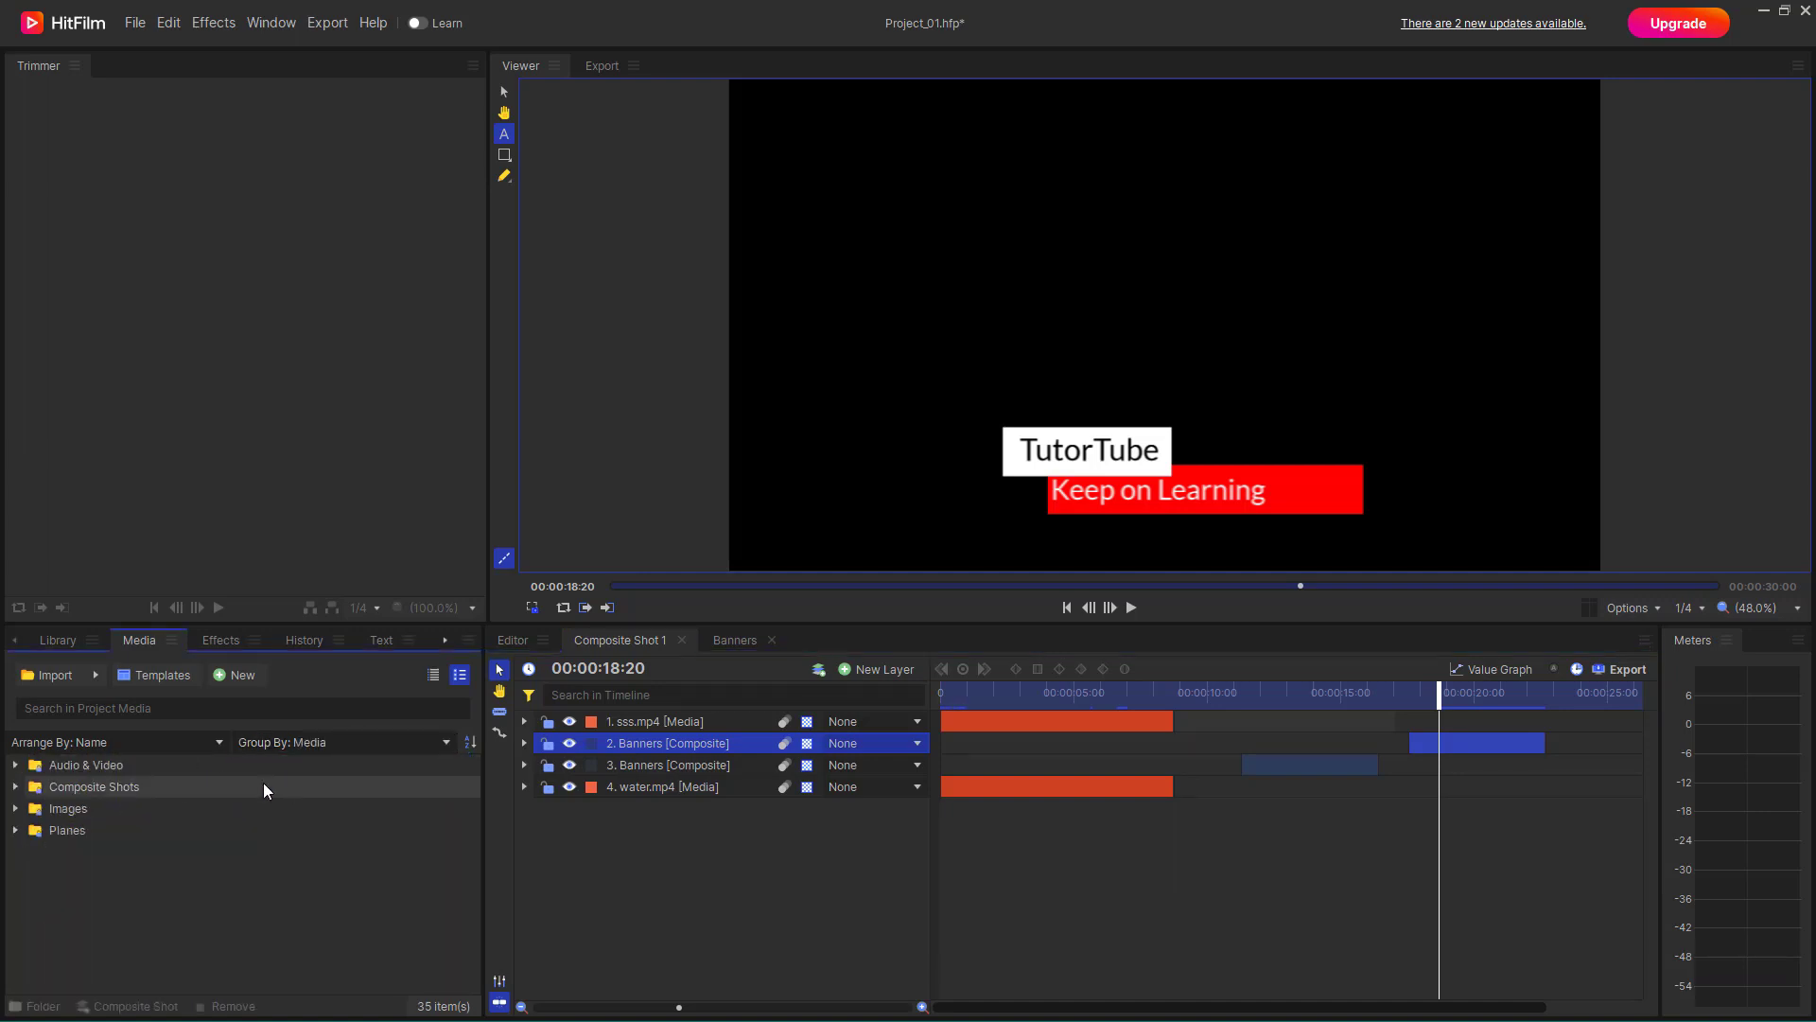
left_click(16, 787)
scroll(148, 891, "down", 2)
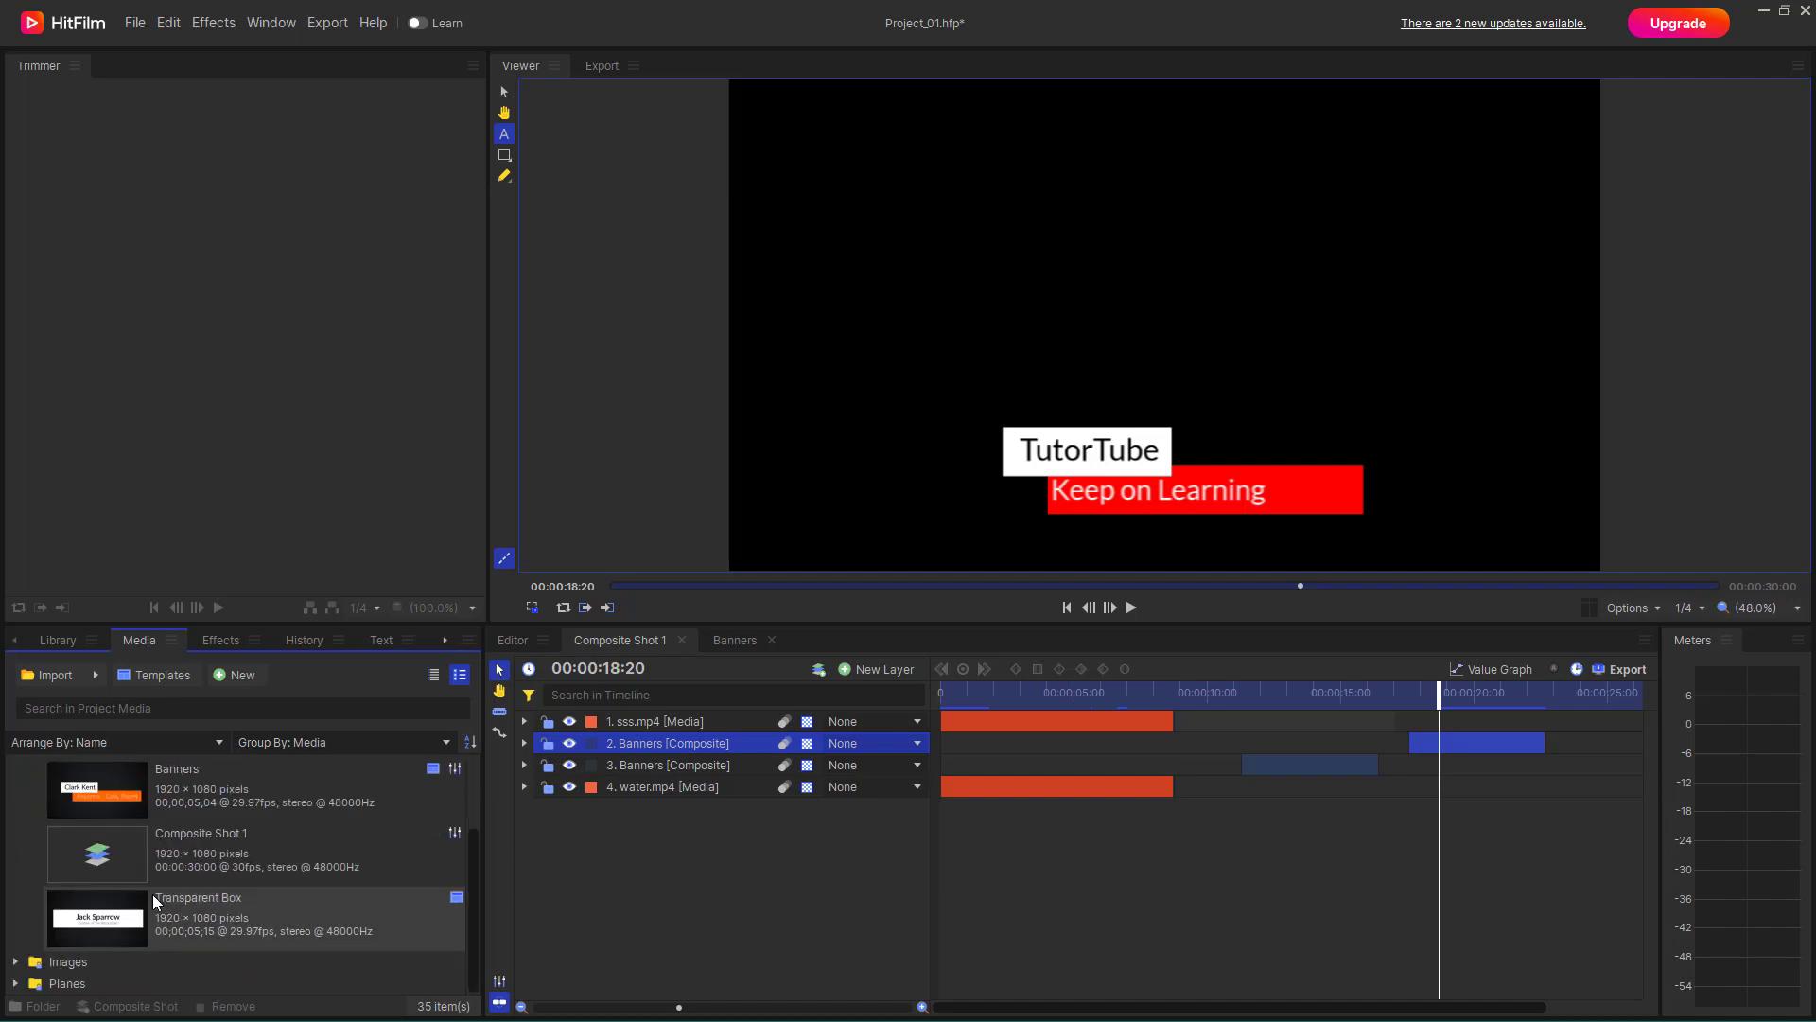
Drop Transparent Box into Composite Shot 1 and slide its layer later, near 00:00:21:10
left_click_drag(151, 894, 1445, 778)
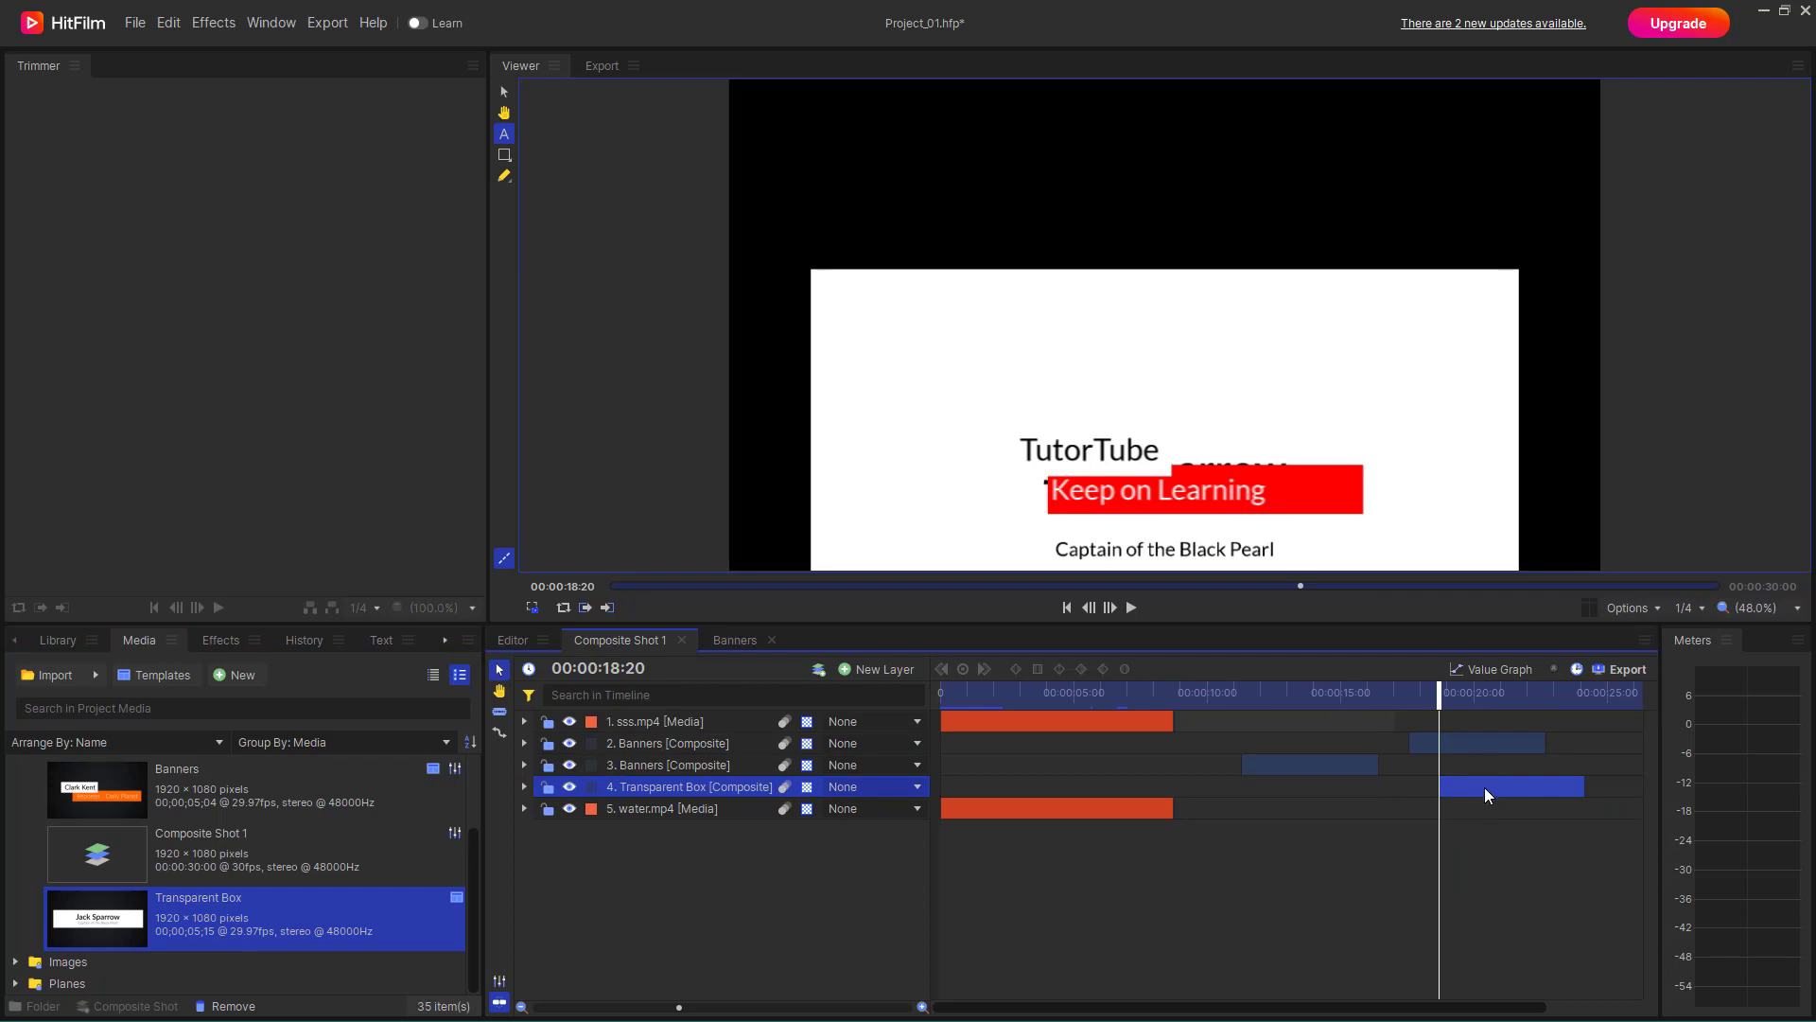
left_click(1510, 692)
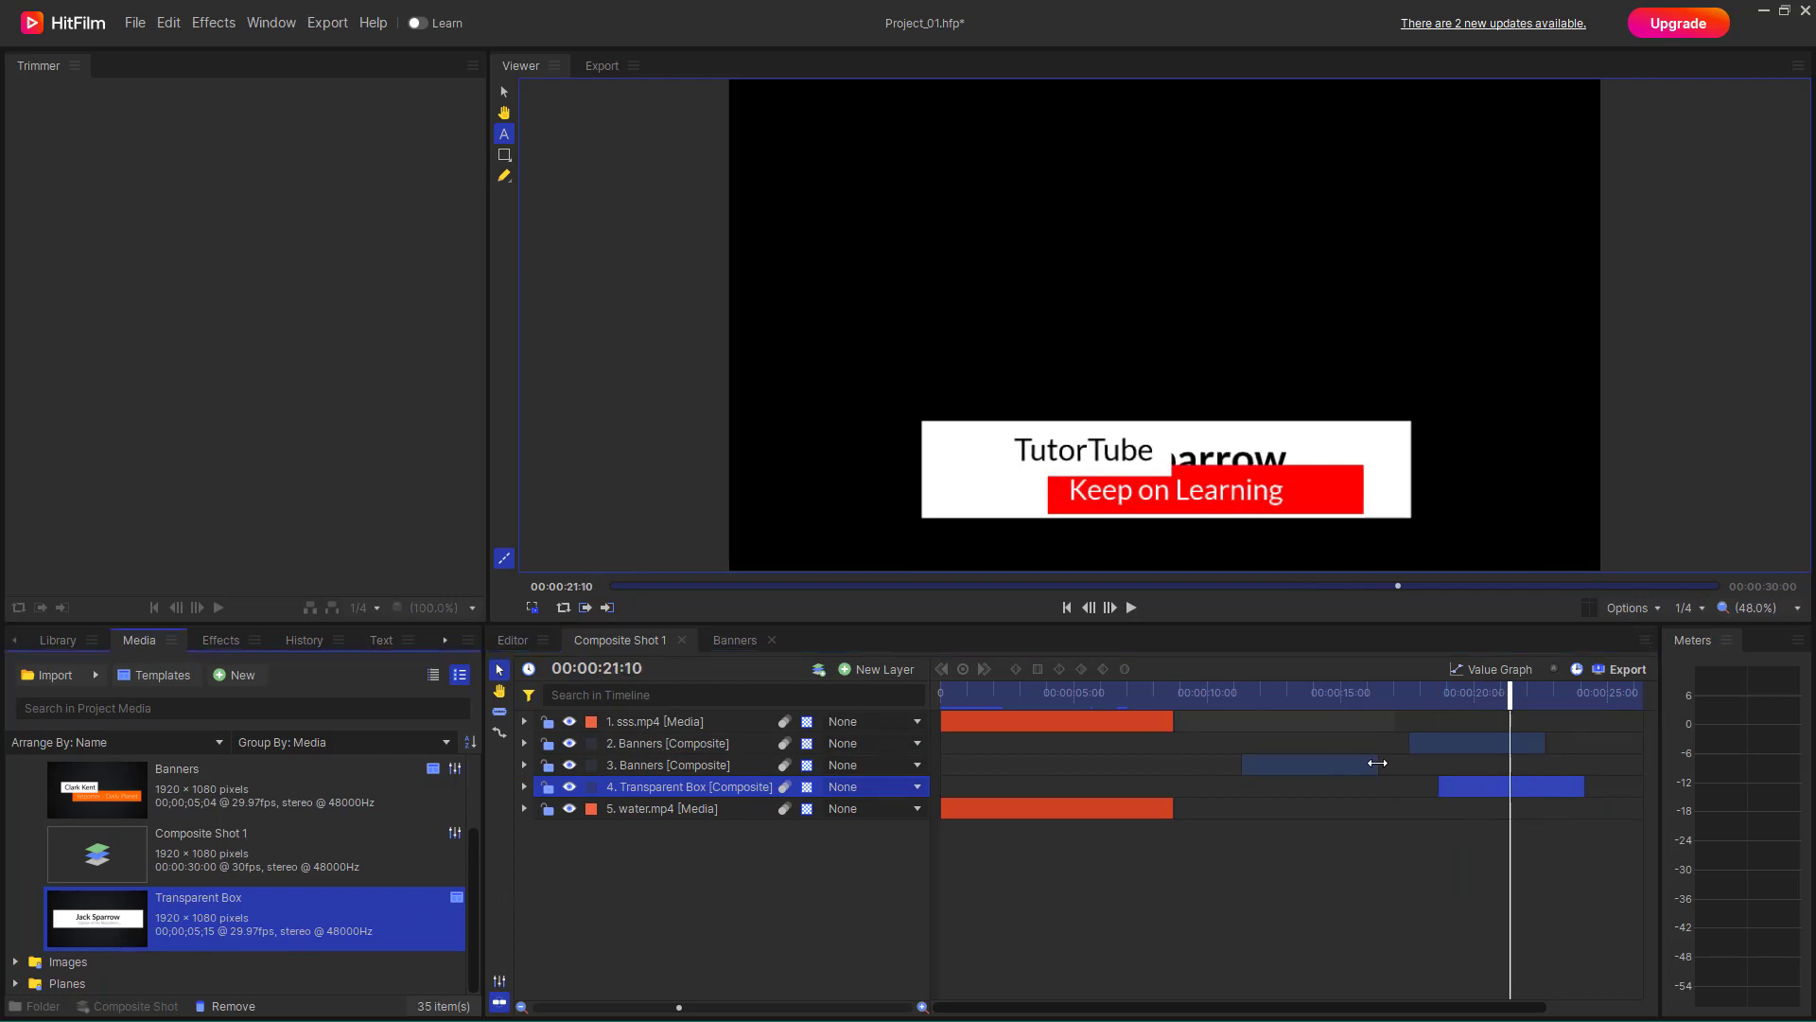
left_click_drag(1582, 785, 1714, 787)
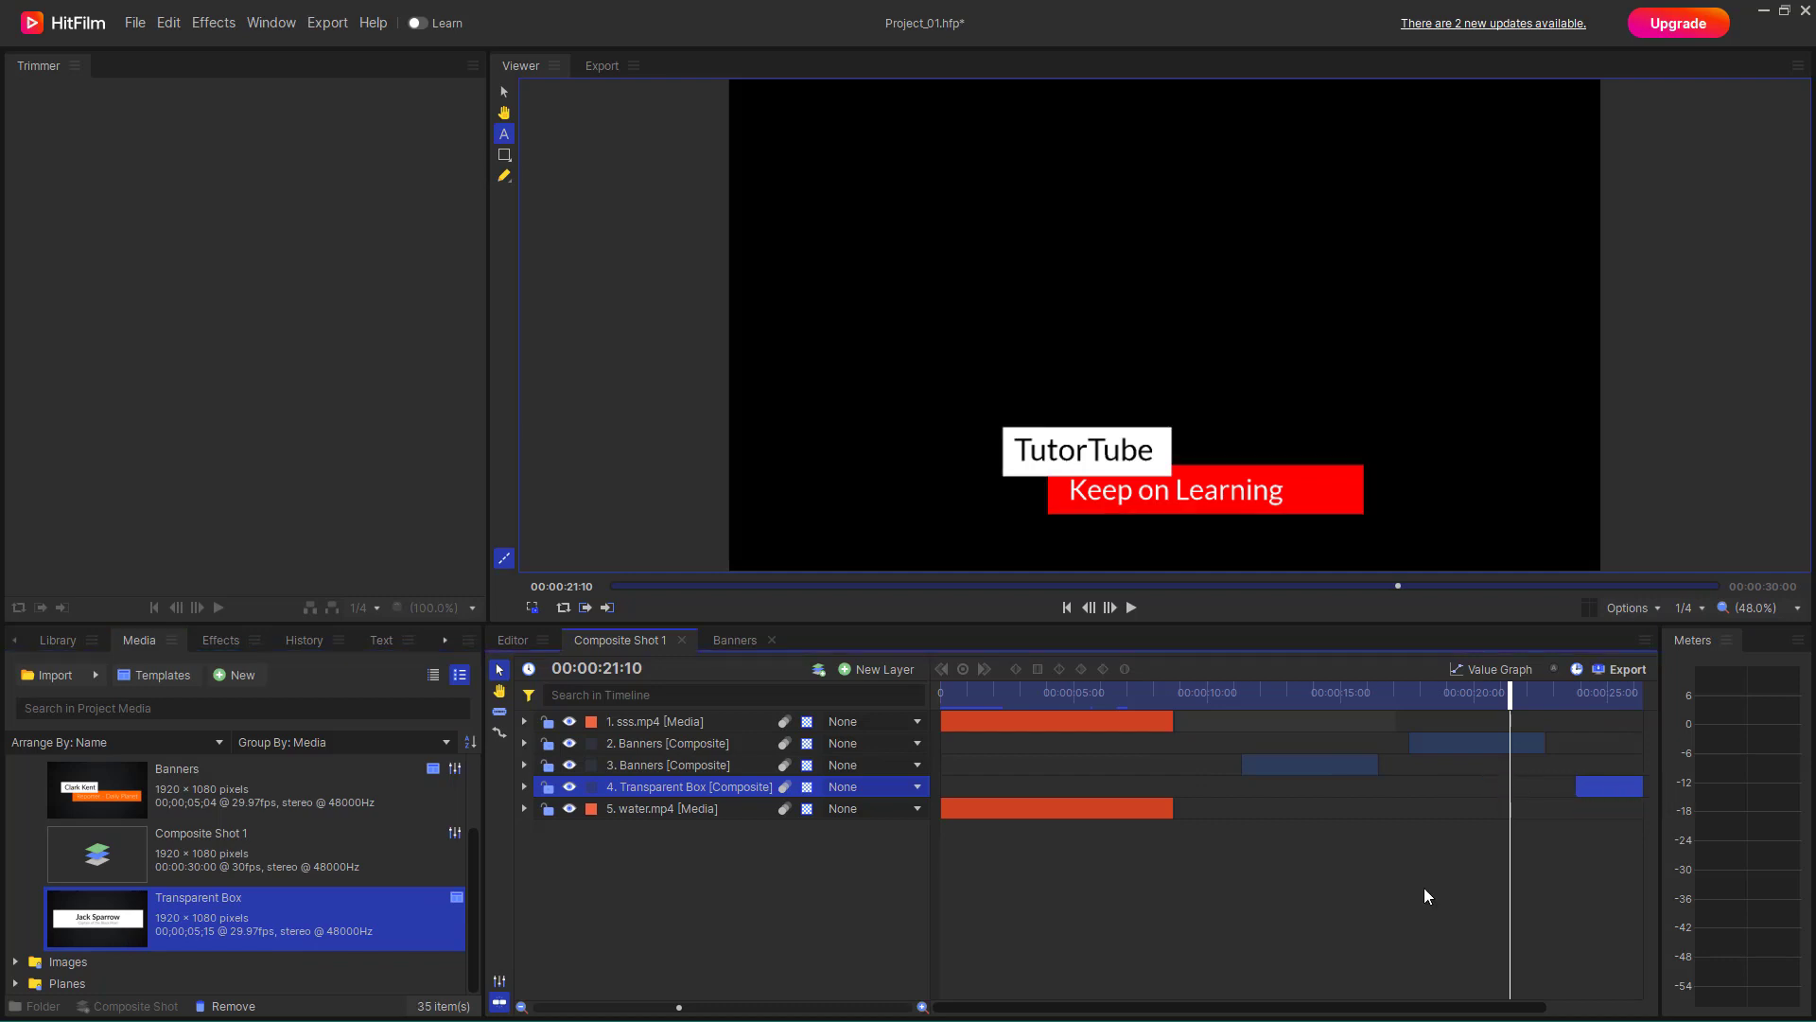
left_click_drag(1337, 1012, 1431, 1012)
left_click(1518, 693)
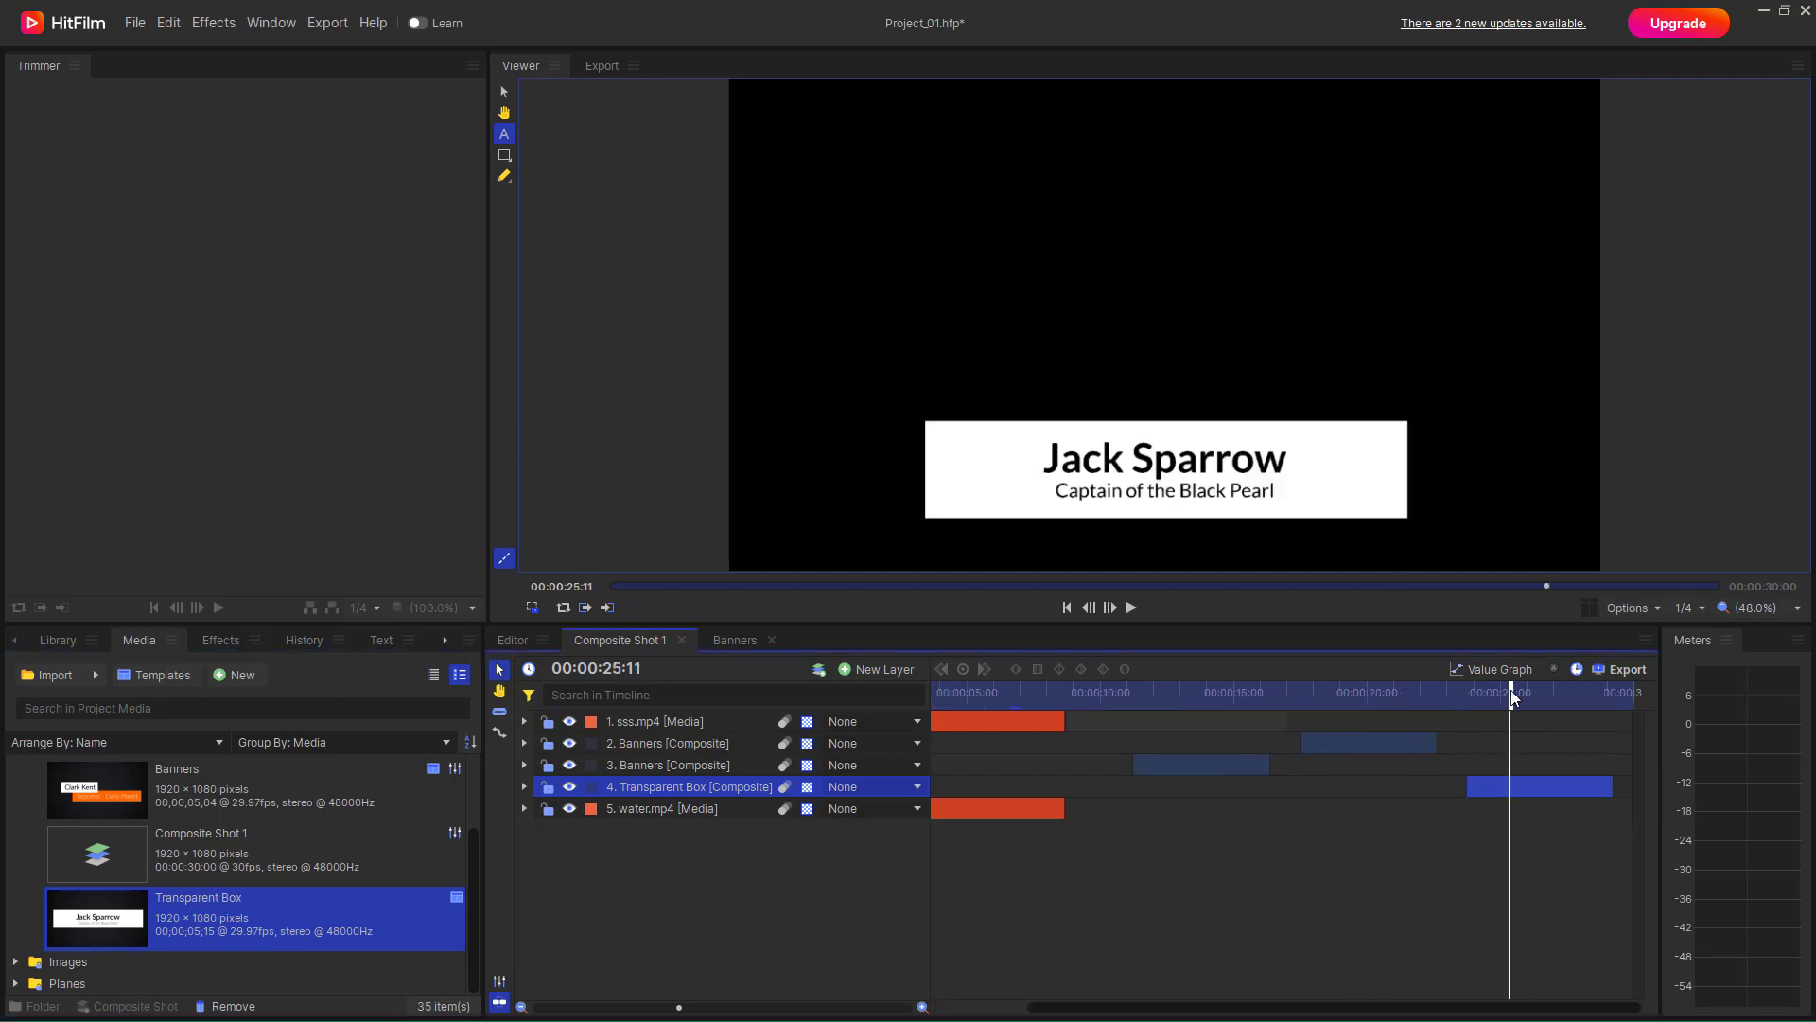
right_click(694, 787)
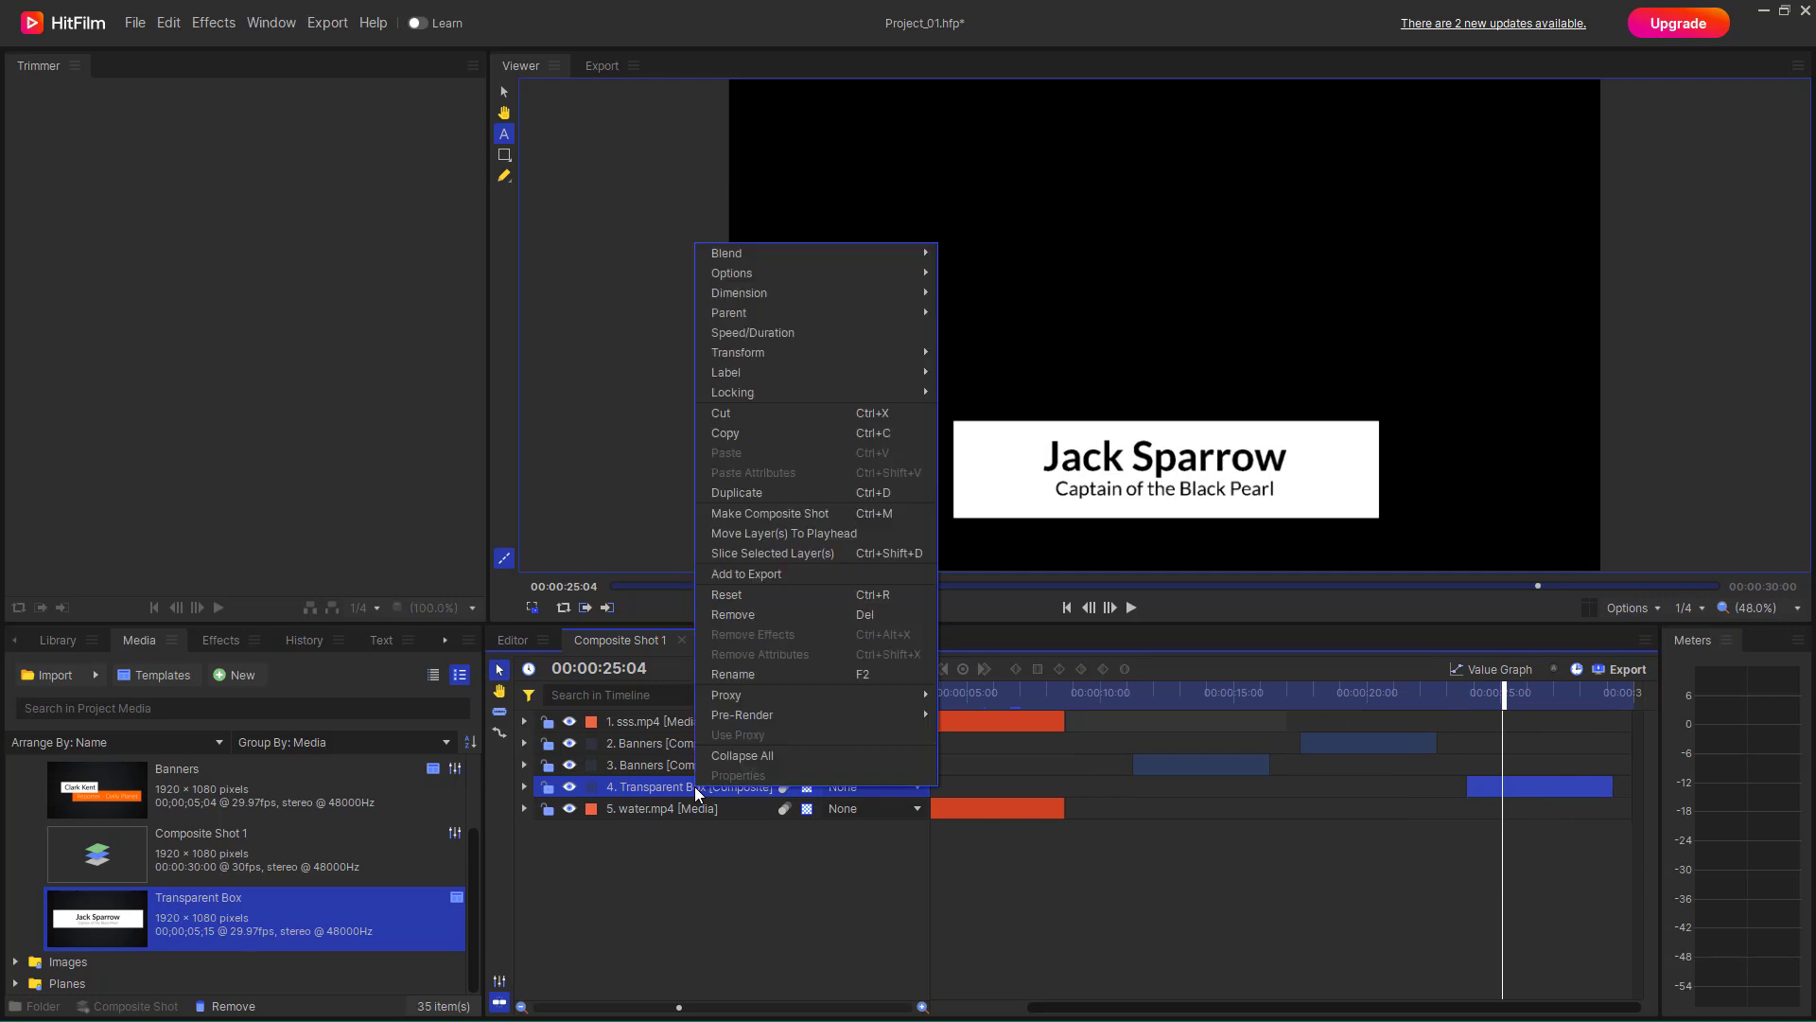
left_click(665, 791)
left_click(161, 897)
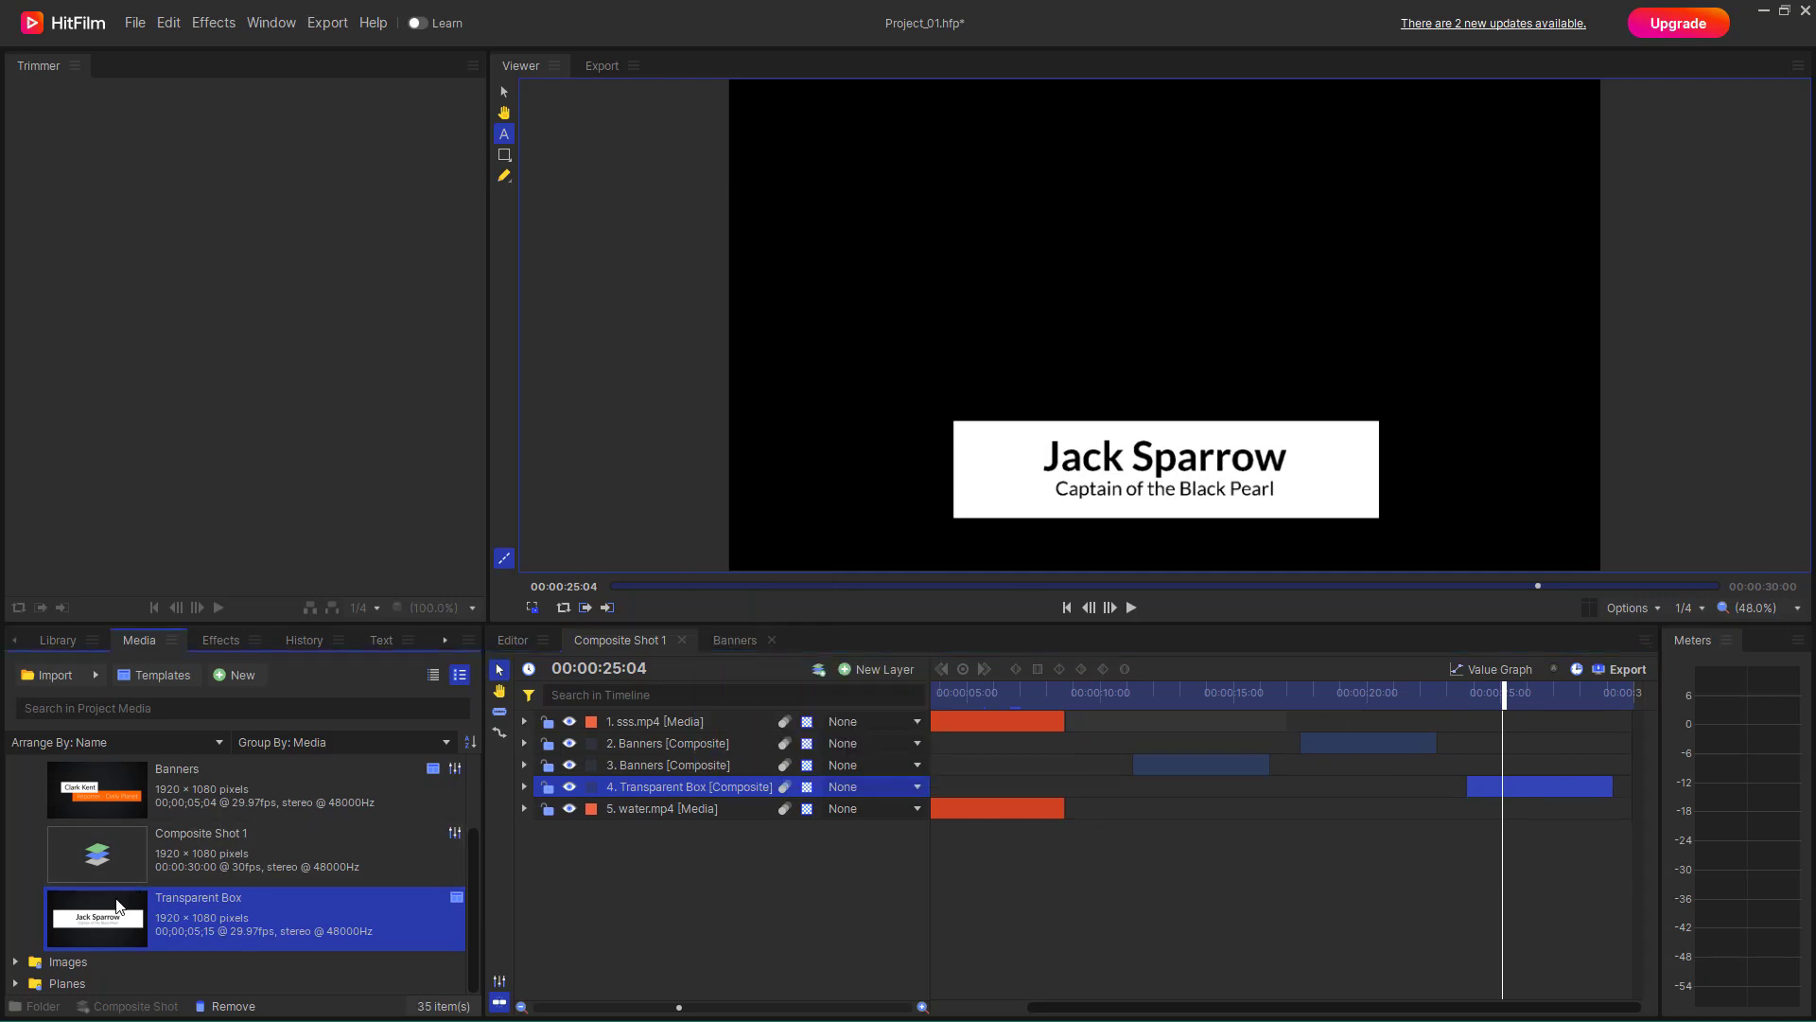
Place the Transparent Box title on Video 1 after the pexels clip and park the playhead on it
left_click(513, 641)
left_click_drag(101, 937, 1095, 788)
left_click(1139, 723)
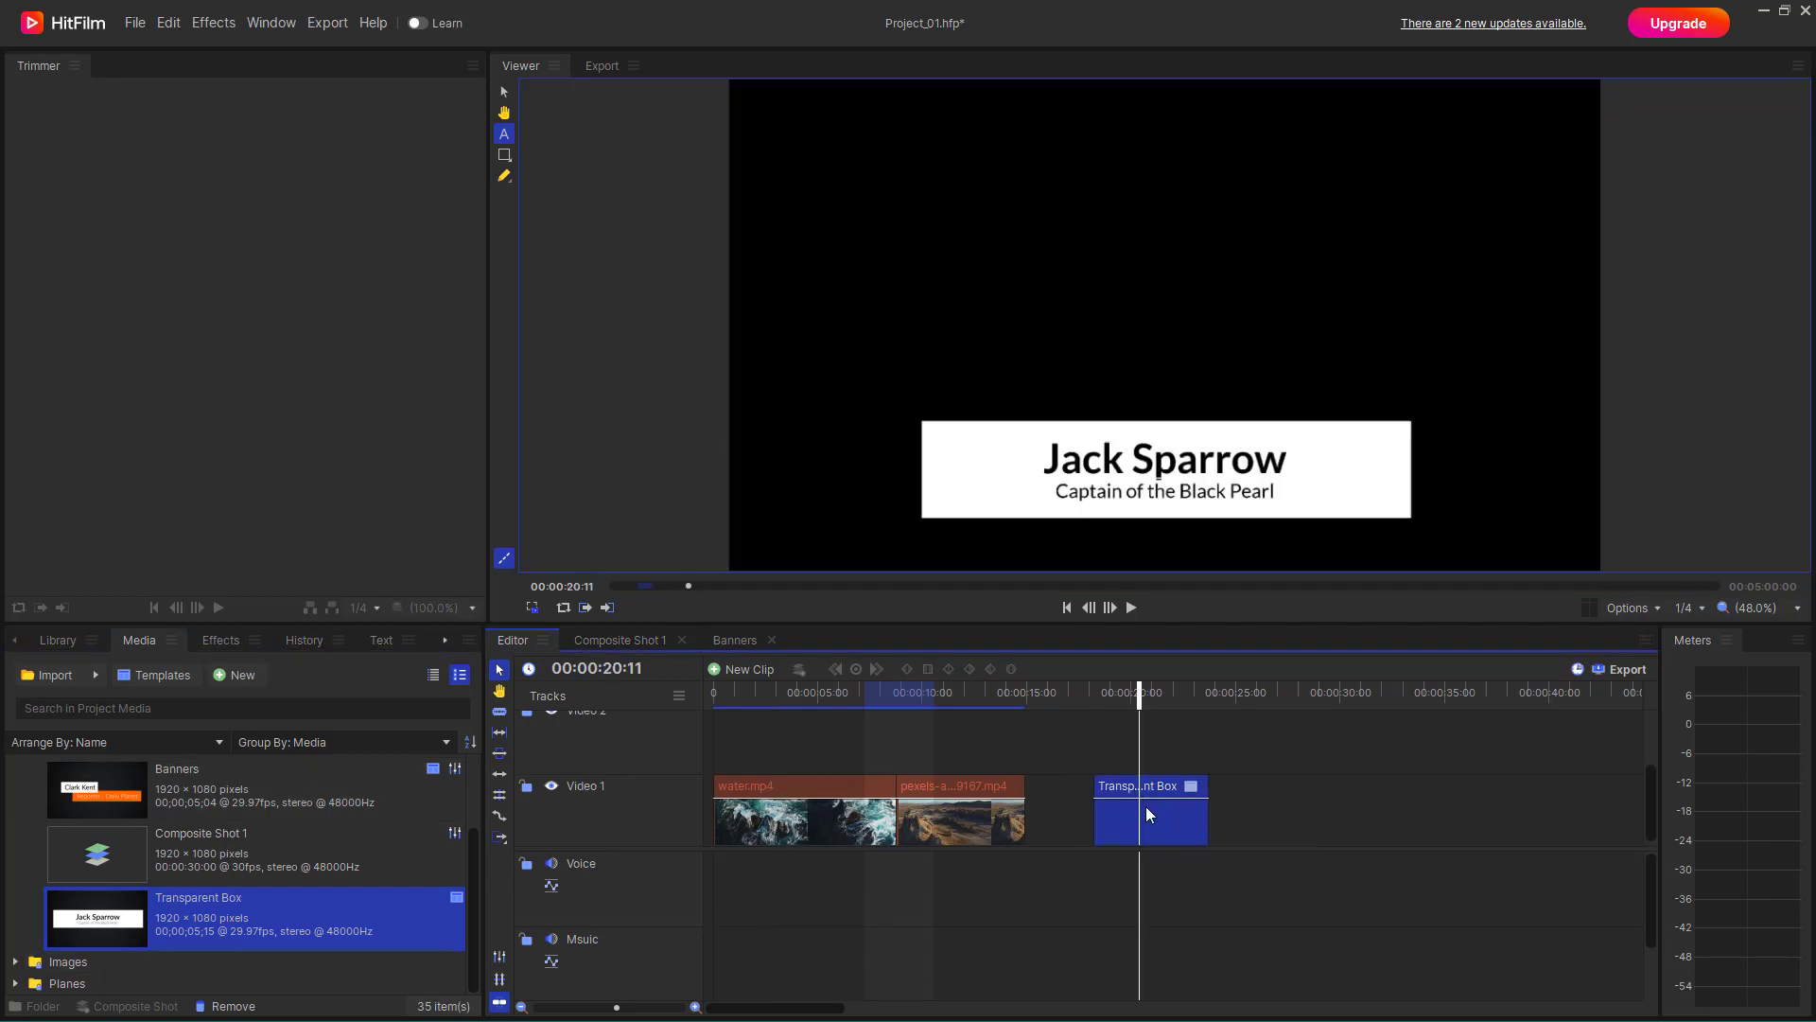
Check the options menus for the Transparent Box clip and its media item without changing anything
right_click(1150, 785)
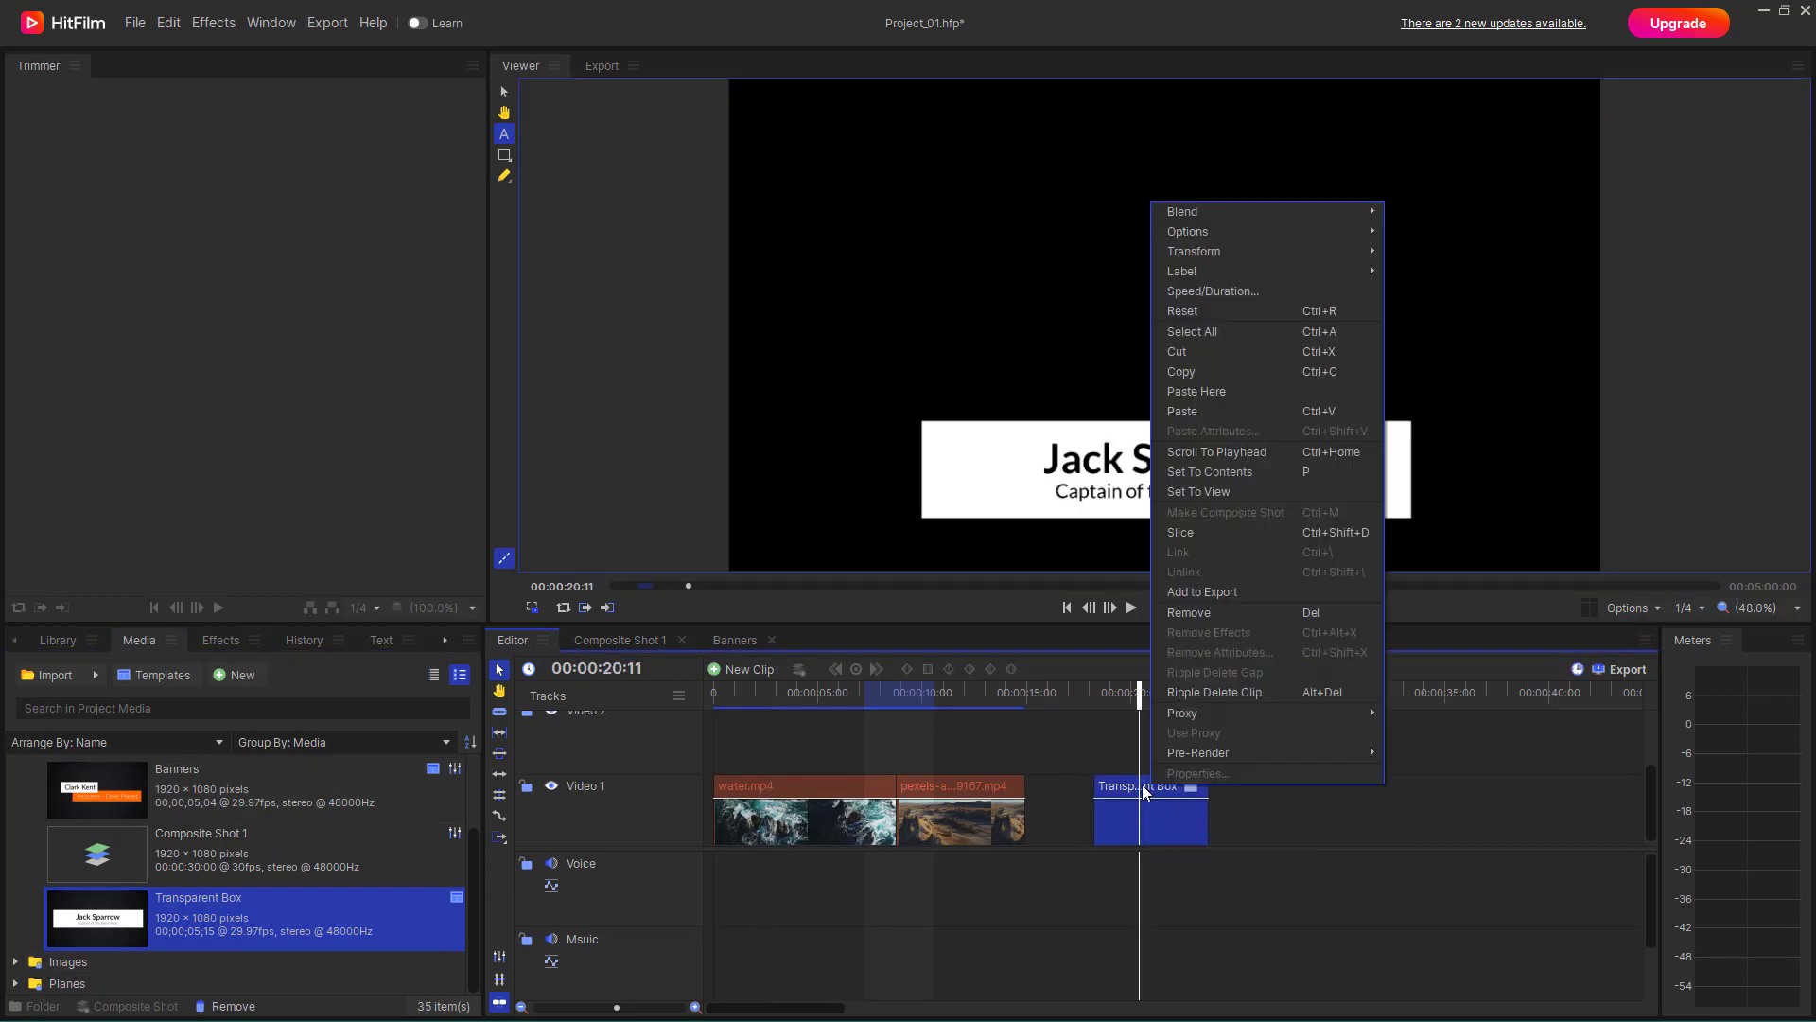
left_click(1126, 801)
right_click(1149, 787)
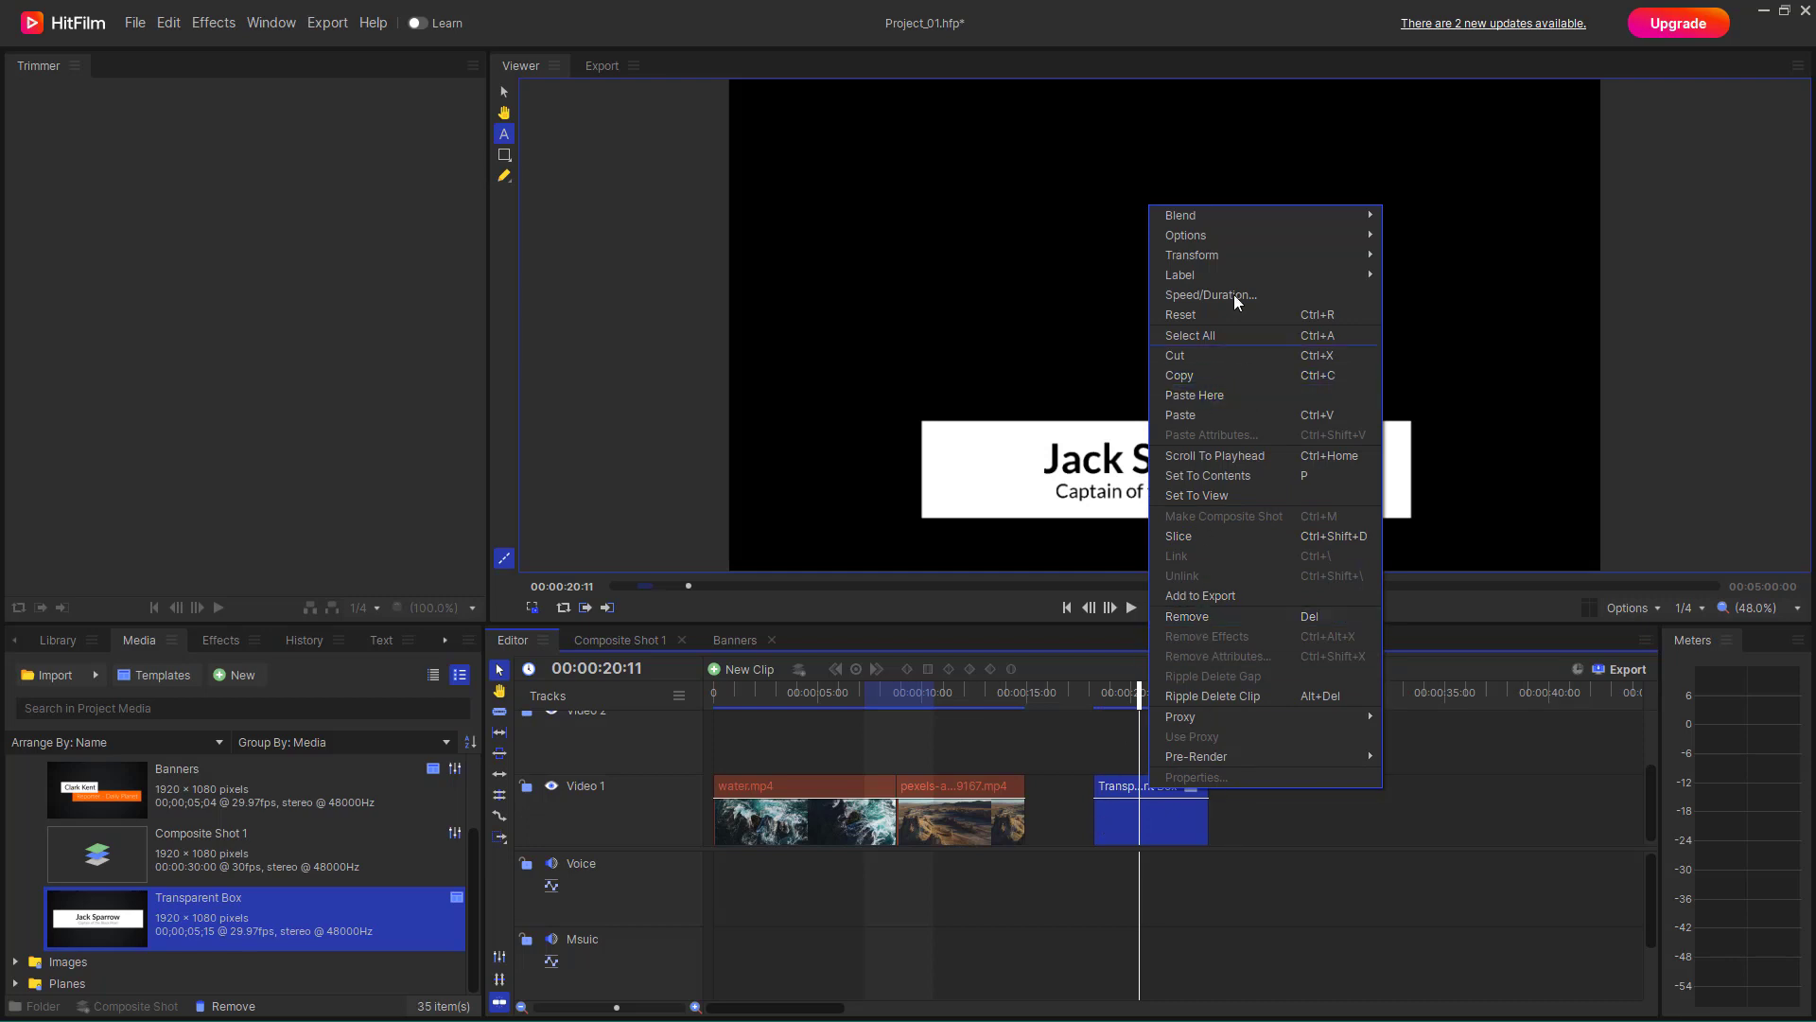
left_click(1119, 836)
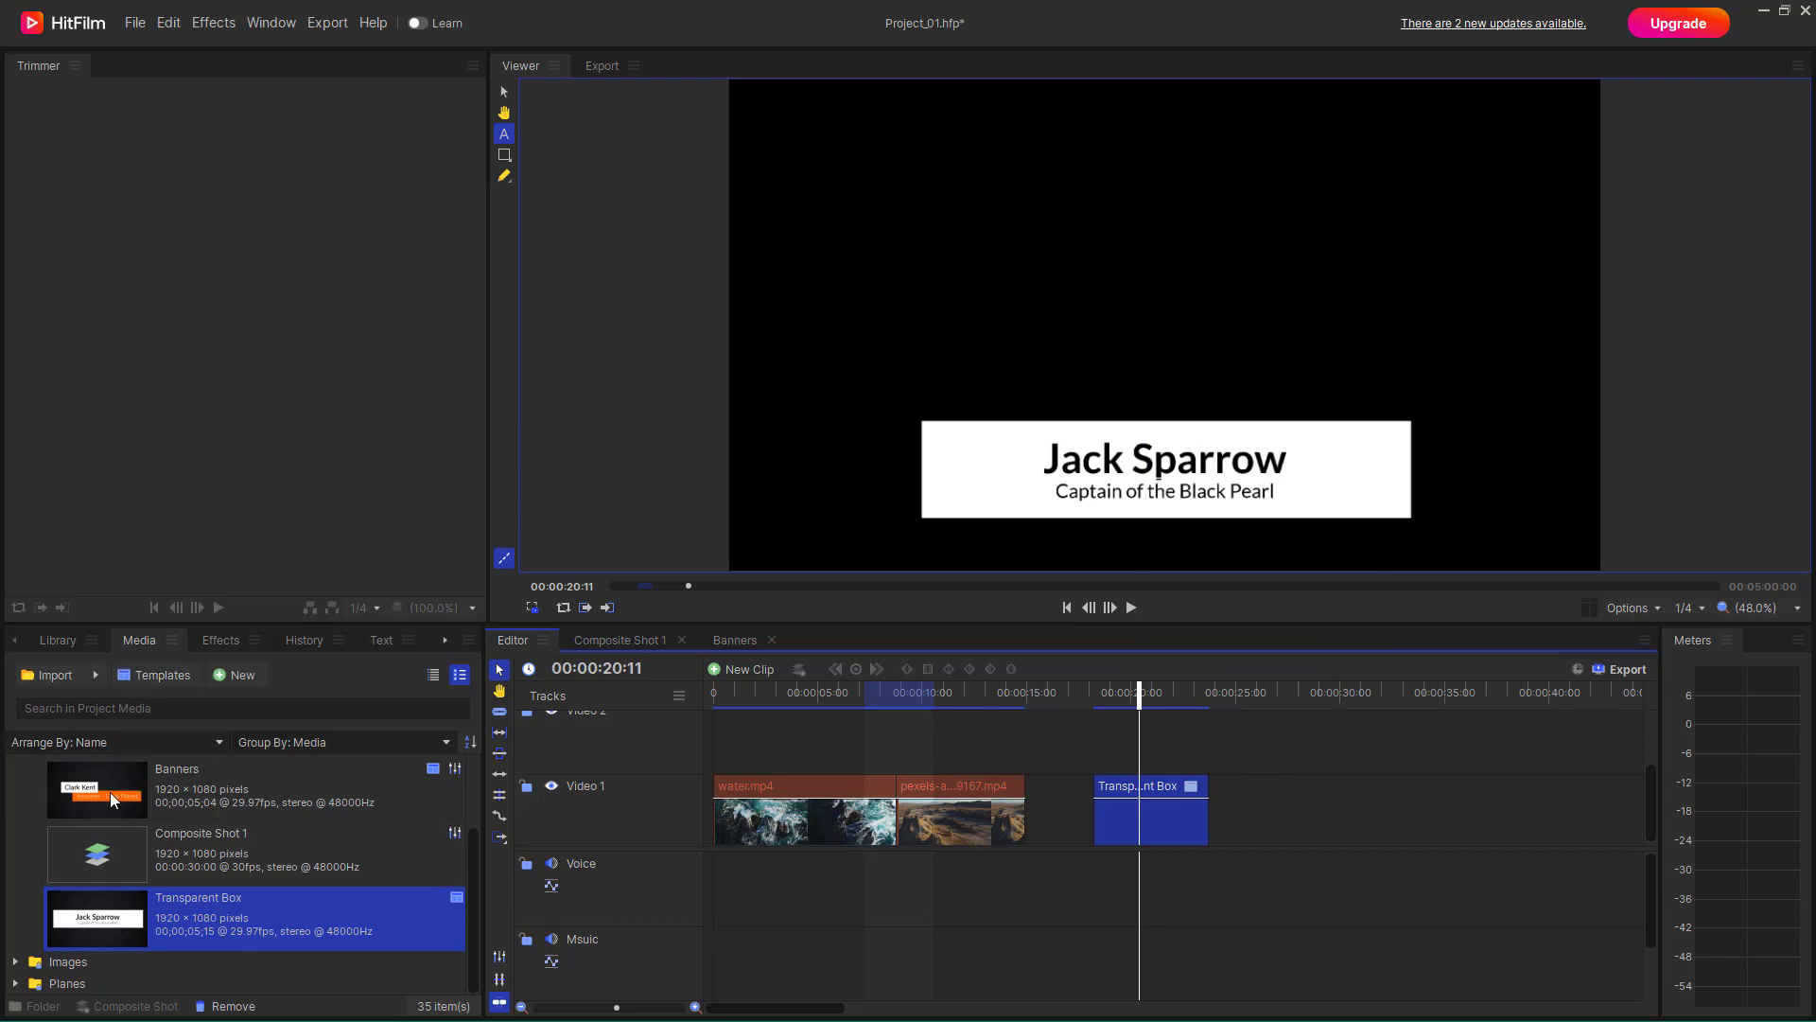
scroll(138, 888, "up", 2)
scroll(138, 887, "down", 2)
right_click(112, 903)
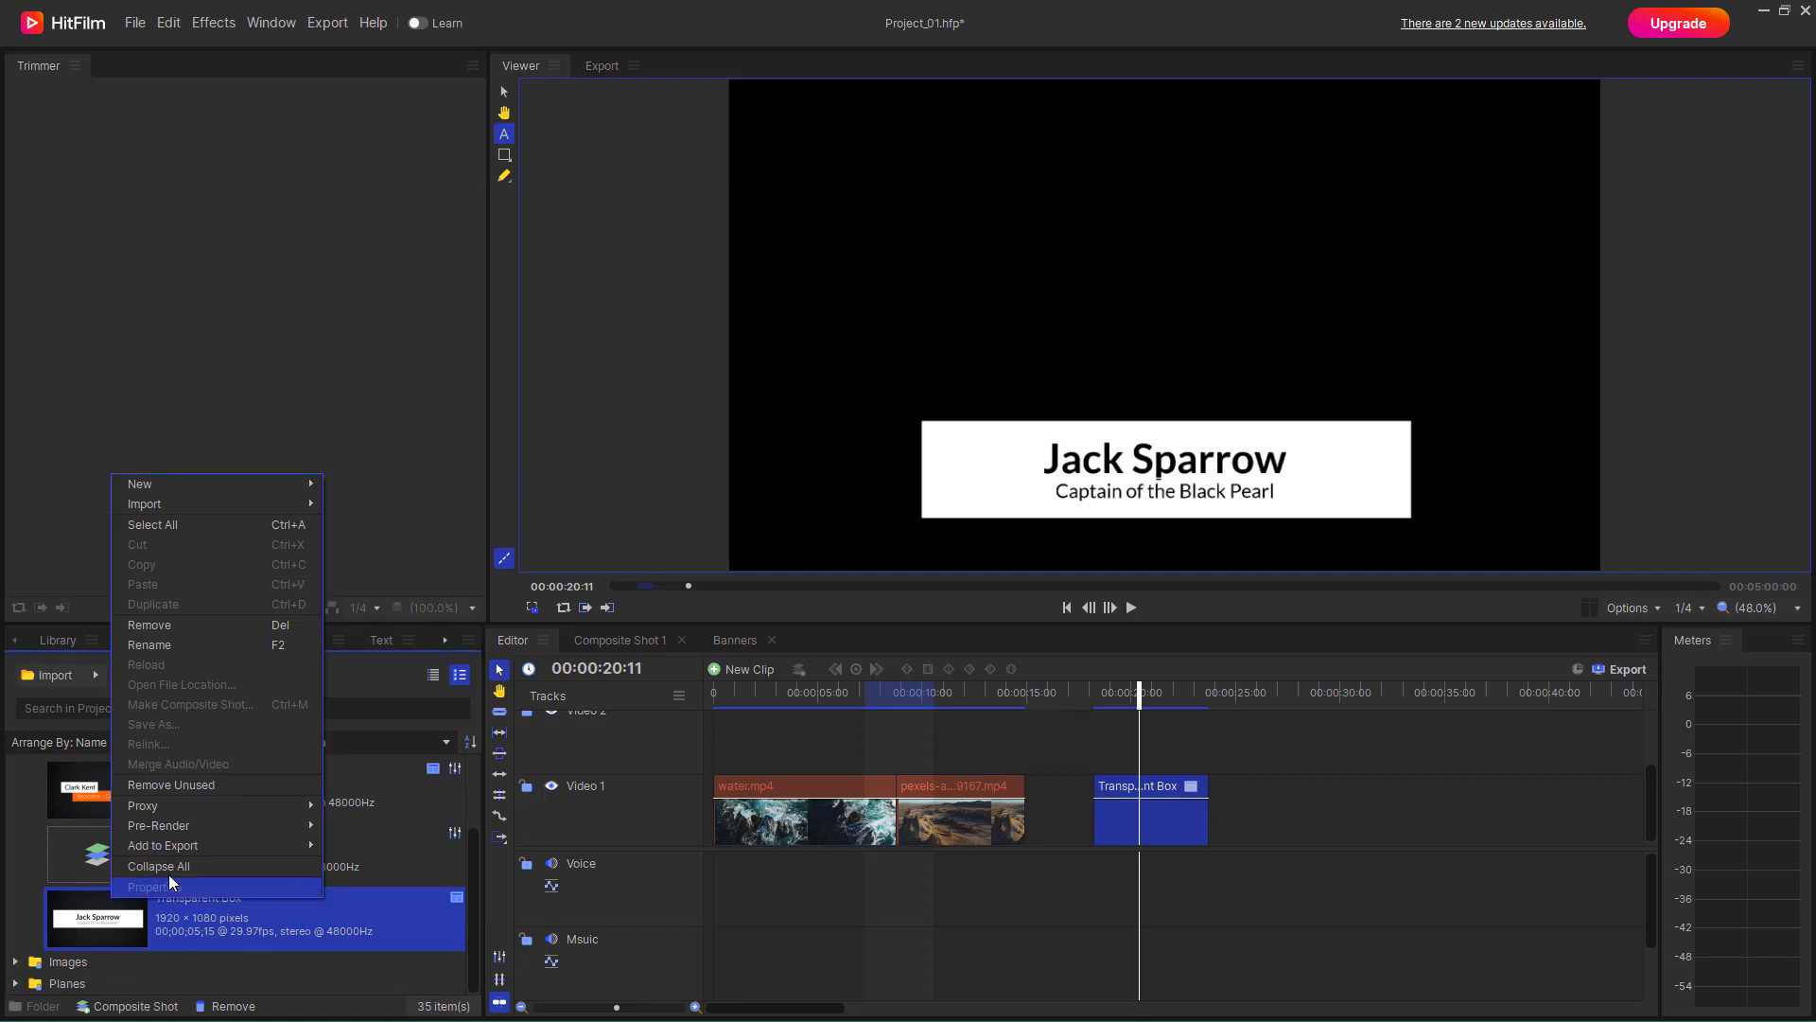
left_click(151, 917)
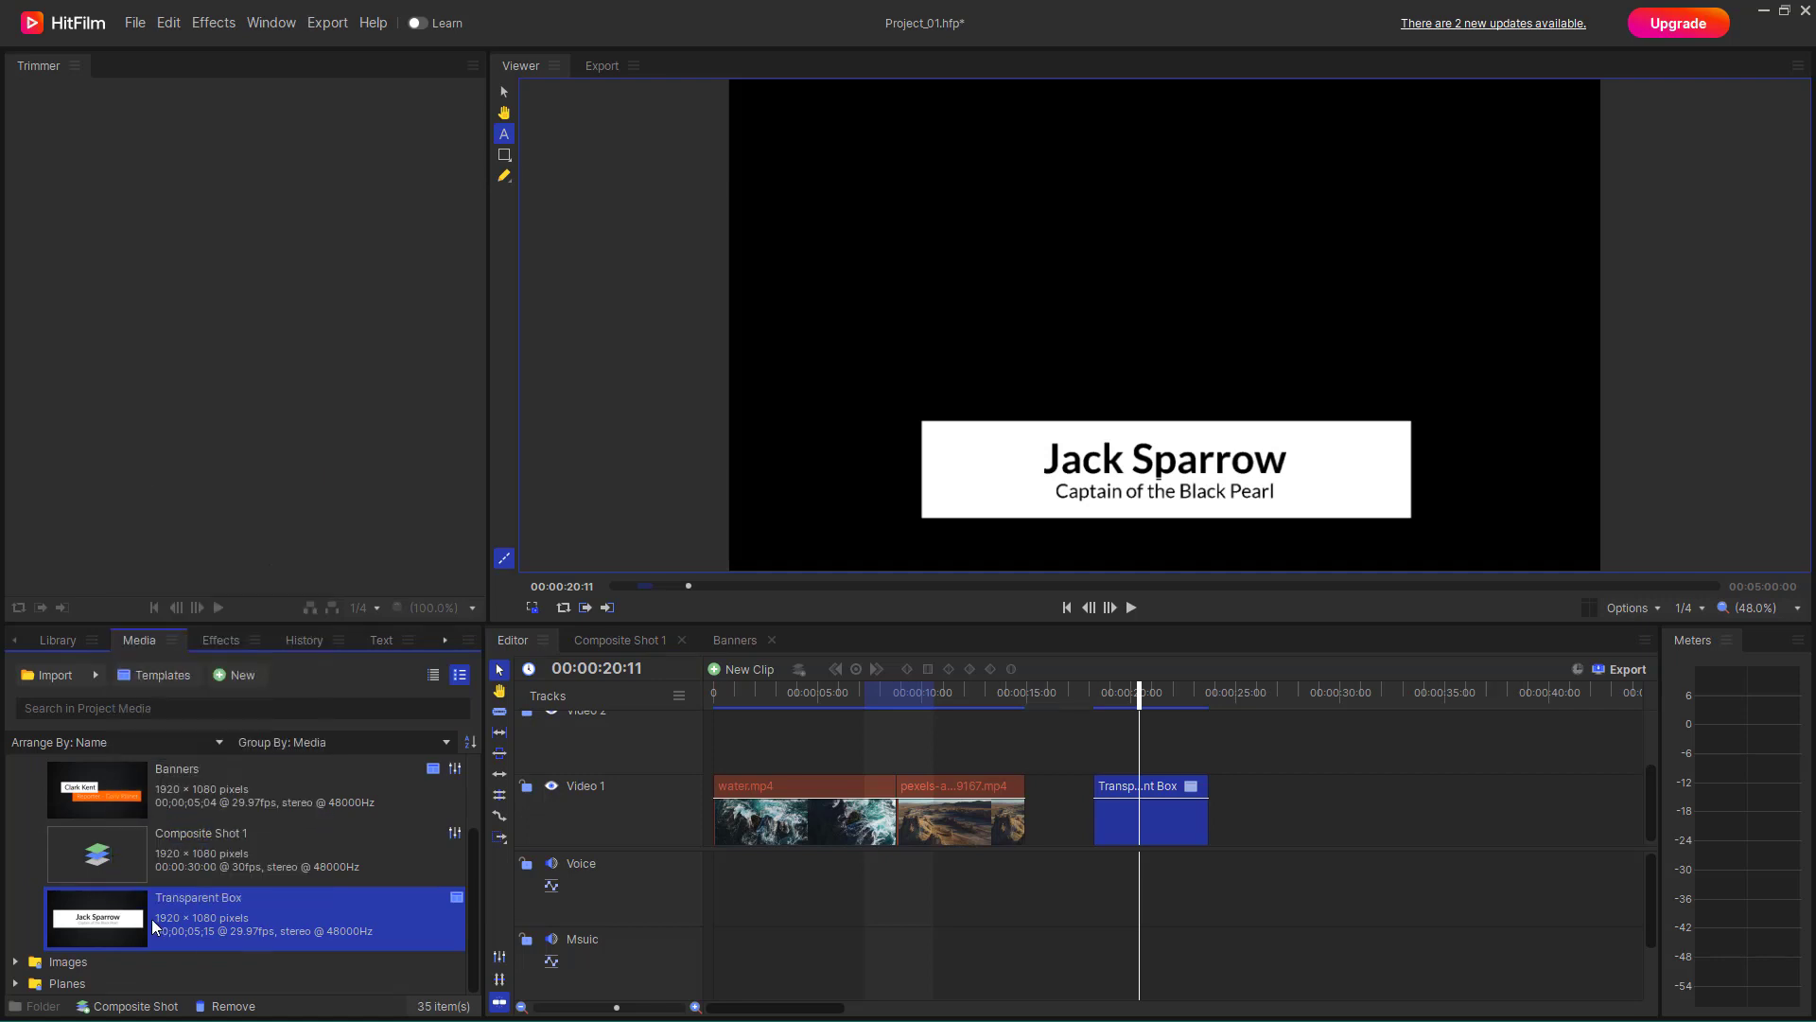
Import another Transparent Box from Installed Templates and open it in its own composite shot
left_click(153, 675)
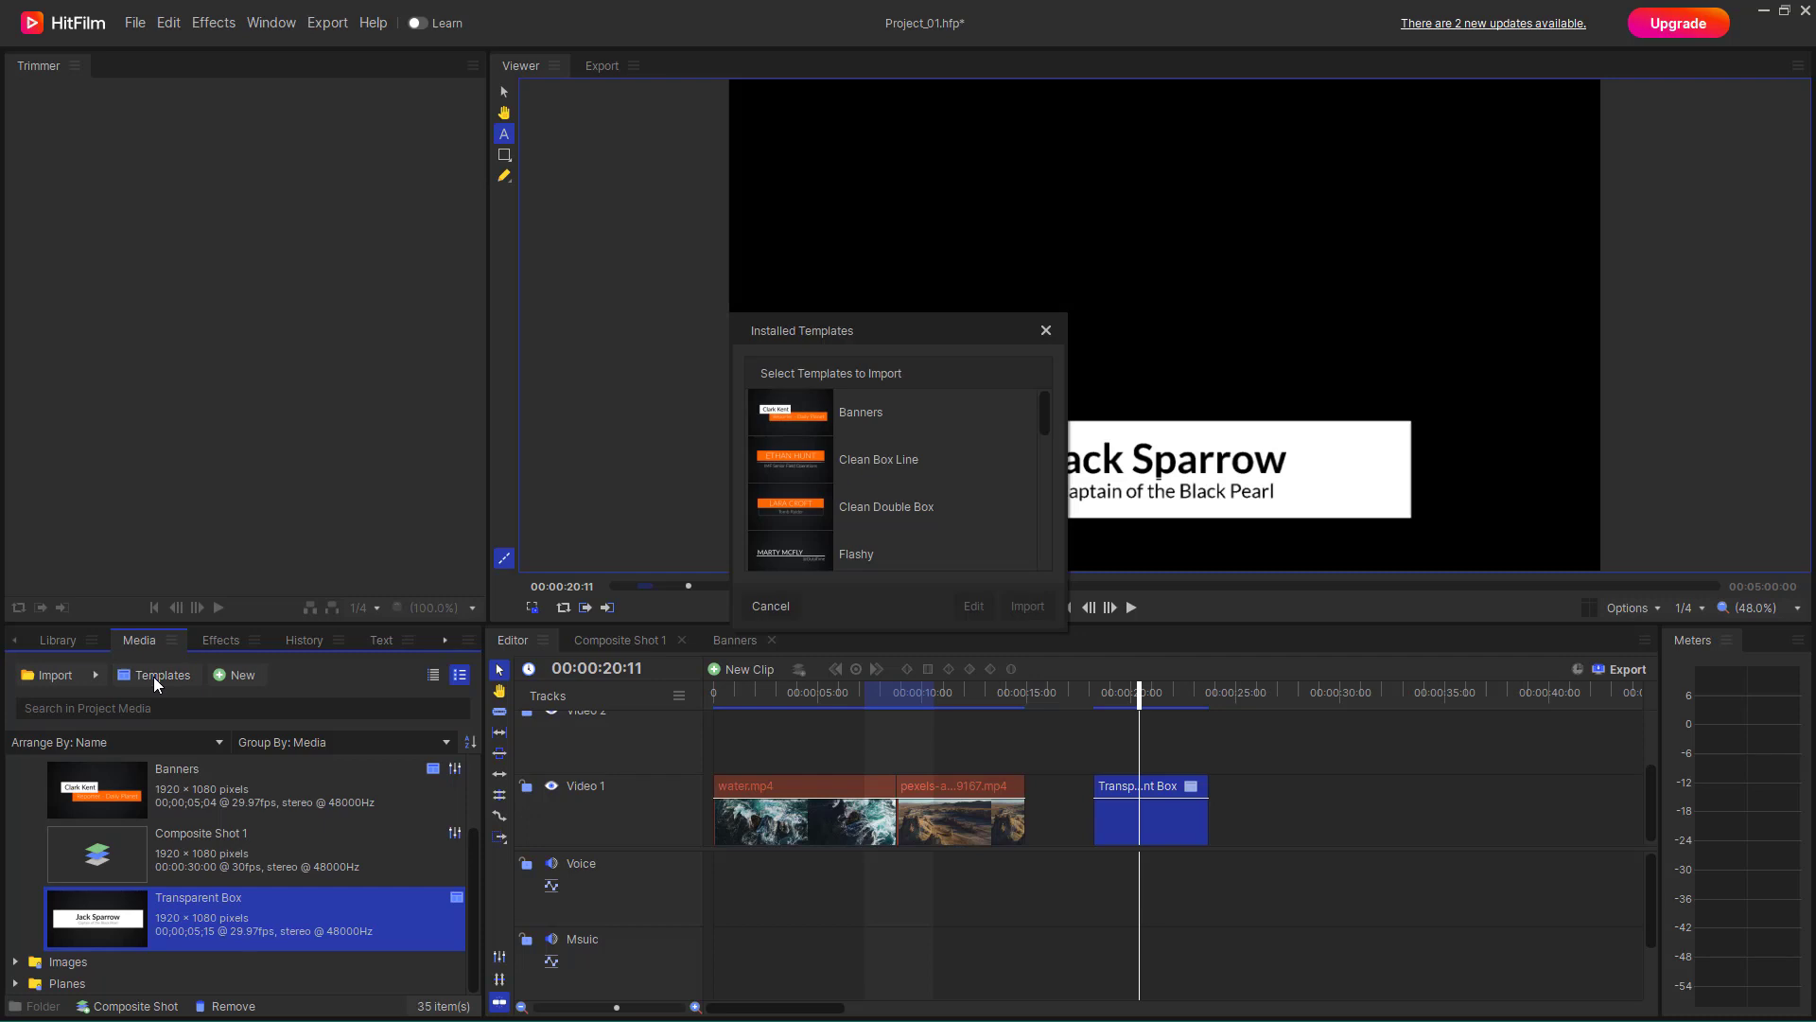
scroll(874, 492, "down", 3)
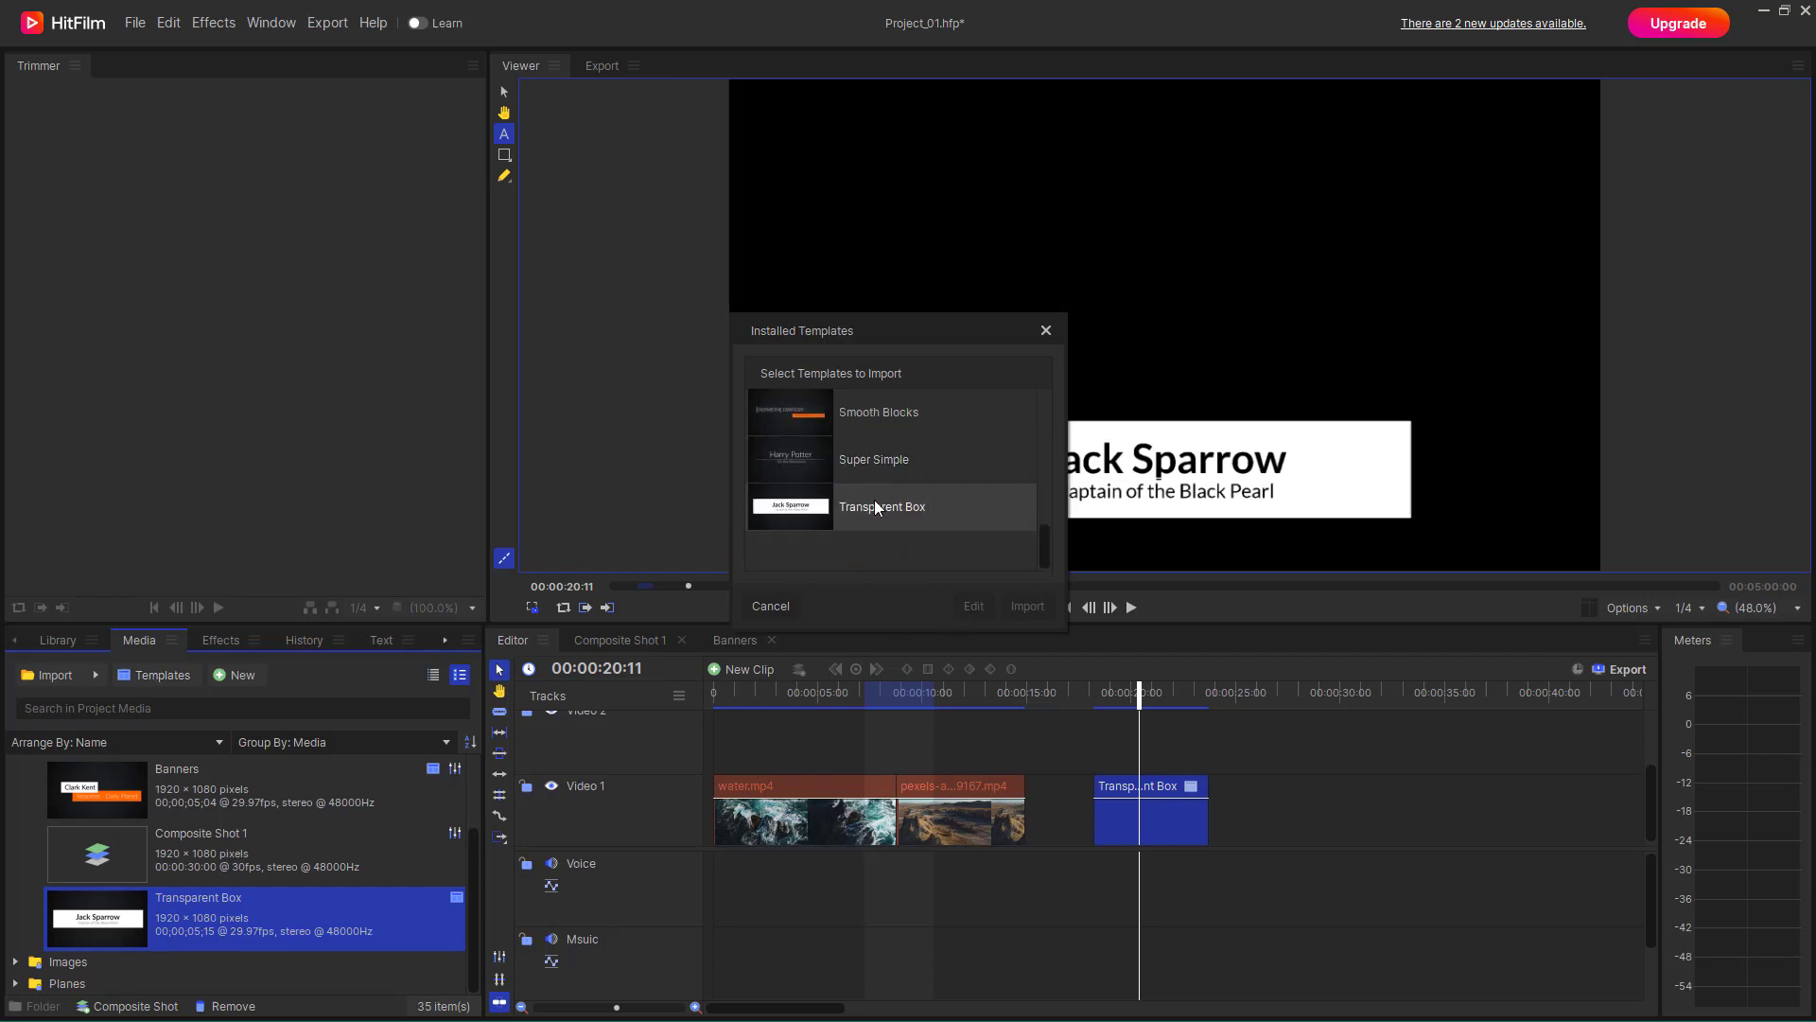
left_click(875, 507)
left_click(970, 605)
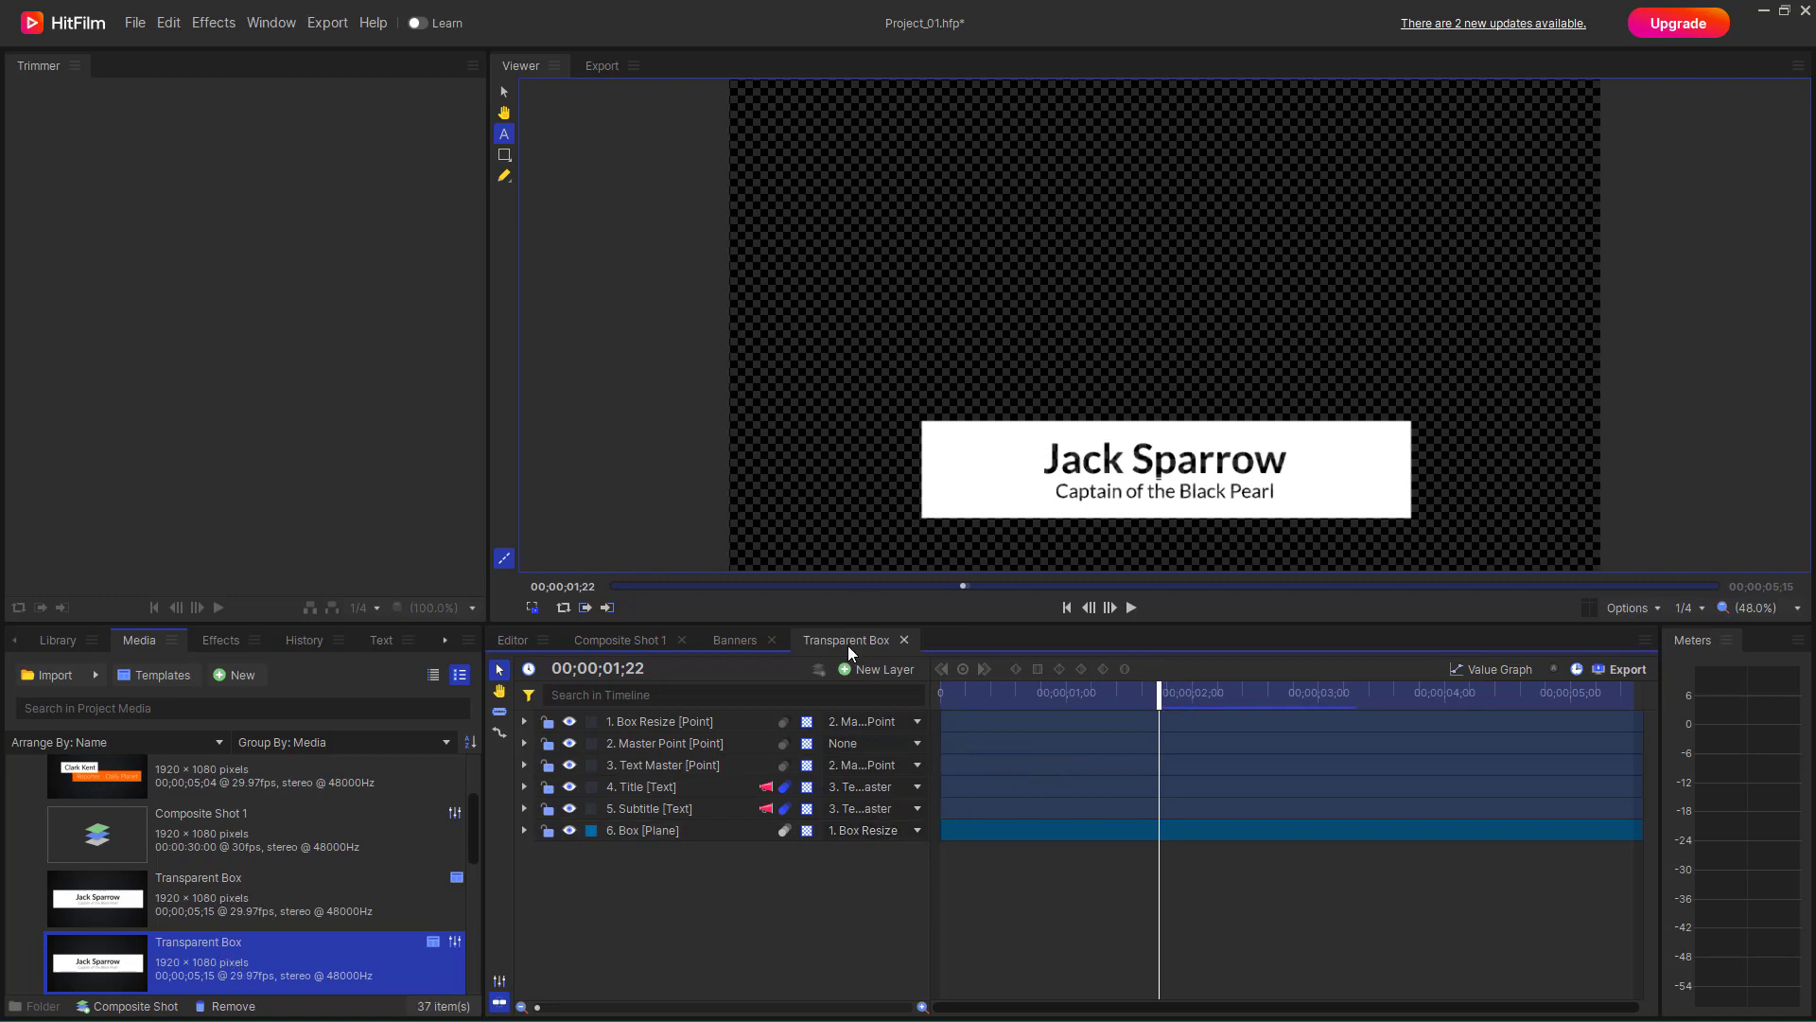
Replace the Jack Sparrow title line with 'TutorTube'
triple_click(1161, 464)
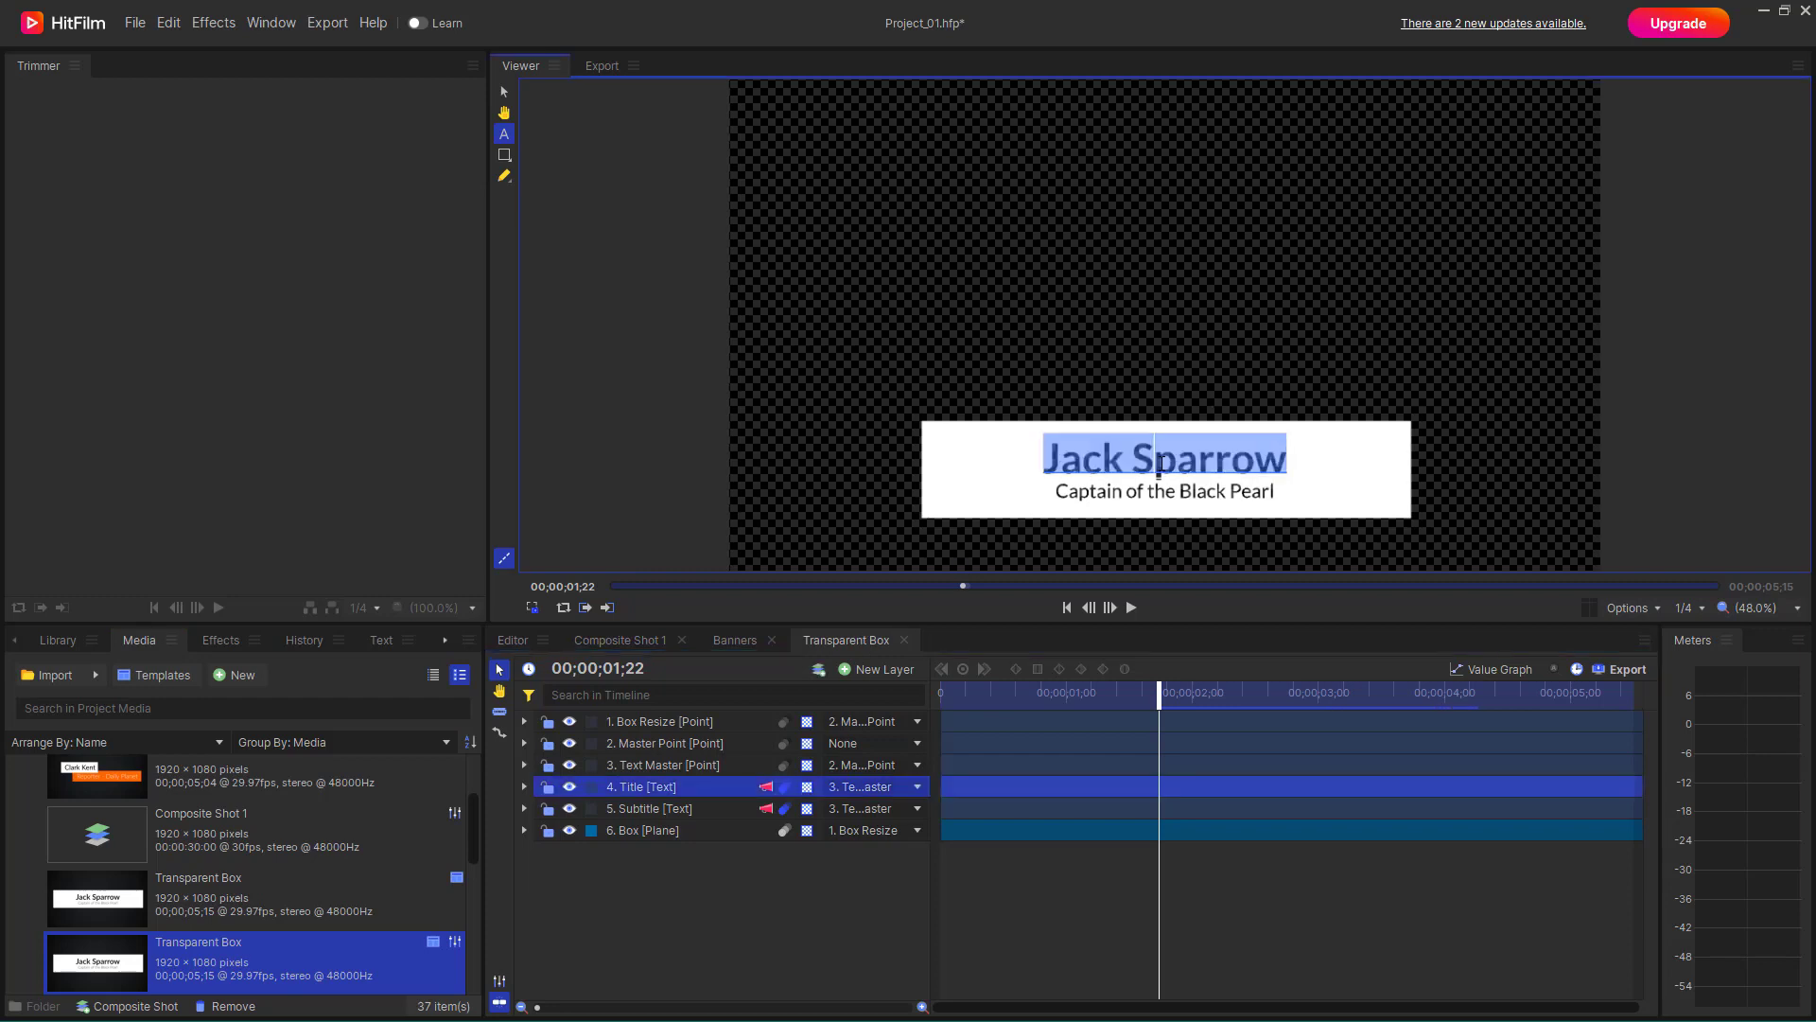
type("TutorTube")
left_click(1114, 883)
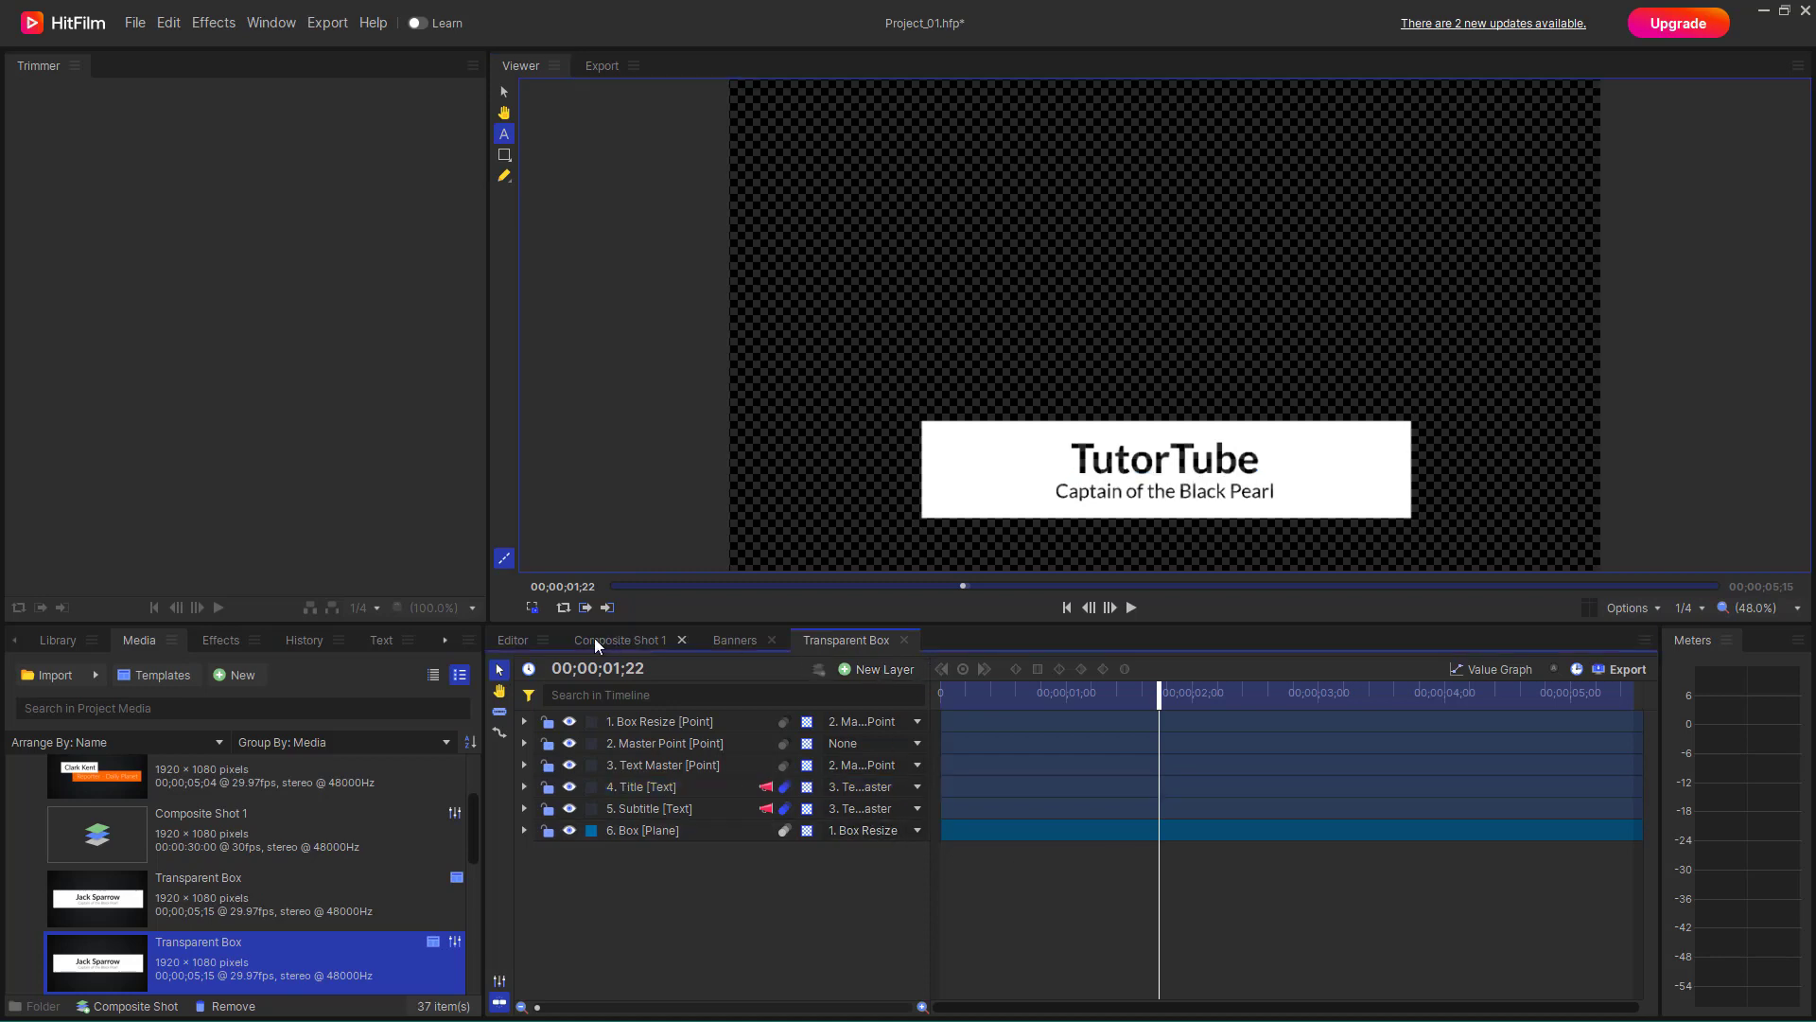
Add the retitled Transparent Box to Video 1 near 00:00:28 and check it at 00:00:31:01
left_click(519, 636)
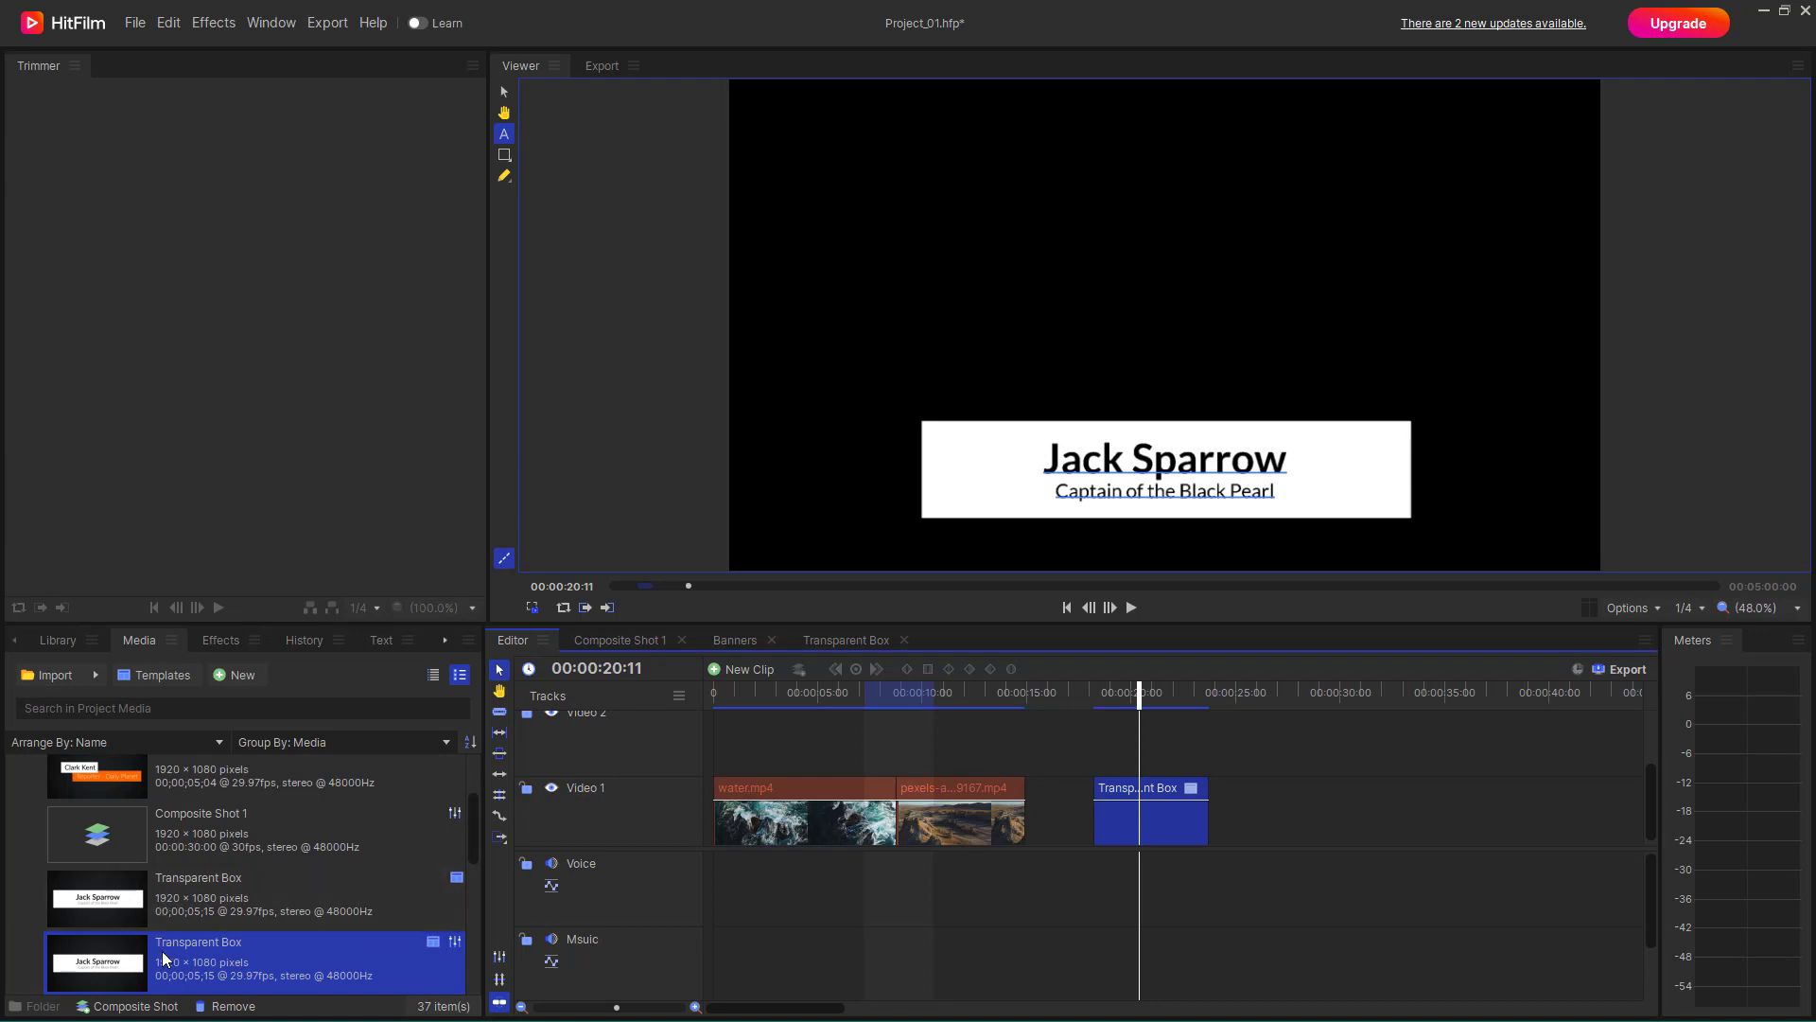
left_click_drag(151, 963, 1323, 793)
left_click(1328, 692)
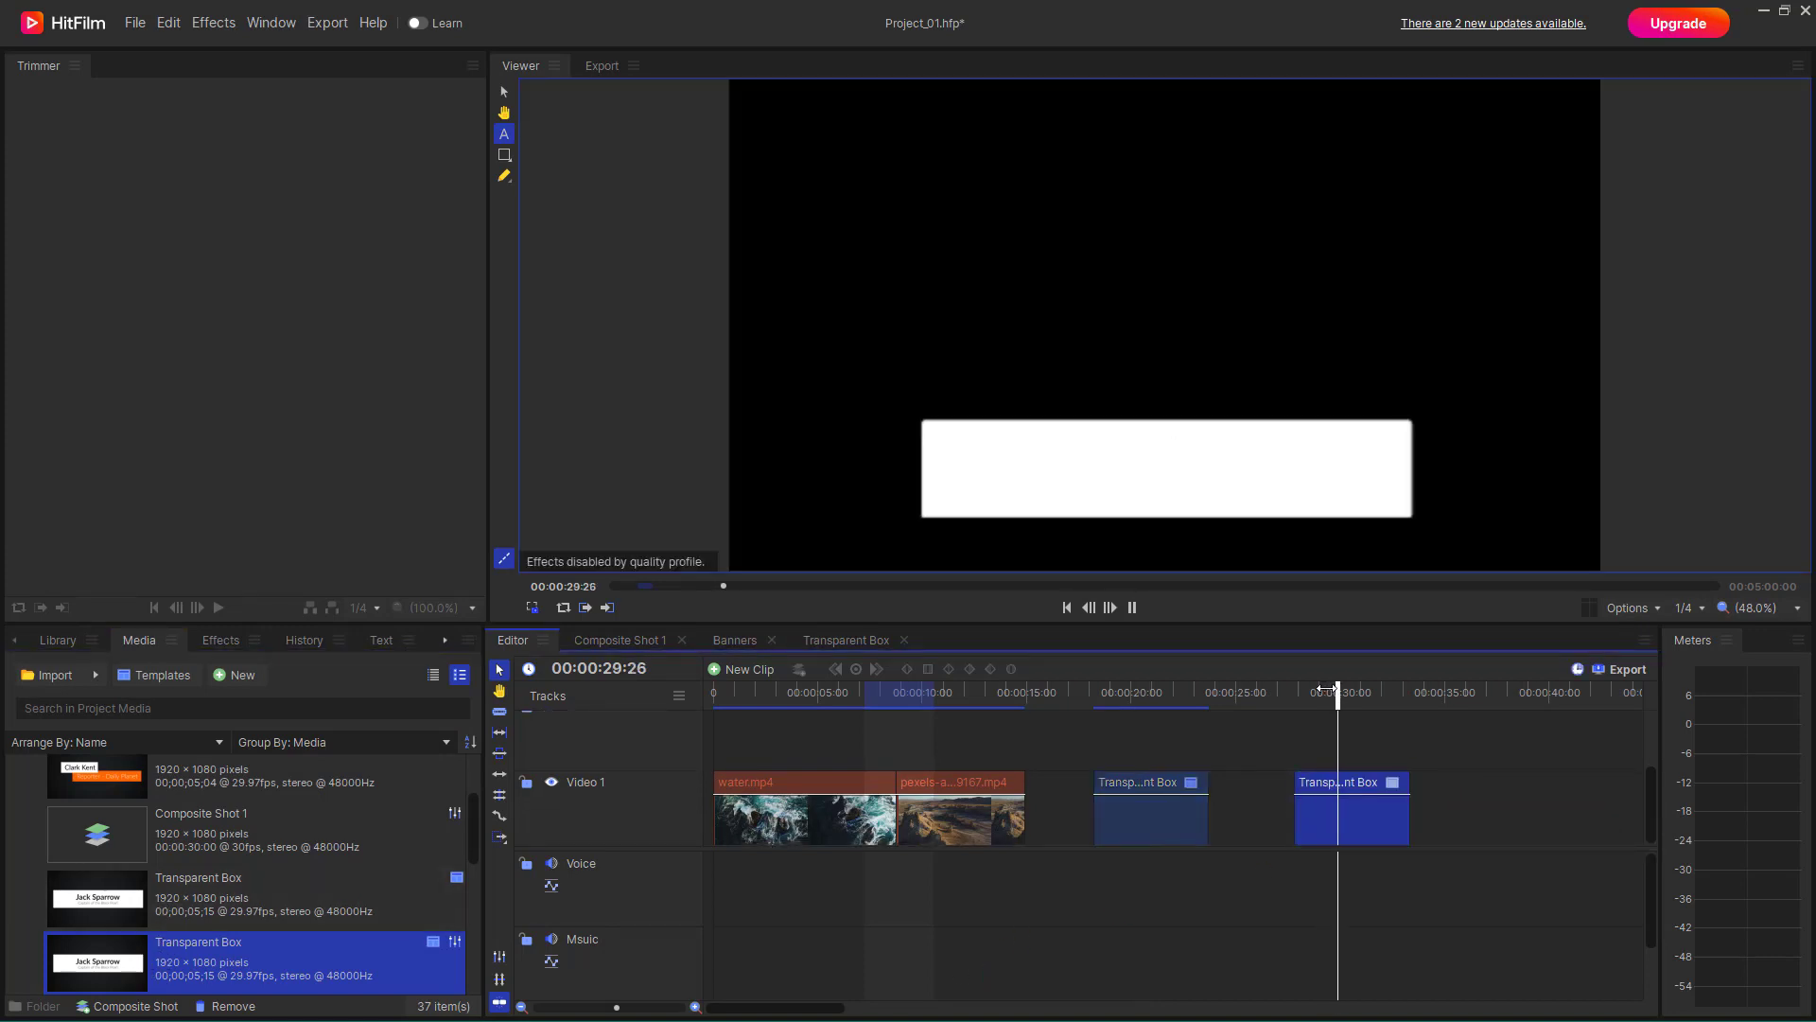
left_click_drag(1327, 692, 1360, 700)
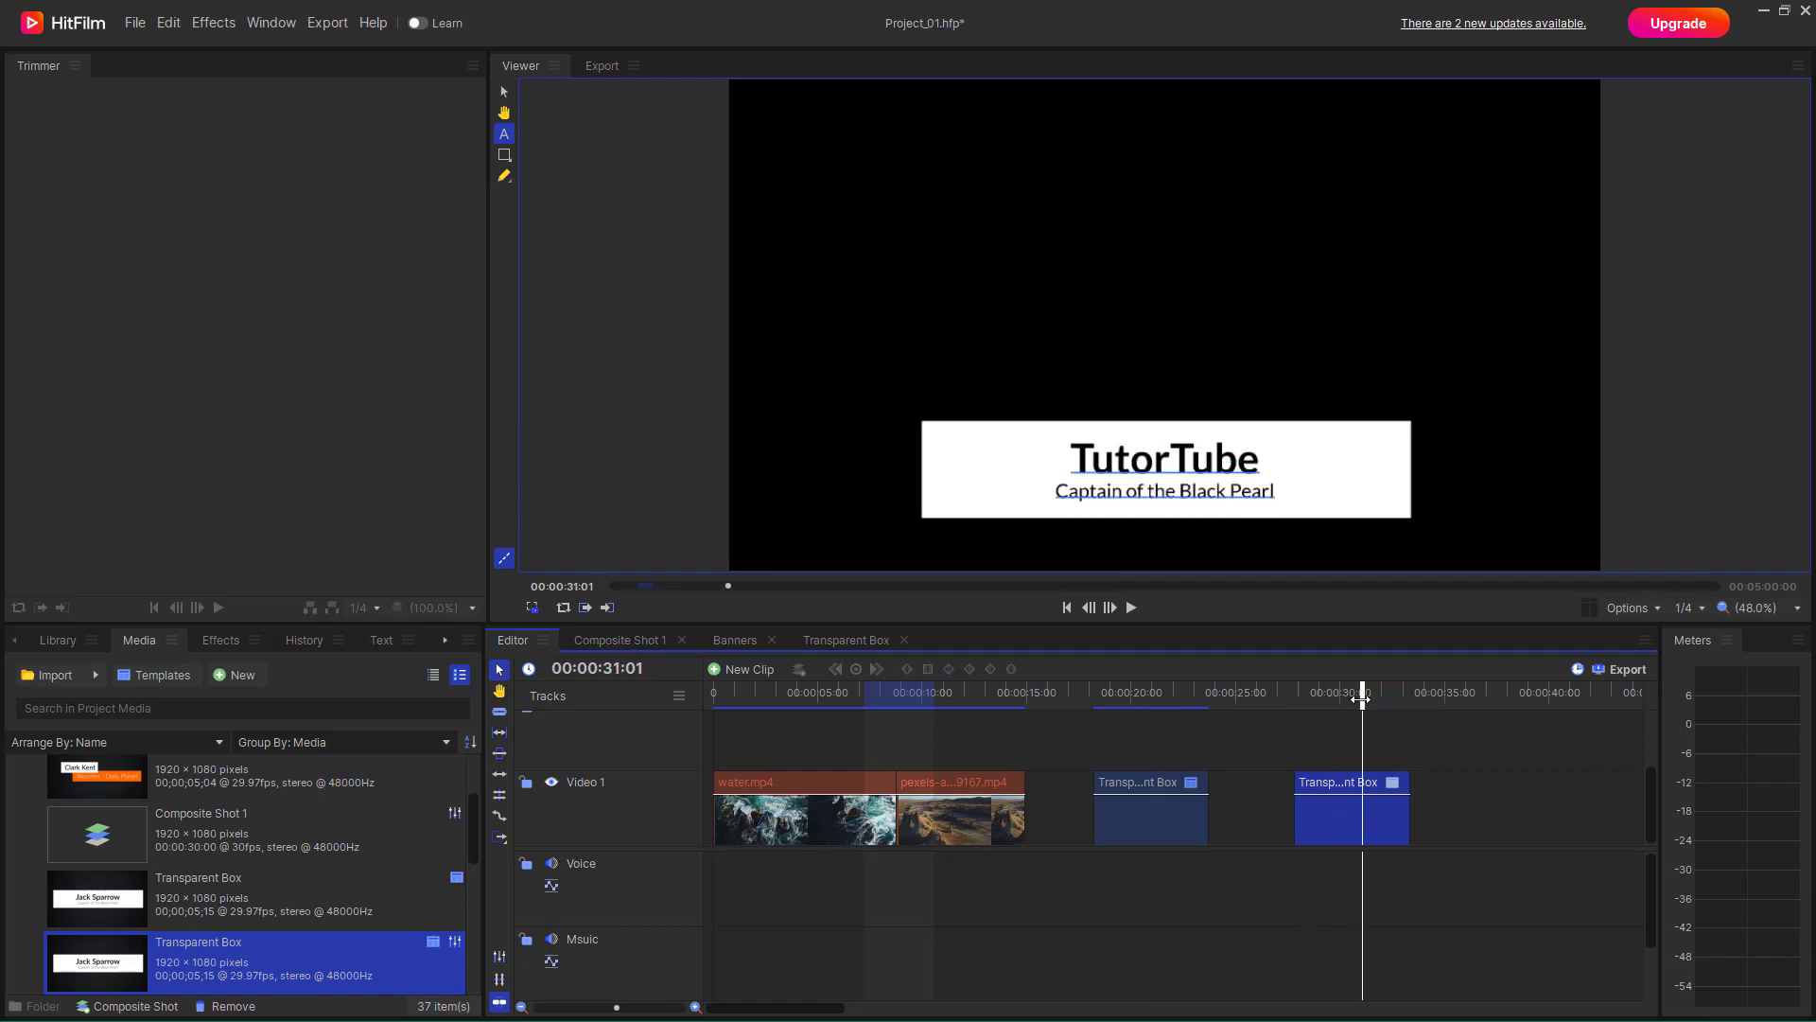
left_click(453, 875)
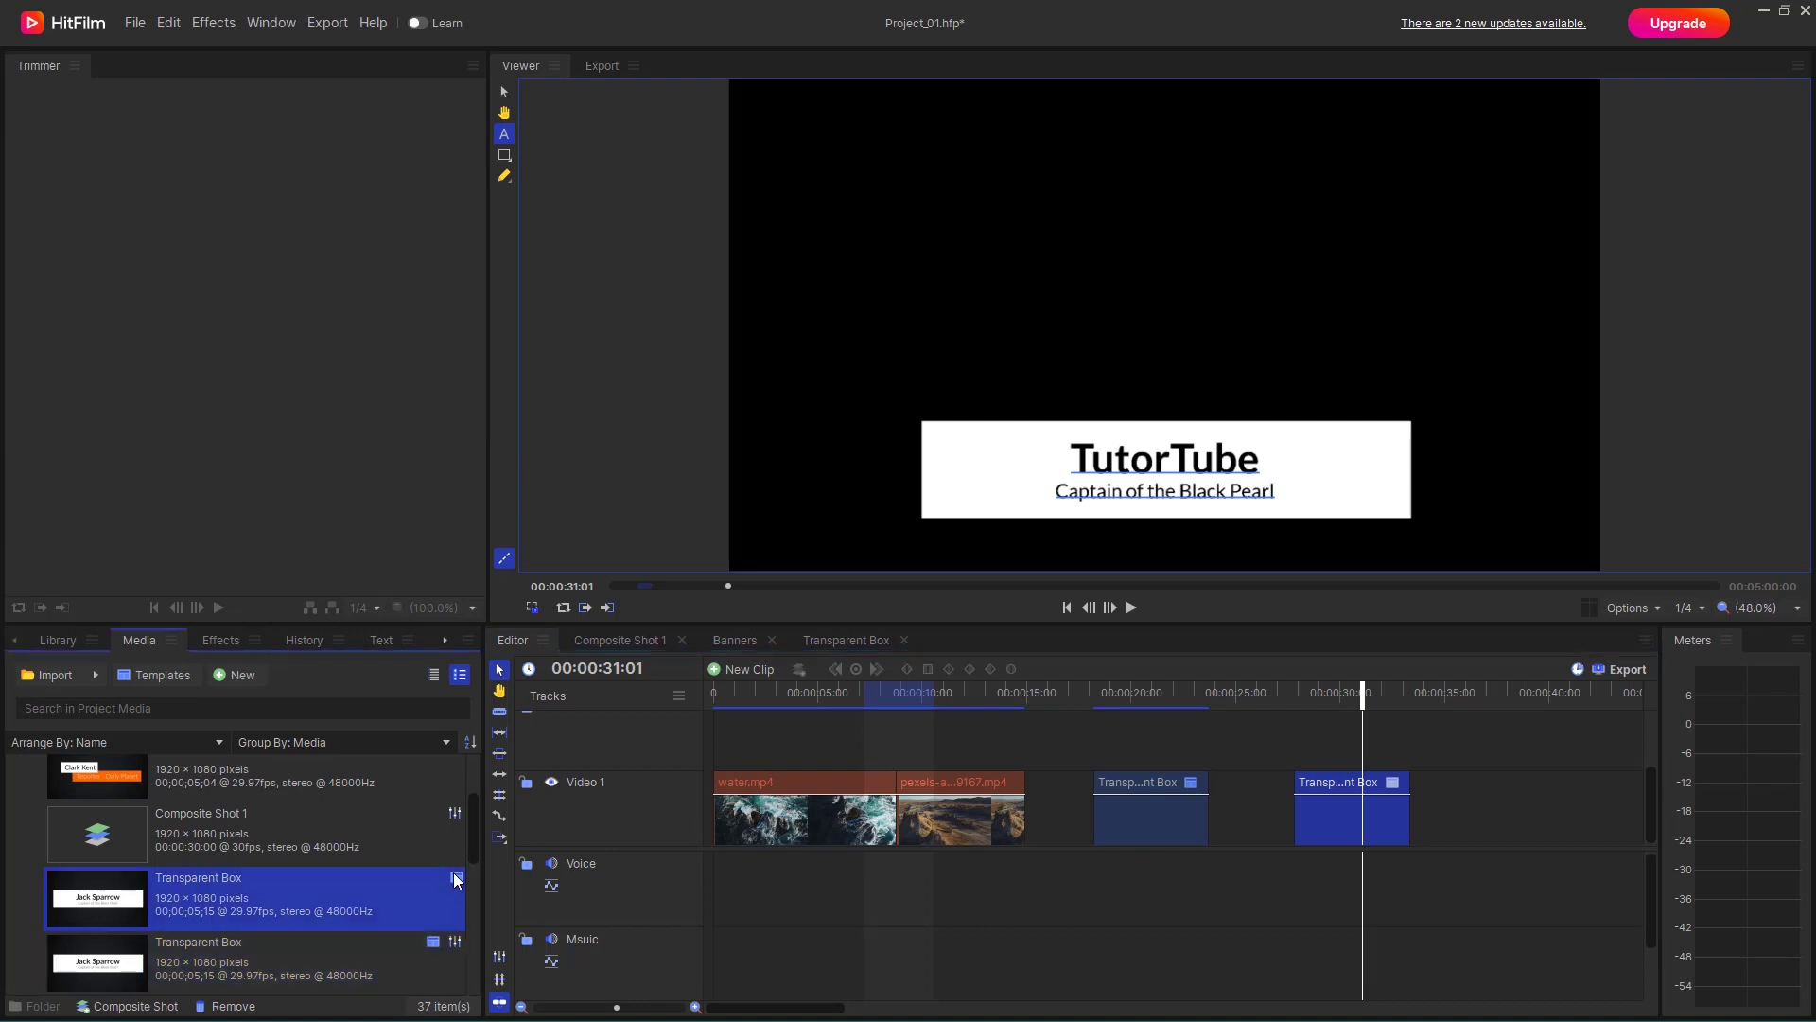